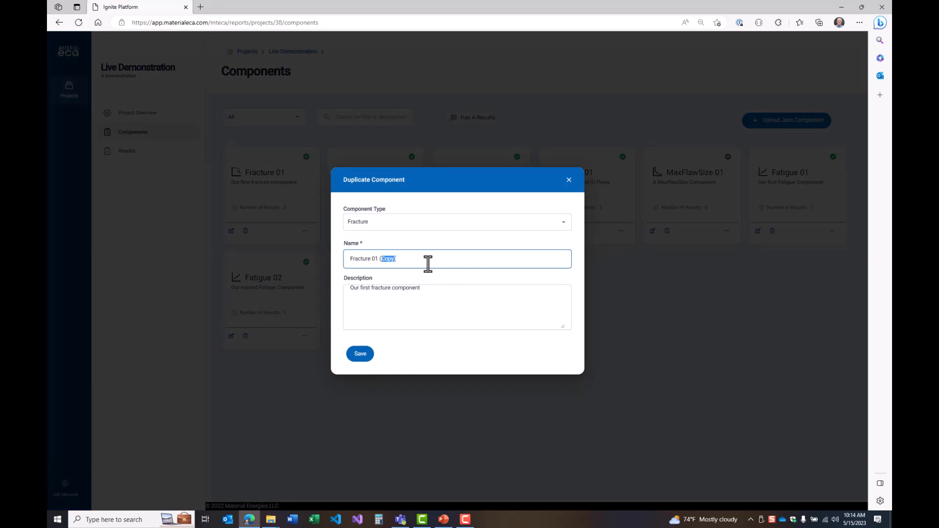
# Name the duplicated fracture component "Fracture 101", describe it as "Our next fracture component", and save it
pyautogui.write('101')
pyautogui.doubleClick(363, 289)
pyautogui.write('next')
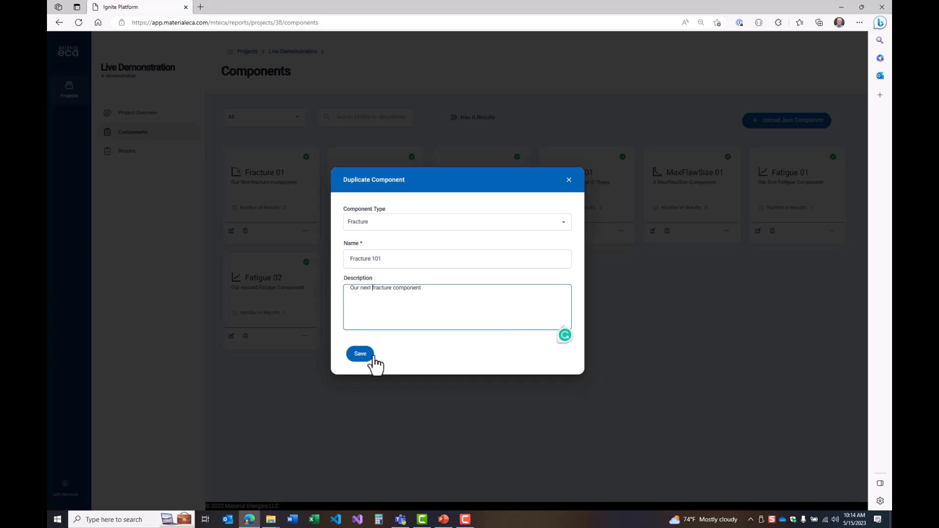
pyautogui.click(359, 360)
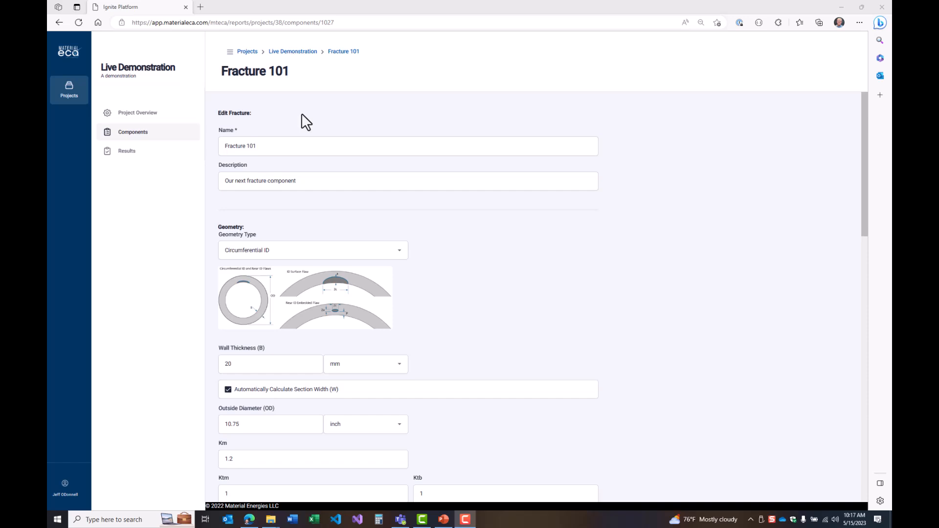
# Preview the flaw geometry types Plate, Plate Corner, Circumferential OD, Circumferential ID, Axial OD, Axial ID and Round Straight one after another
pyautogui.scroll(-1, 498, 247)
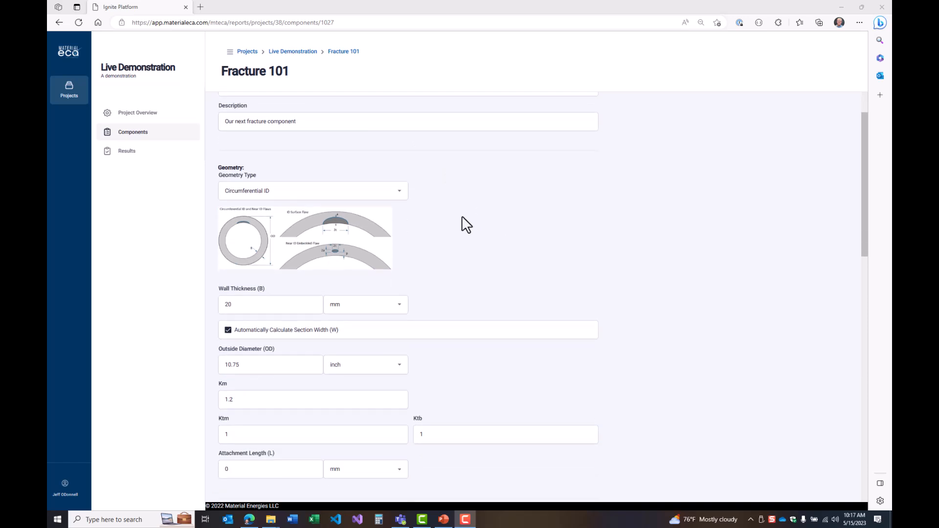
pyautogui.click(377, 192)
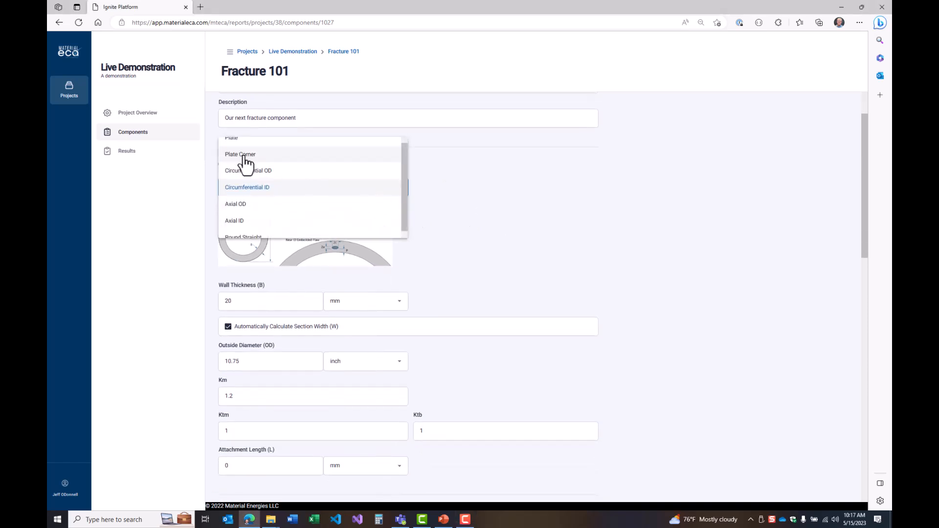
pyautogui.click(256, 145)
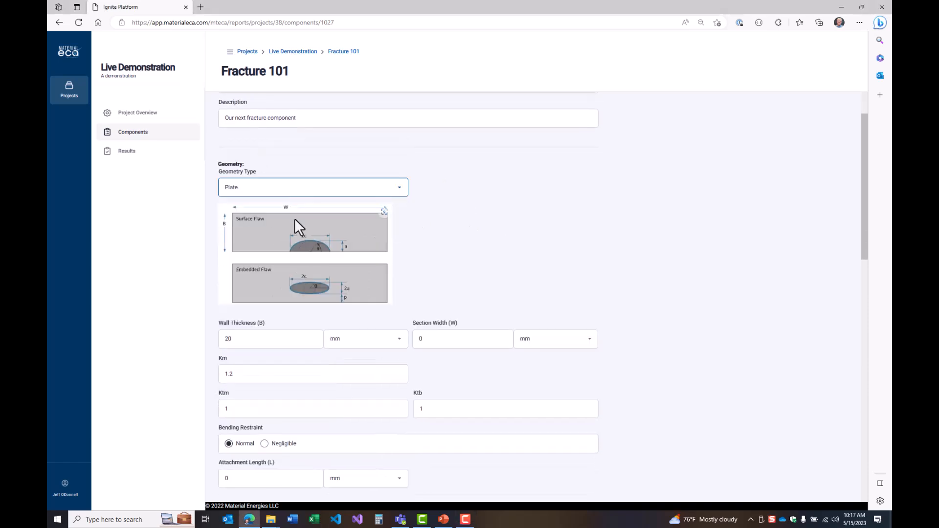
pyautogui.click(267, 194)
pyautogui.click(261, 206)
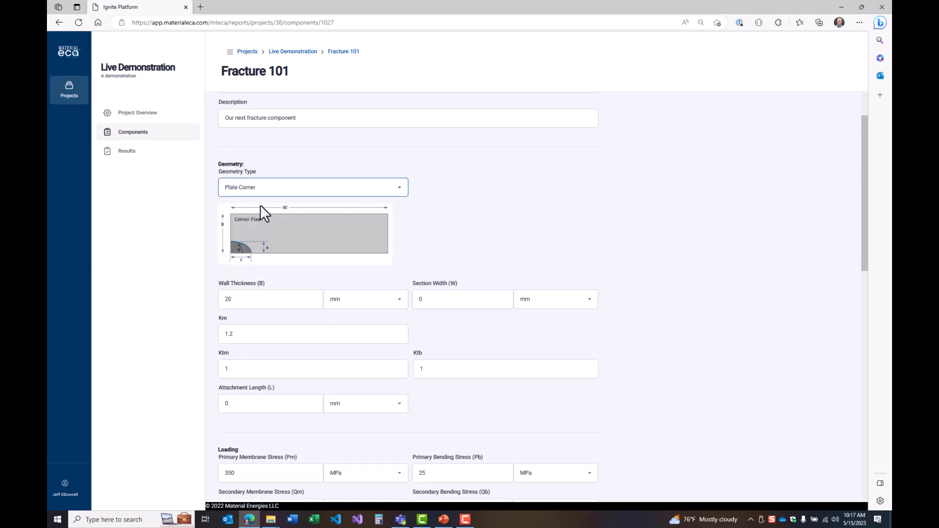
pyautogui.click(323, 195)
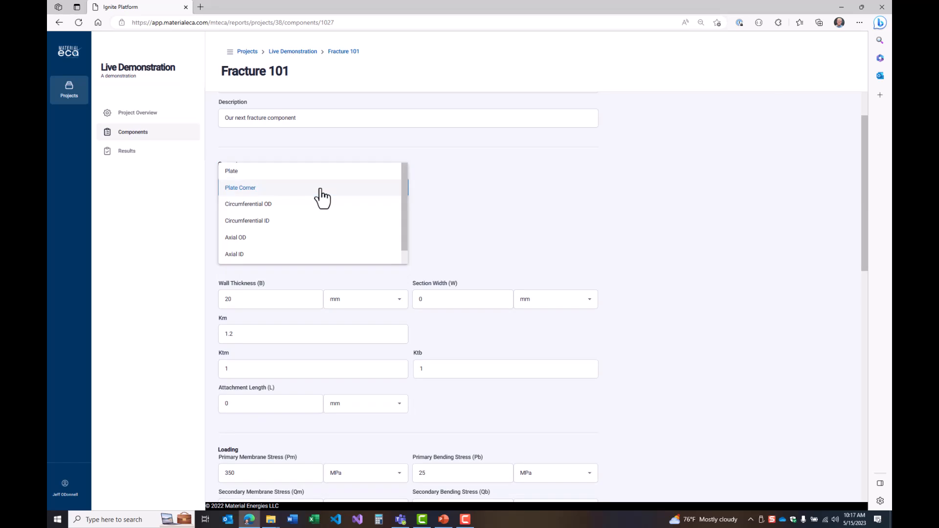
pyautogui.click(307, 210)
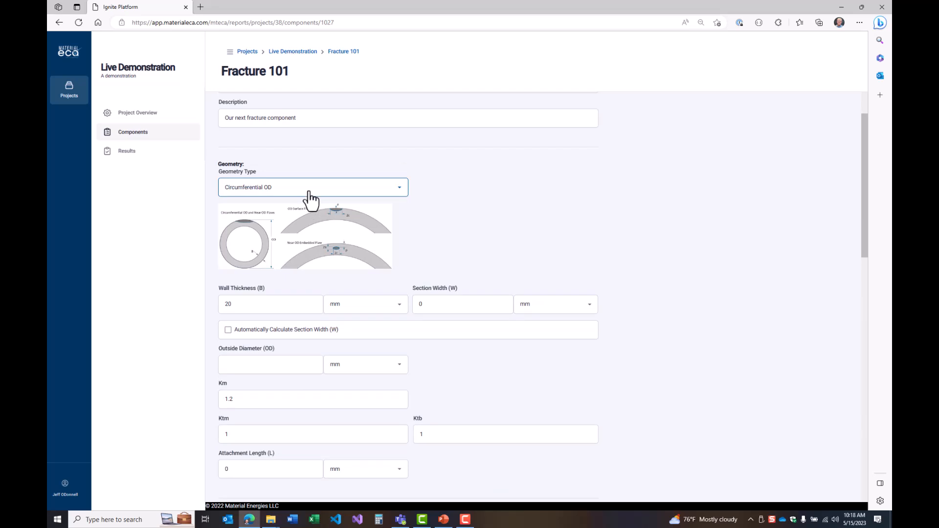
pyautogui.click(310, 196)
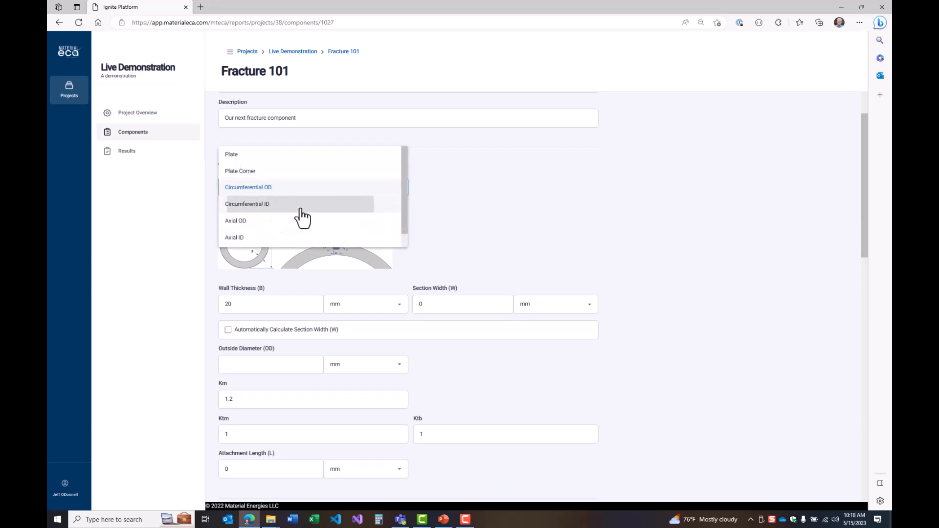
pyautogui.click(300, 205)
pyautogui.click(294, 191)
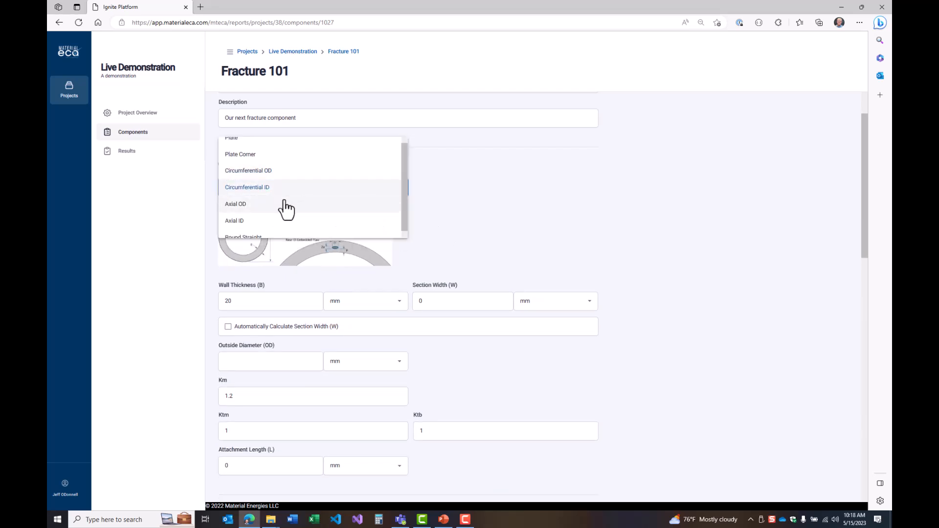
pyautogui.click(279, 211)
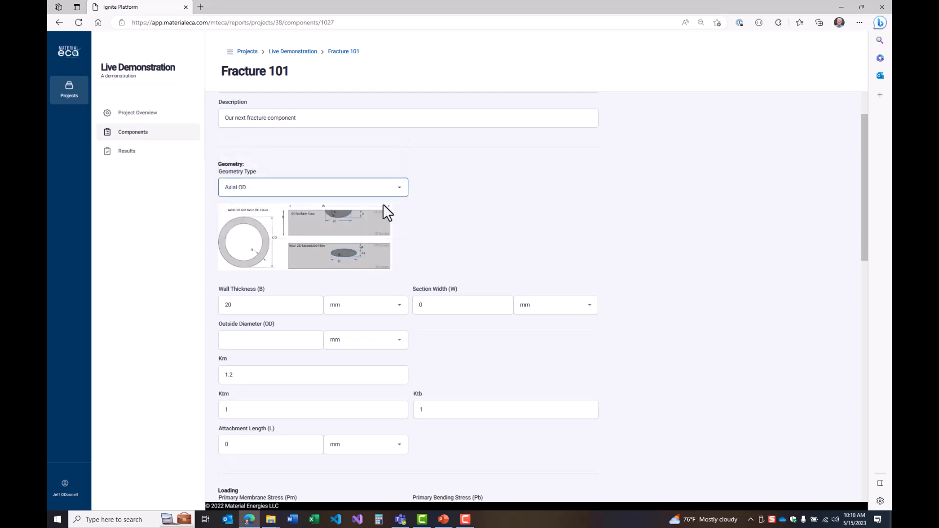
pyautogui.click(317, 194)
pyautogui.click(315, 206)
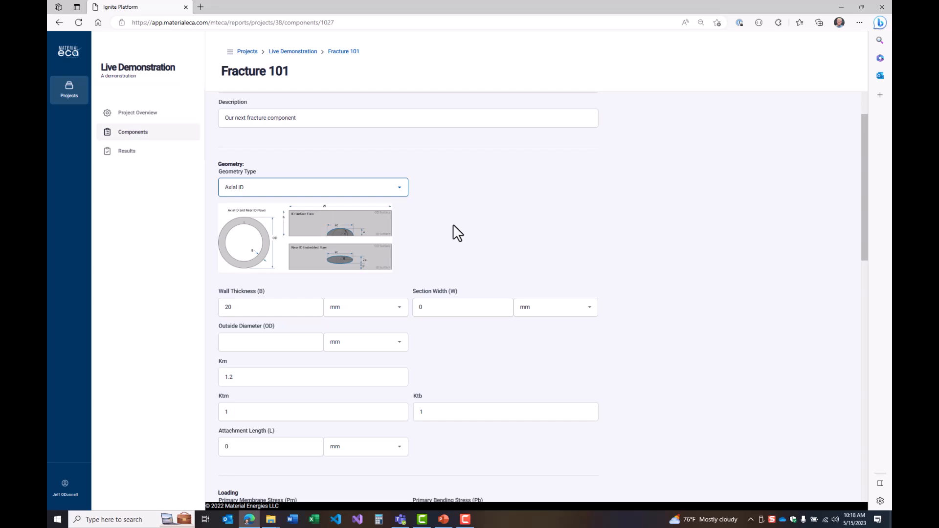
pyautogui.click(362, 194)
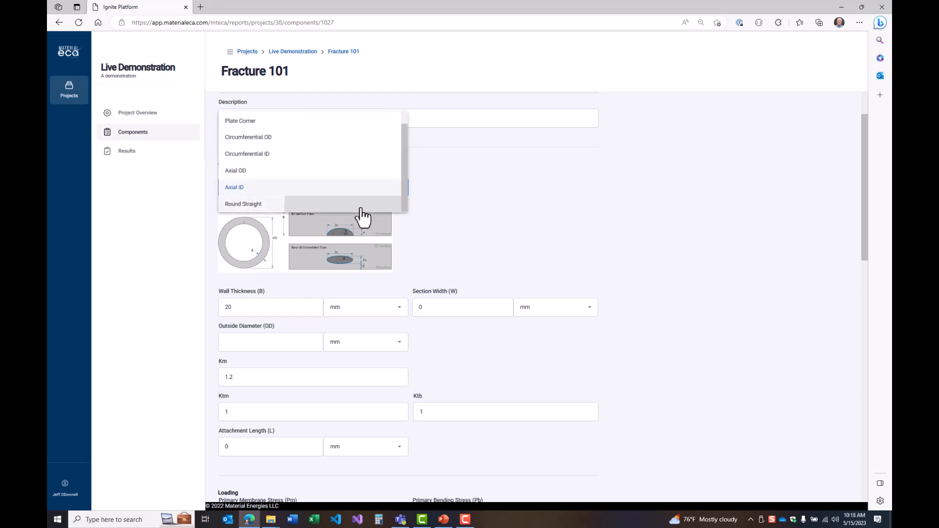
pyautogui.click(361, 205)
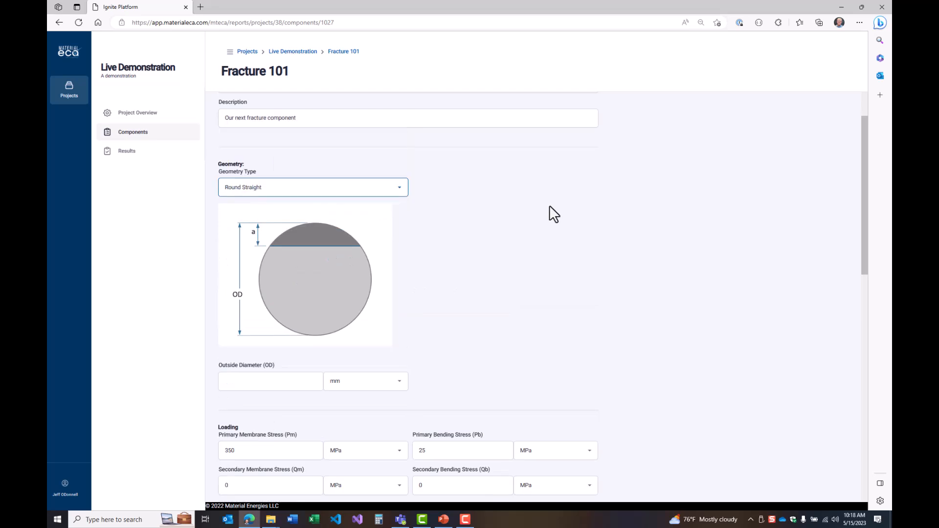
# Set the geometry type to Circumferential ID and enter a wall thickness of 20 mm
pyautogui.click(292, 198)
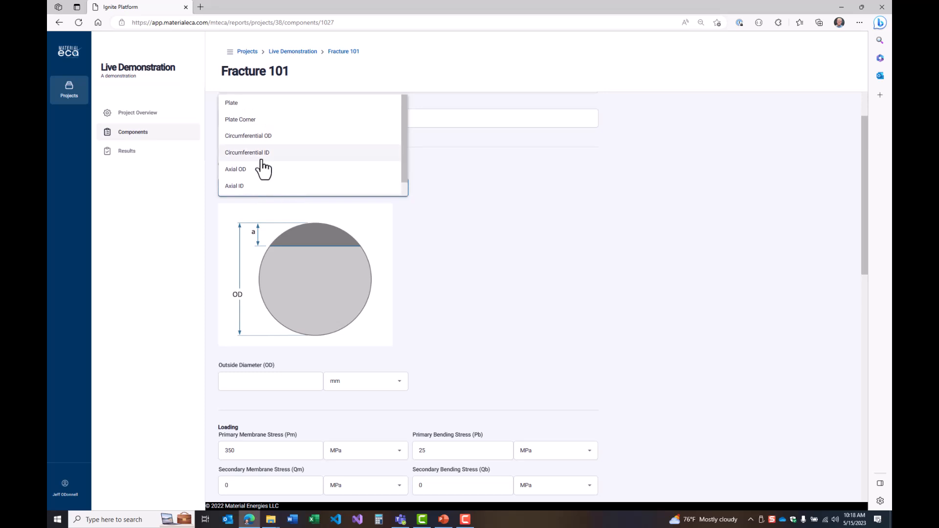
pyautogui.click(261, 155)
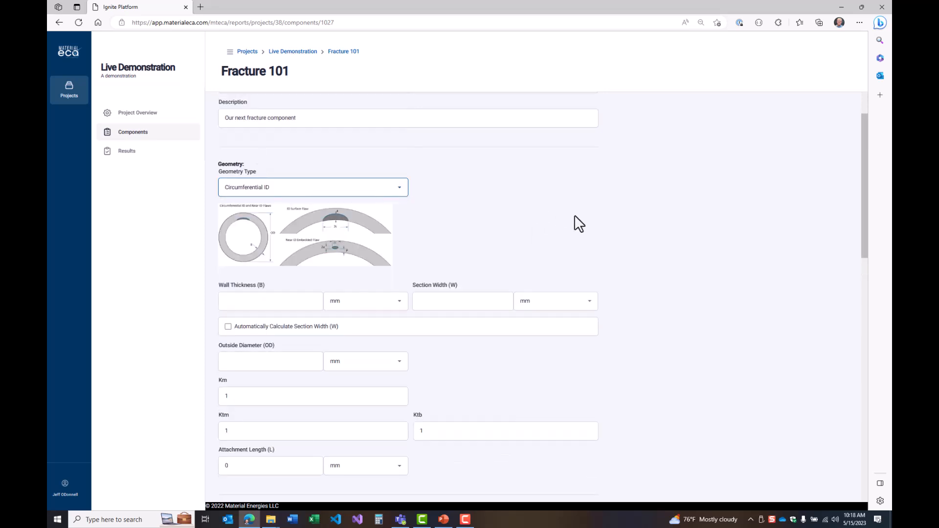
pyautogui.click(259, 301)
pyautogui.write('20')
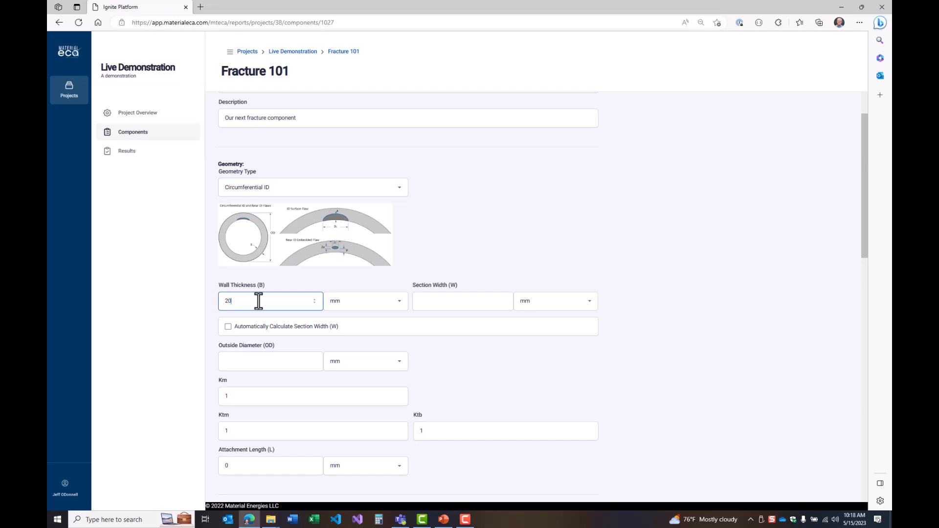
# Enable automatic section width calculation and set the outside diameter to 10.75 inch
pyautogui.click(267, 327)
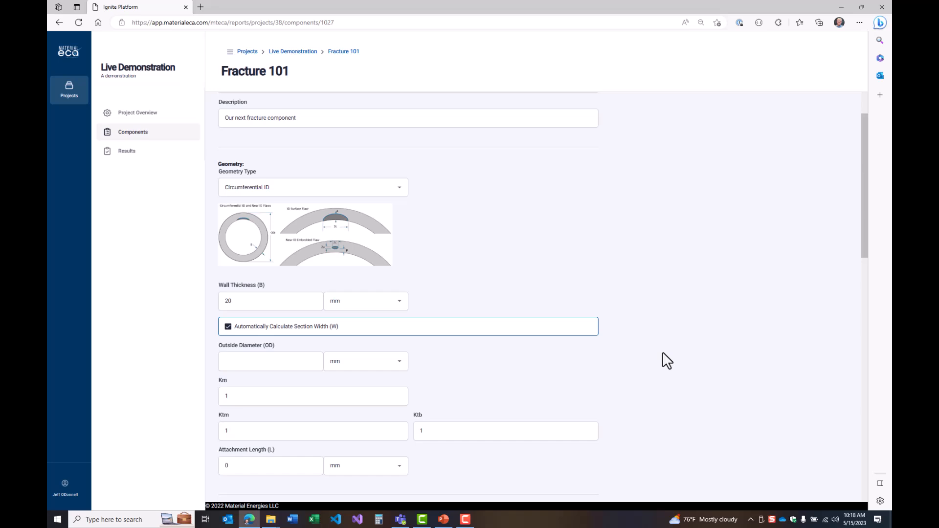
pyautogui.click(277, 360)
pyautogui.write('10.75')
pyautogui.click(357, 363)
pyautogui.click(356, 382)
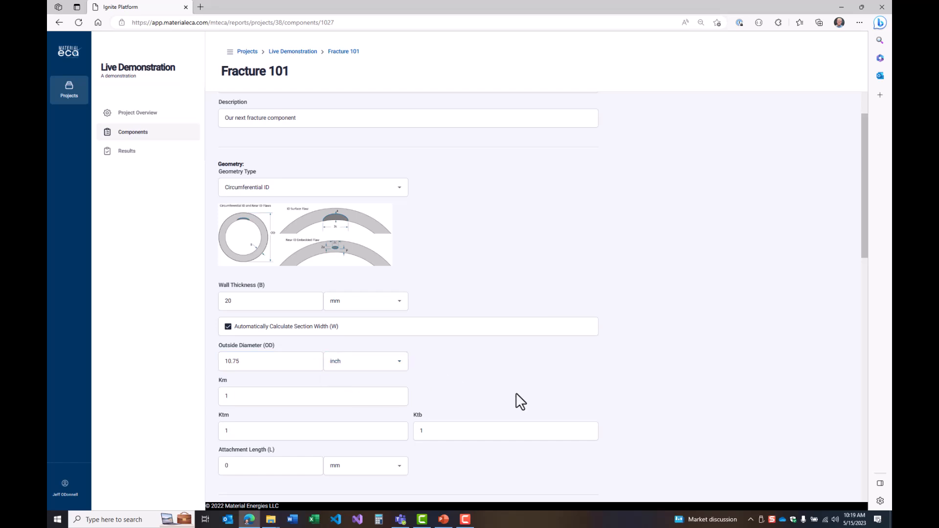
# Set Km to 1.2 and the attachment length to 10 mm in the geometry inputs
pyautogui.scroll(-5, 438, 306)
pyautogui.click(263, 144)
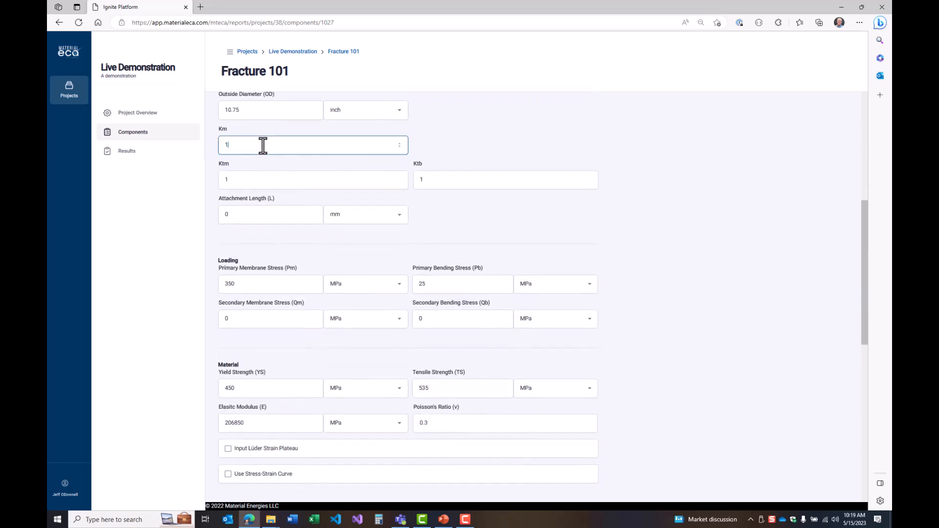
pyautogui.write('.2')
pyautogui.scroll(1, 599, 196)
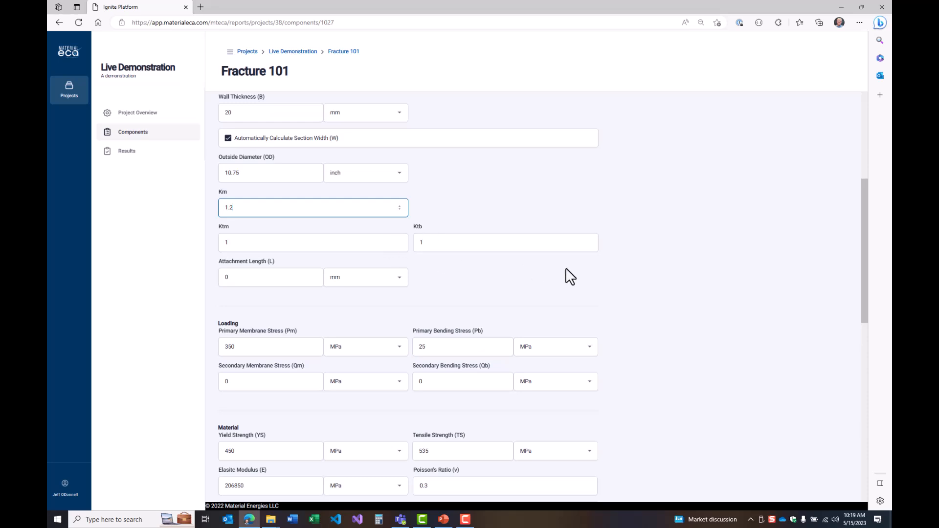
pyautogui.click(220, 278)
pyautogui.write('1')
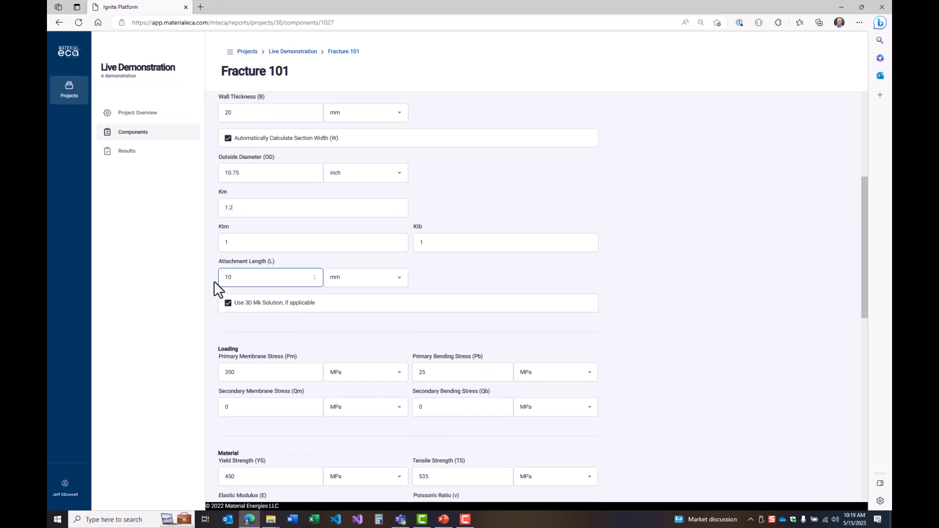
pyautogui.write('0')
pyautogui.click(259, 320)
# Review the component's loading, material, toughness and fracture settings inputs
pyautogui.scroll(-1, 637, 335)
pyautogui.scroll(-1, 304, 280)
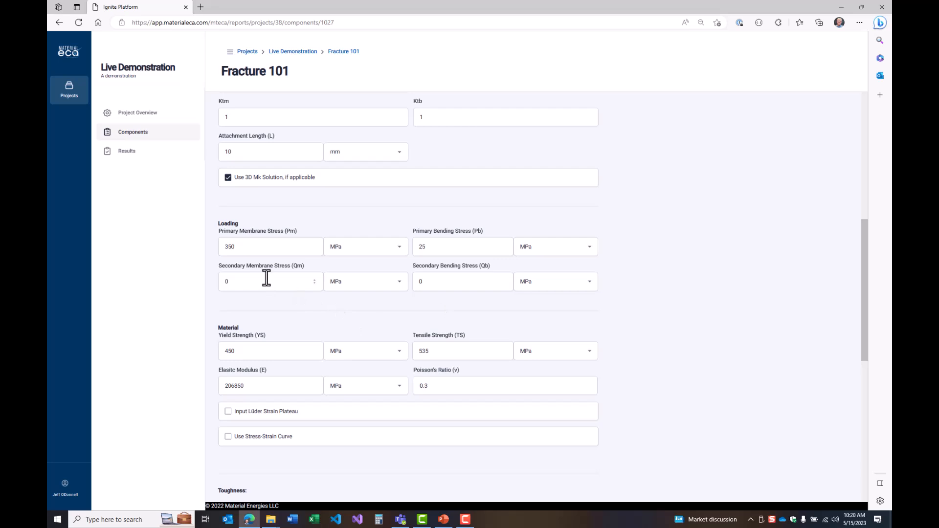
pyautogui.scroll(-9, 646, 329)
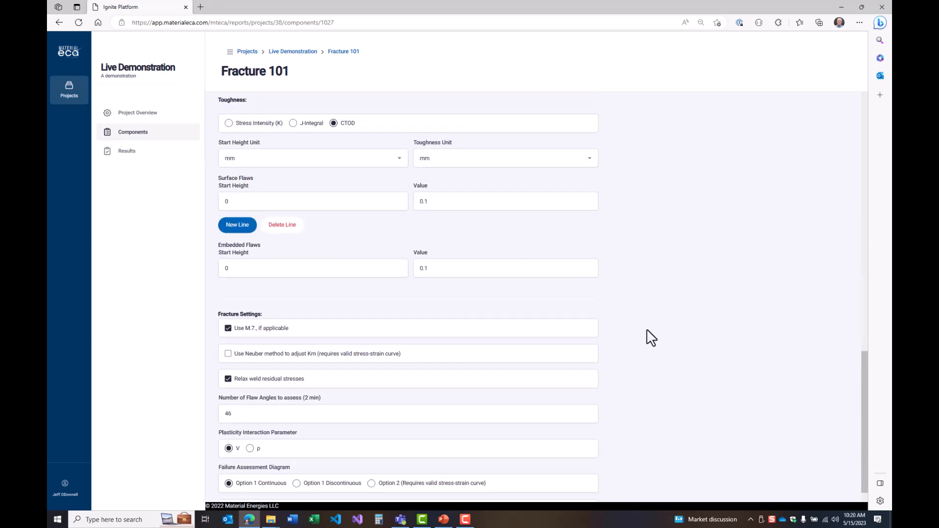
pyautogui.scroll(6, 745, 350)
pyautogui.scroll(6, 744, 349)
pyautogui.scroll(-4, 615, 362)
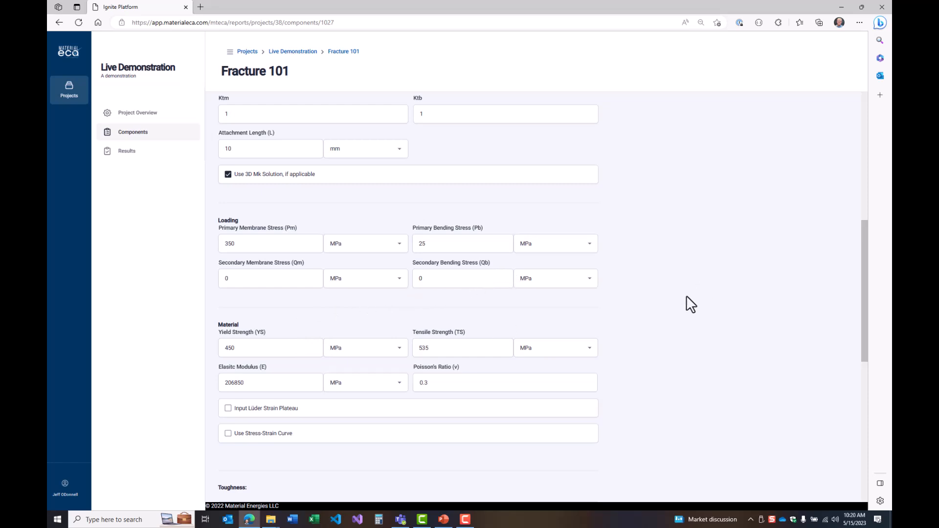
pyautogui.scroll(-1, 687, 296)
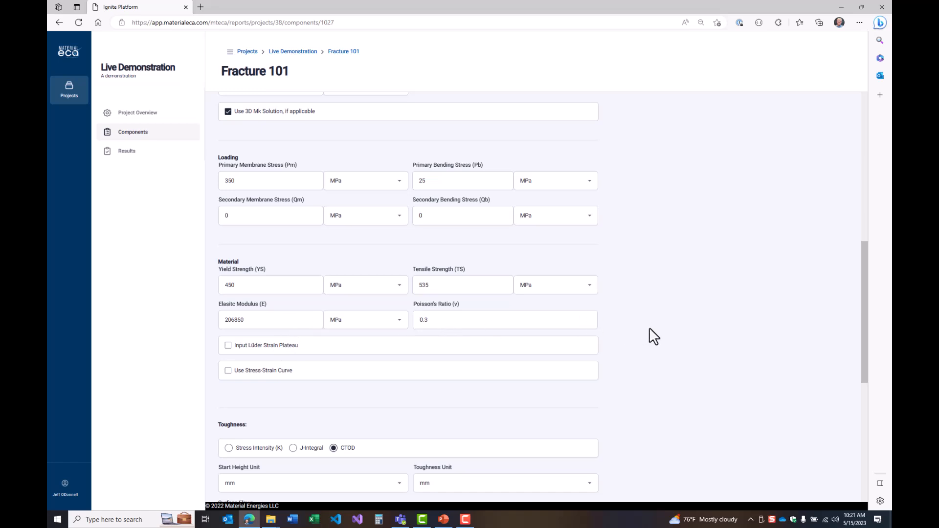
# Enable the stress-strain curve for the material and choose to paste it as engineering stress and strain
pyautogui.scroll(-1, 681, 364)
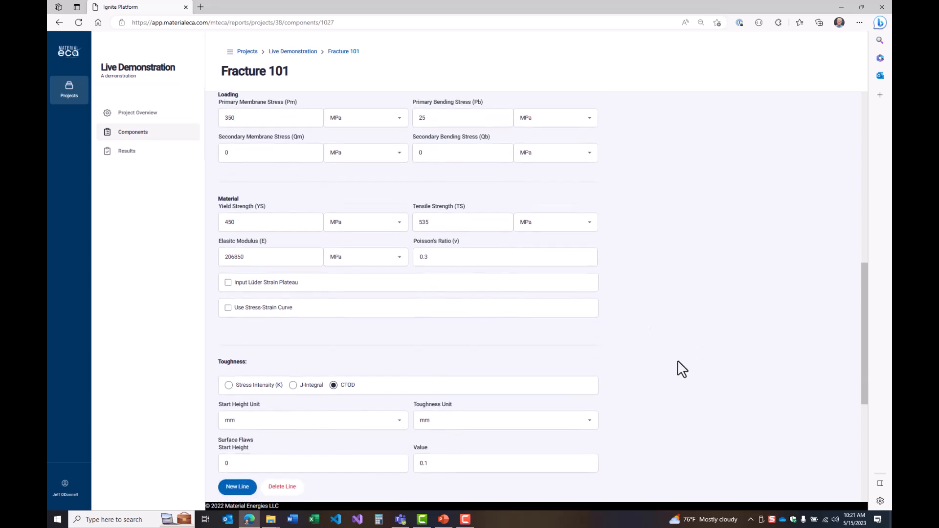
pyautogui.click(275, 310)
pyautogui.click(441, 386)
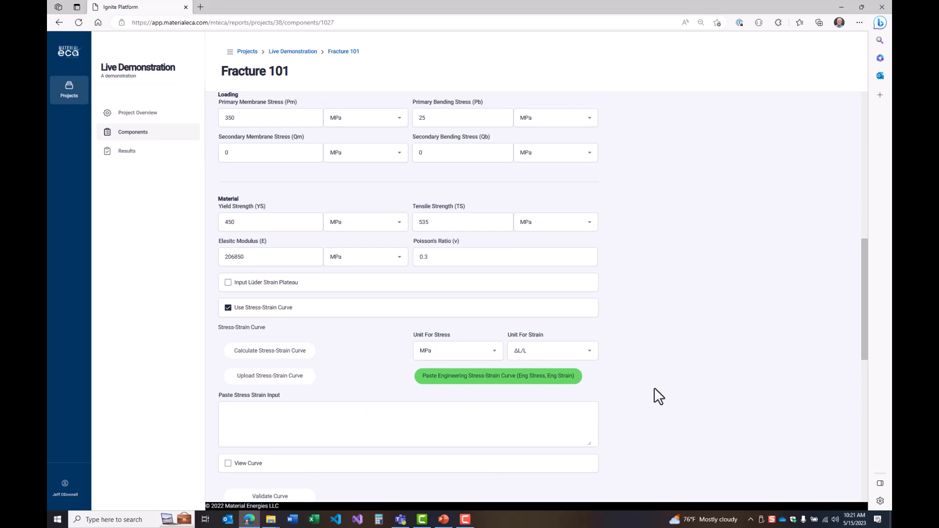
# Switch to the Excel workbook Typical Stress Strain Curve.xlsx and copy the stress (MPa) and strain (DL/L) data in D2:E52
pyautogui.click(314, 519)
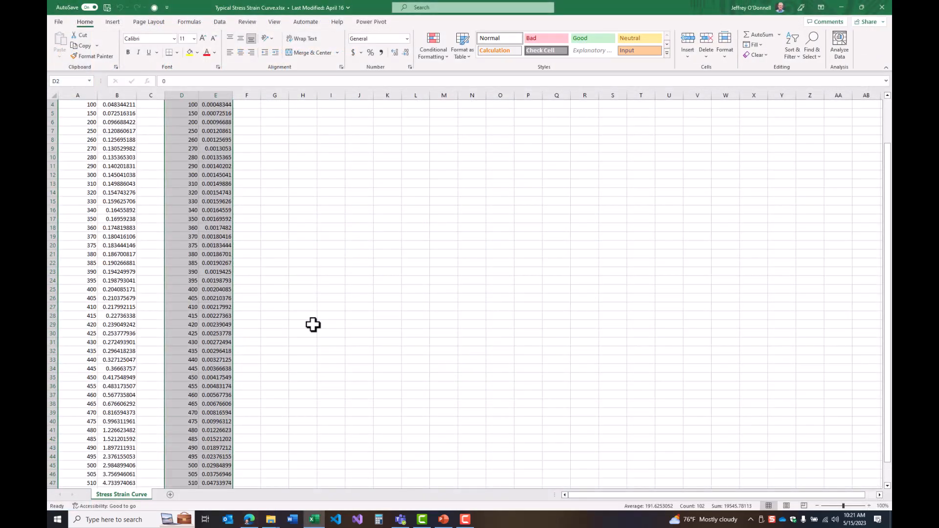
pyautogui.click(178, 115)
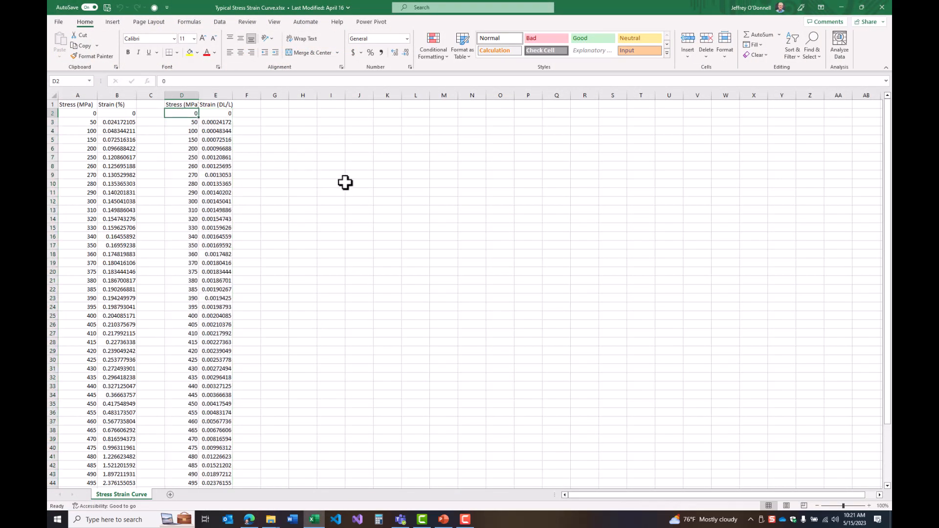
pyautogui.hotkey('shift', 'Right')
pyautogui.hotkey('shift', 'Down')
pyautogui.hotkey('shift', 'Down')
pyautogui.hotkey('shift', 'Down')
pyautogui.hotkey('shift', 'Down')
pyautogui.hotkey('shift', 'Down')
pyautogui.hotkey('shift', 'Down')
pyautogui.hotkey('shift', 'Down')
pyautogui.hotkey('shift', 'Down')
pyautogui.hotkey('shift', 'Down')
pyautogui.hotkey('shift', 'Down')
pyautogui.hotkey('shift', 'Down')
pyautogui.hotkey('shift', 'Down')
pyautogui.hotkey('shift', 'Down')
pyautogui.hotkey('shift', 'Down')
pyautogui.hotkey('shift', 'Down')
pyautogui.hotkey('shift', 'Down')
pyautogui.hotkey('shift', 'Down')
pyautogui.hotkey('shift', 'Down')
pyautogui.hotkey('shift', 'Down')
pyautogui.hotkey('shift', 'Down')
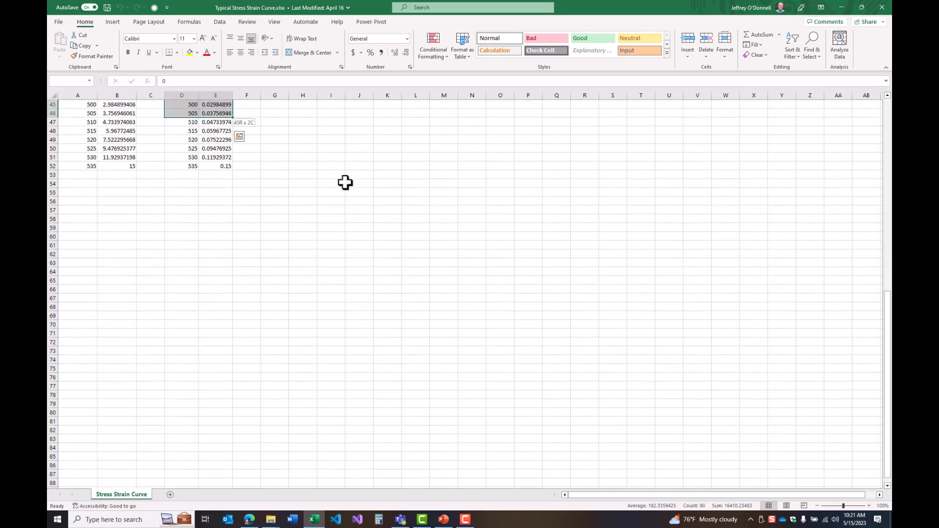
pyautogui.hotkey('shift', 'Down')
pyautogui.hotkey('shift', 'Down')
pyautogui.hotkey('shift', 'Down')
pyautogui.hotkey('shift', 'Down')
pyautogui.hotkey('shift', 'Down')
pyautogui.hotkey('shift', 'Down')
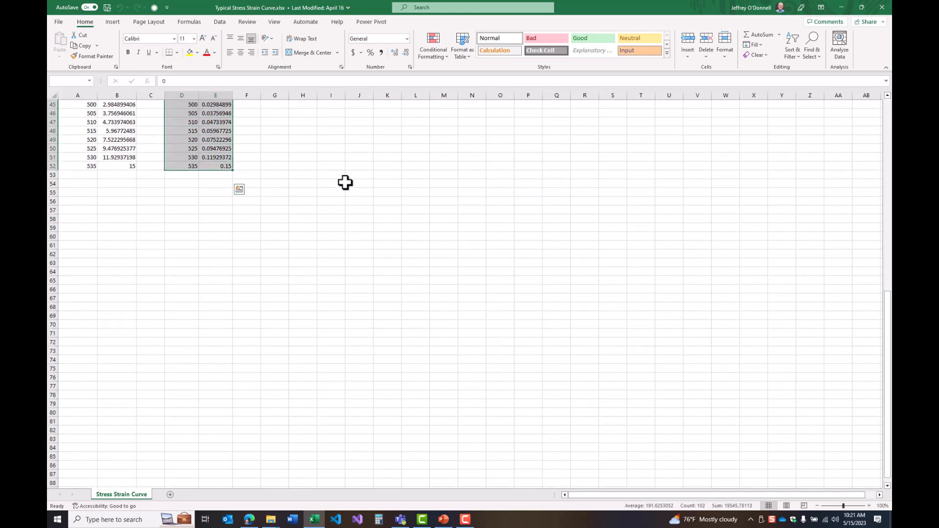
pyautogui.hotkey('ctrl', 'c')
# Return to the Ignite Platform in Edge and paste the copied data as the stress-strain input
pyautogui.hotkey('alt', 'Tab')
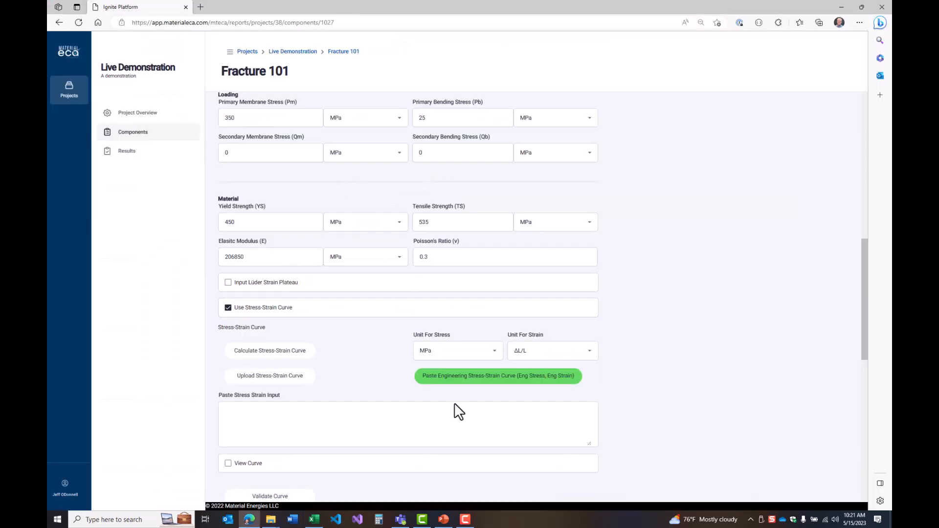
pyautogui.click(278, 428)
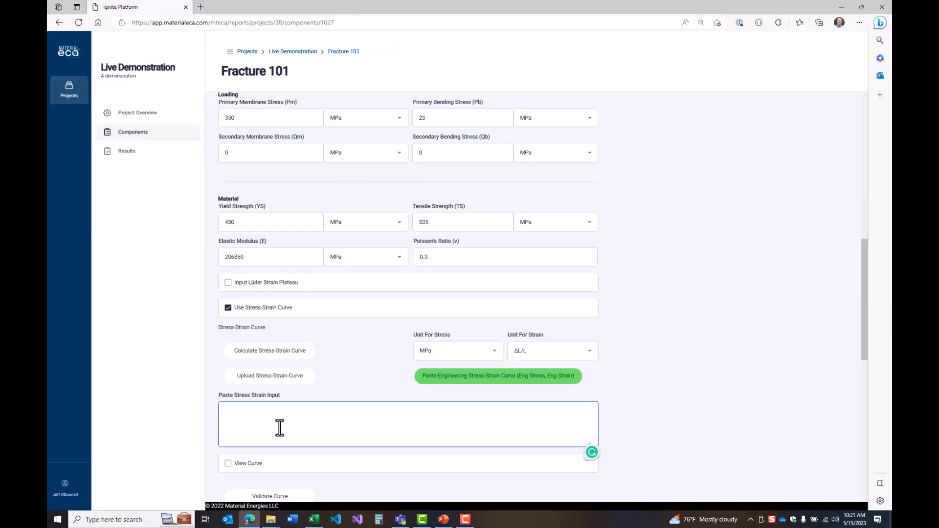
pyautogui.hotkey('ctrl', 'v')
pyautogui.scroll(-3, 645, 365)
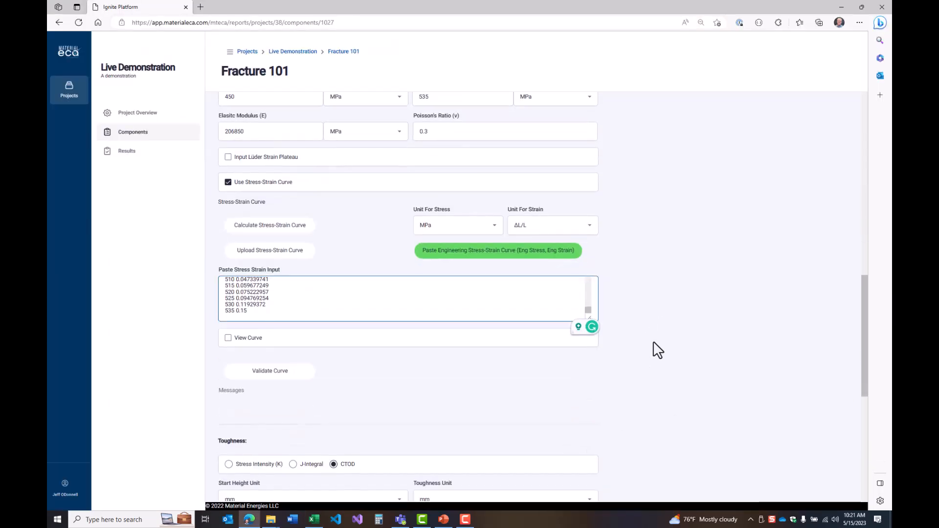
# Enlarge the pasted stress-strain input box and review the data from its first rows
pyautogui.scroll(-1, 635, 345)
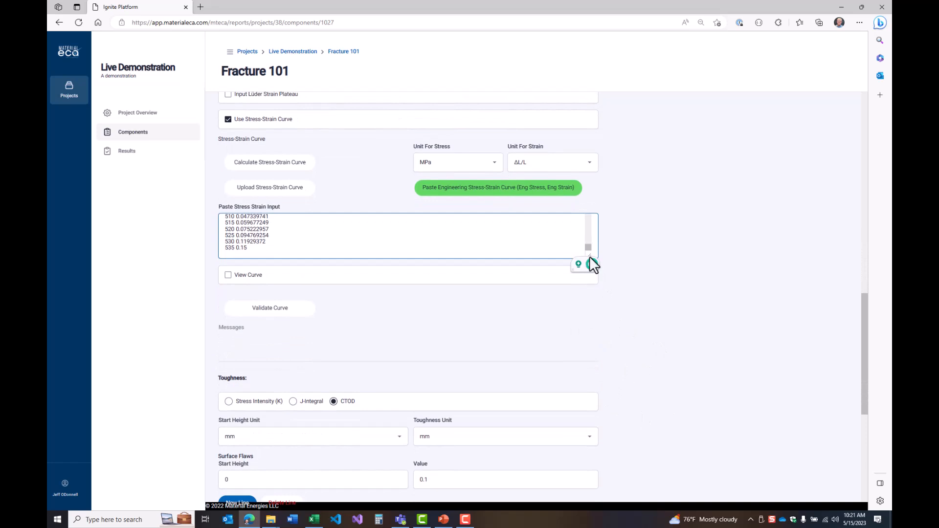
pyautogui.moveTo(592, 268); pyautogui.dragTo(773, 324)
pyautogui.moveTo(589, 254); pyautogui.dragTo(604, 449)
pyautogui.scroll(3, 463, 375)
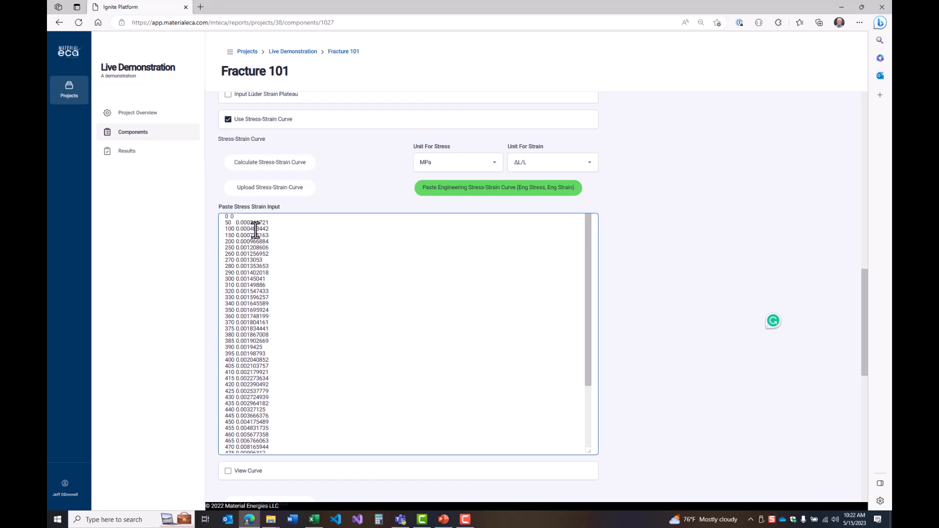
# Select MPa as the stress unit and ΔL/L as the strain unit for the pasted curve
pyautogui.click(453, 172)
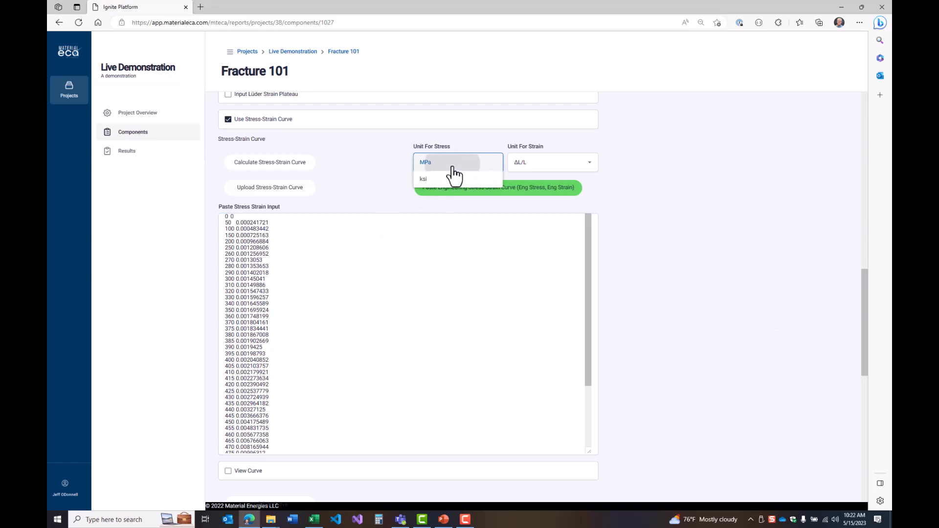
pyautogui.click(453, 166)
pyautogui.click(558, 167)
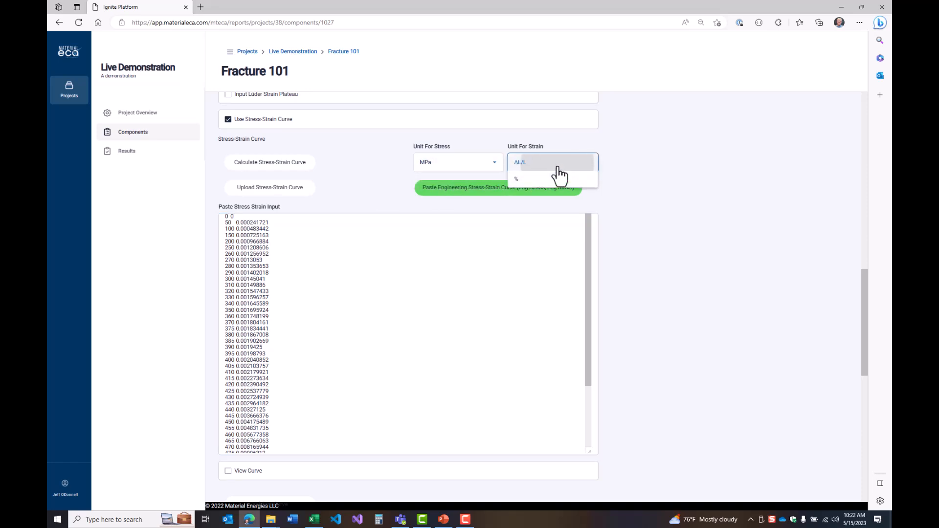
pyautogui.click(558, 168)
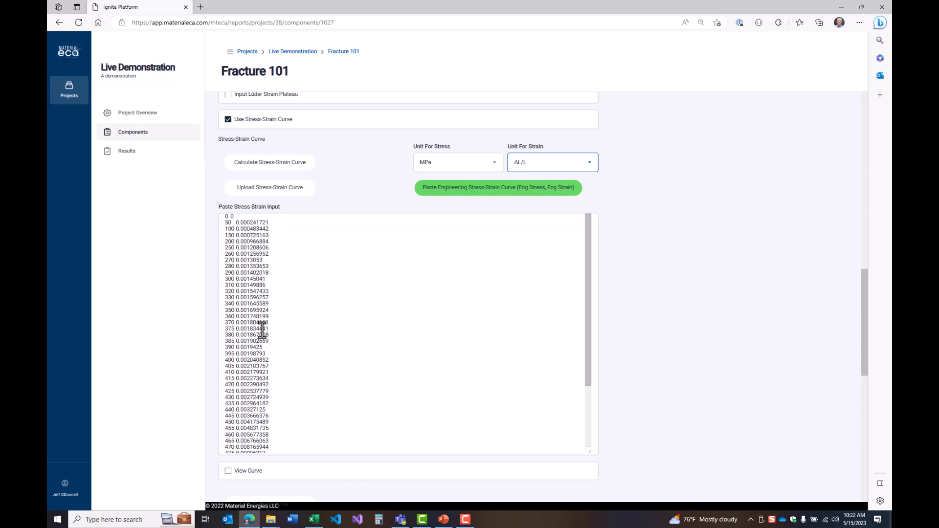
# Display the plot of the pasted stress-strain curve and validate the curve
pyautogui.scroll(-4, 288, 359)
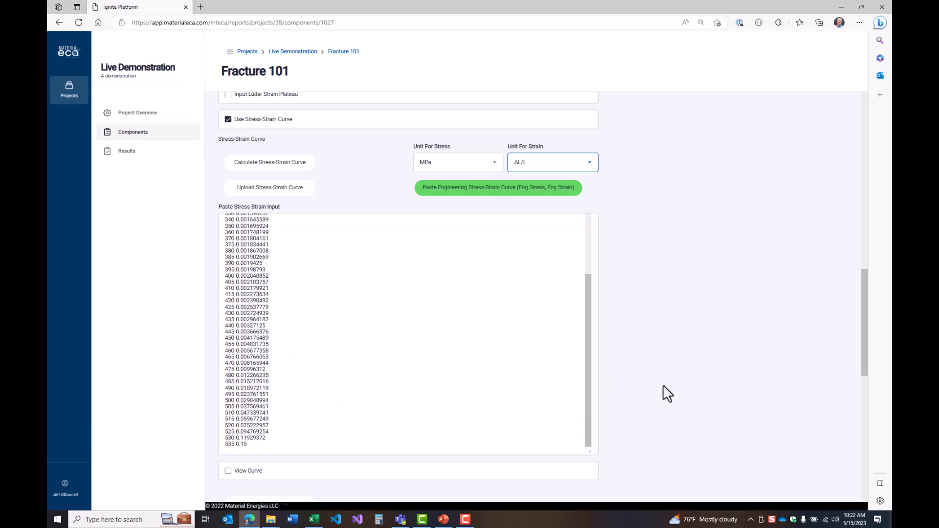
pyautogui.scroll(-4, 668, 394)
pyautogui.click(247, 283)
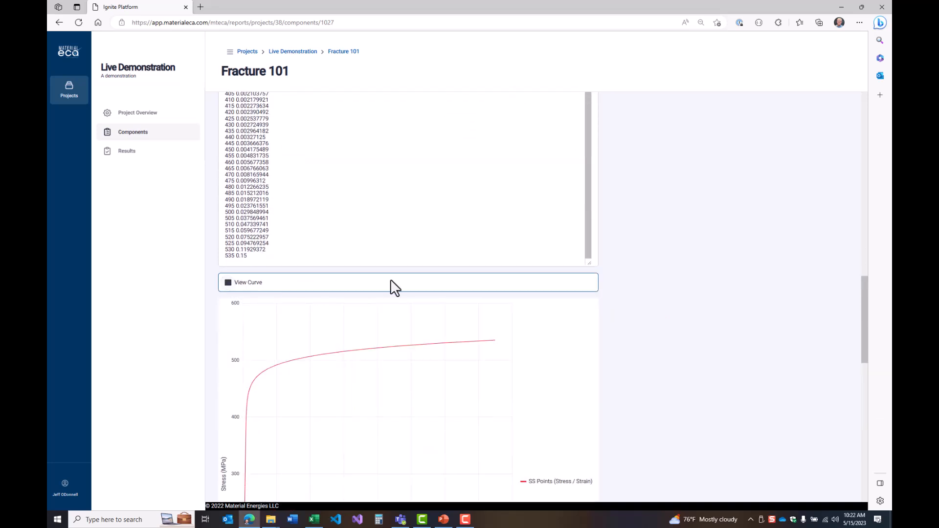
pyautogui.scroll(-4, 737, 327)
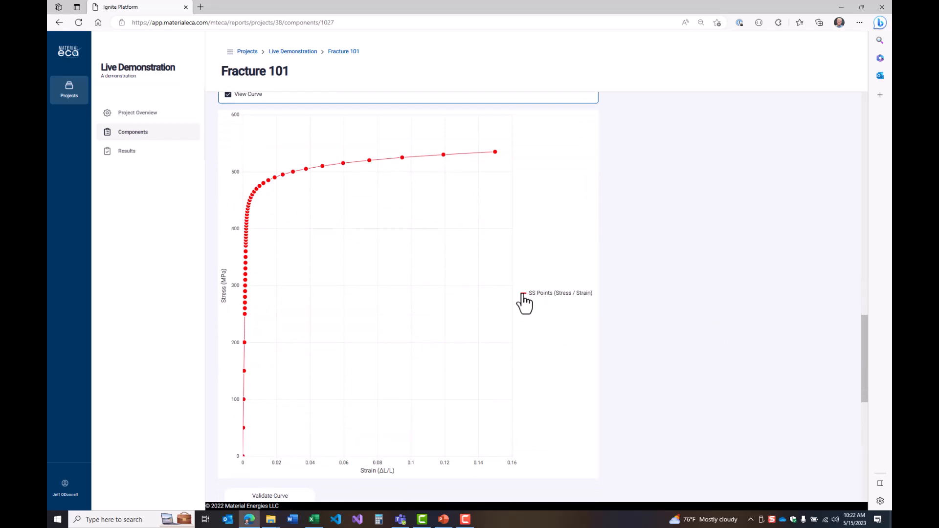
pyautogui.scroll(-1, 723, 301)
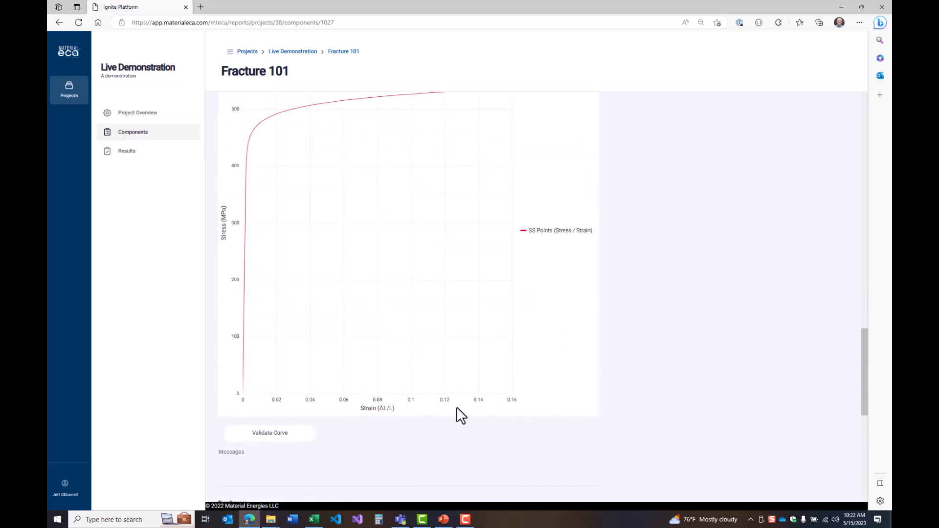
pyautogui.scroll(1, 500, 362)
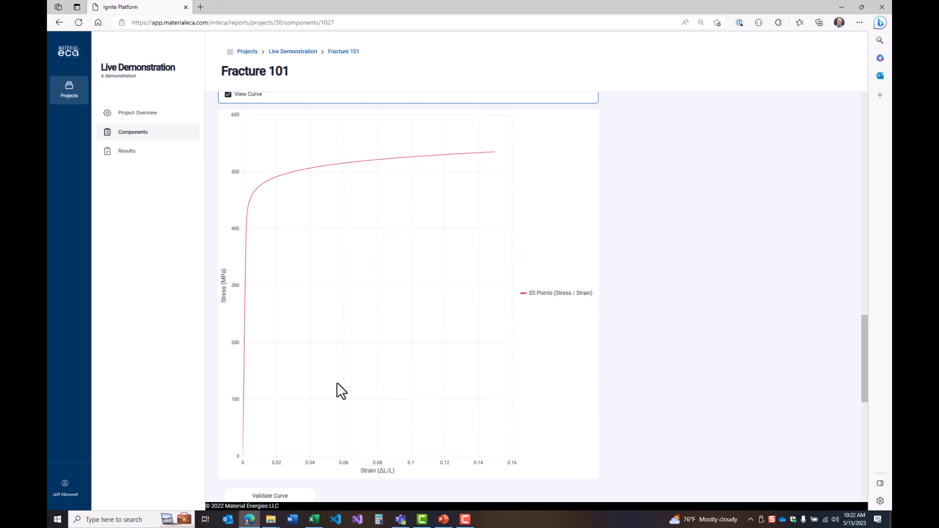
pyautogui.scroll(-2, 704, 325)
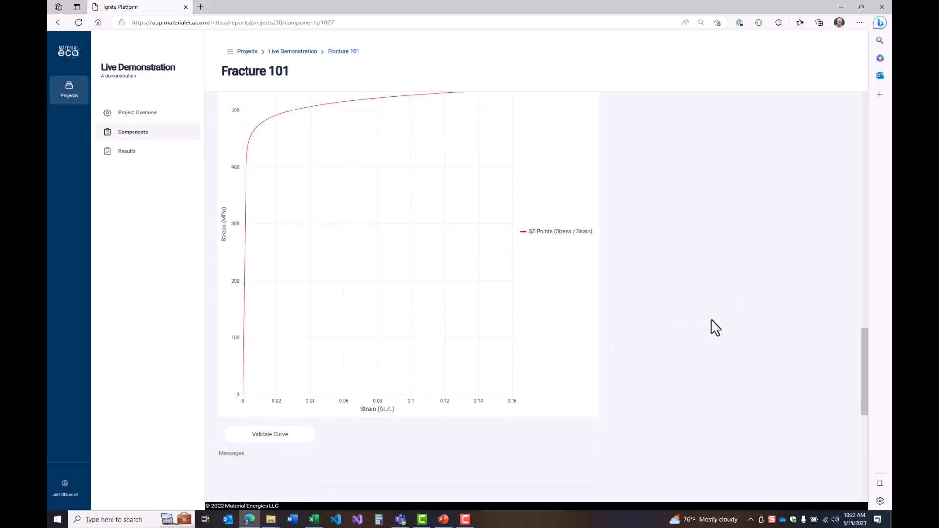
pyautogui.click(274, 376)
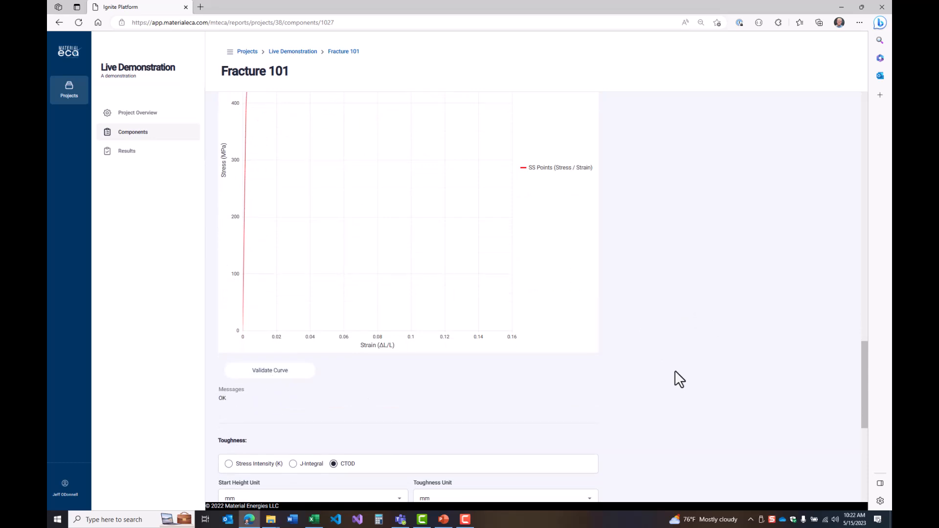
# Define the toughness as Stress Intensity (K) with MPa m½ as the toughness unit
pyautogui.scroll(-3, 675, 367)
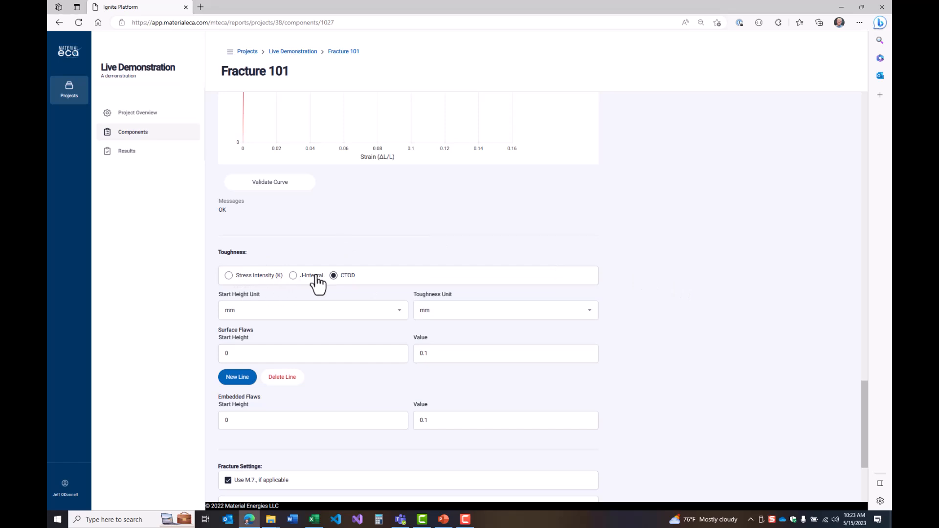
pyautogui.click(241, 279)
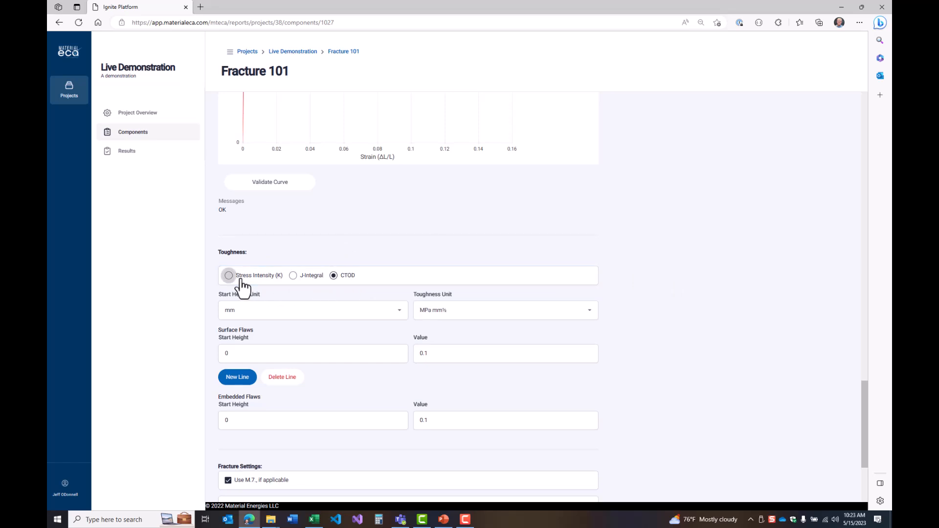
pyautogui.click(448, 318)
pyautogui.click(442, 327)
# Set the toughness value to 200 for both the surface flaws and the embedded flaws
pyautogui.click(440, 352)
pyautogui.hotkey('ctrl', 'a')
pyautogui.write('120')
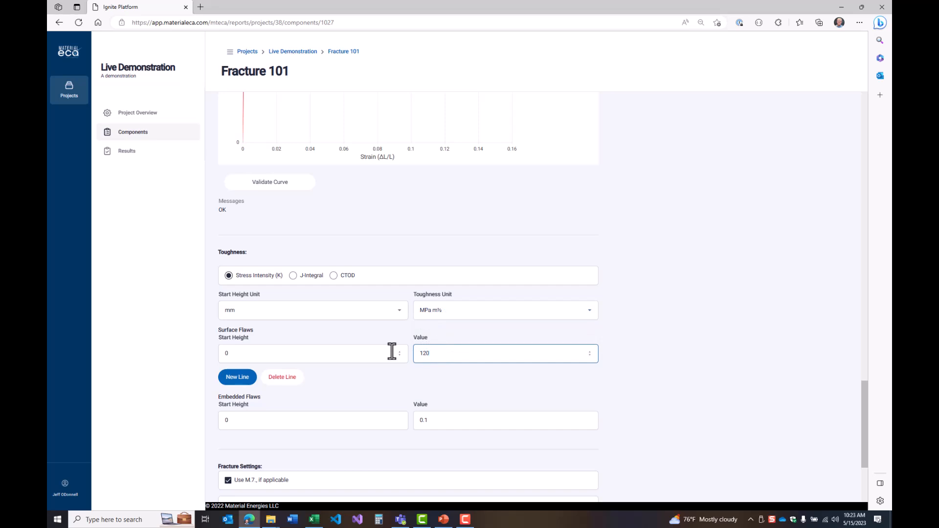
pyautogui.press('BackSpace')
pyautogui.press('BackSpace')
pyautogui.write('200')
pyautogui.doubleClick(434, 421)
pyautogui.write('200')
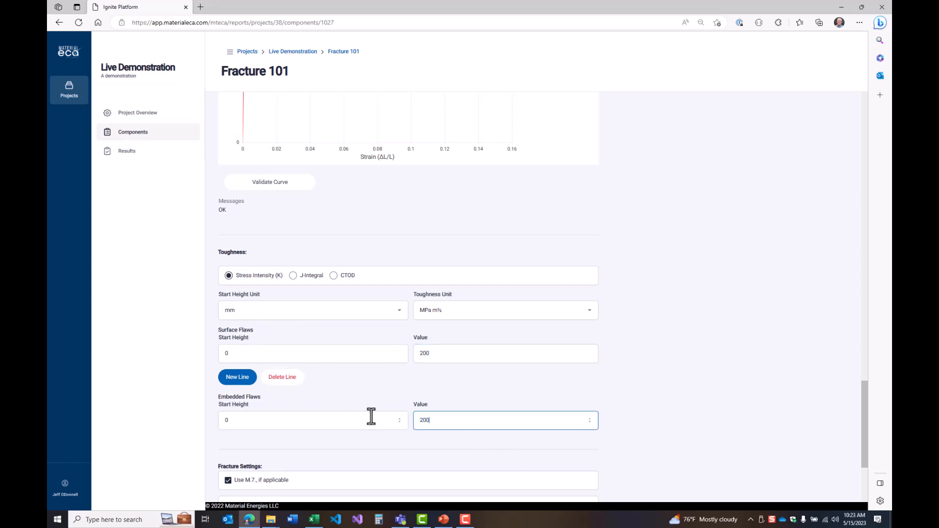
pyautogui.click(637, 401)
# Add a second surface flaw toughness line with start height 3 mm and value 120, and delete that line again
pyautogui.scroll(-3, 658, 389)
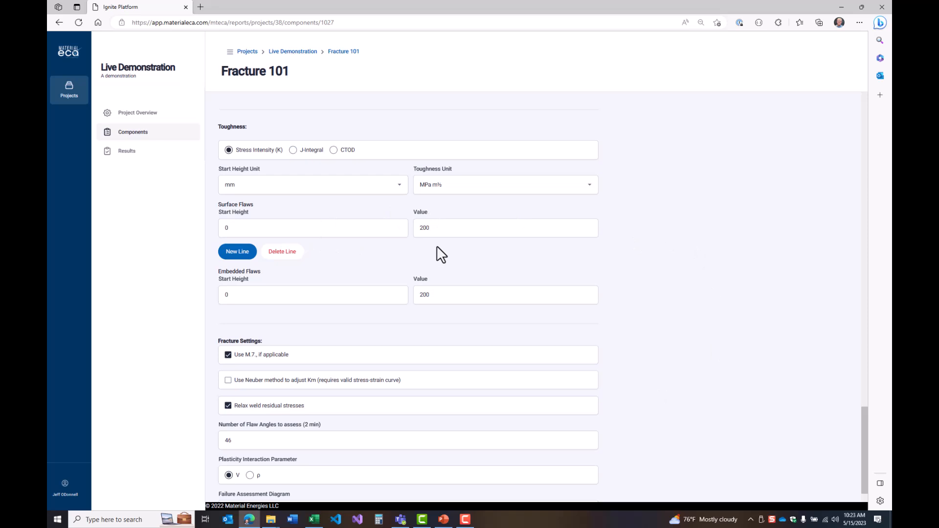
pyautogui.click(232, 254)
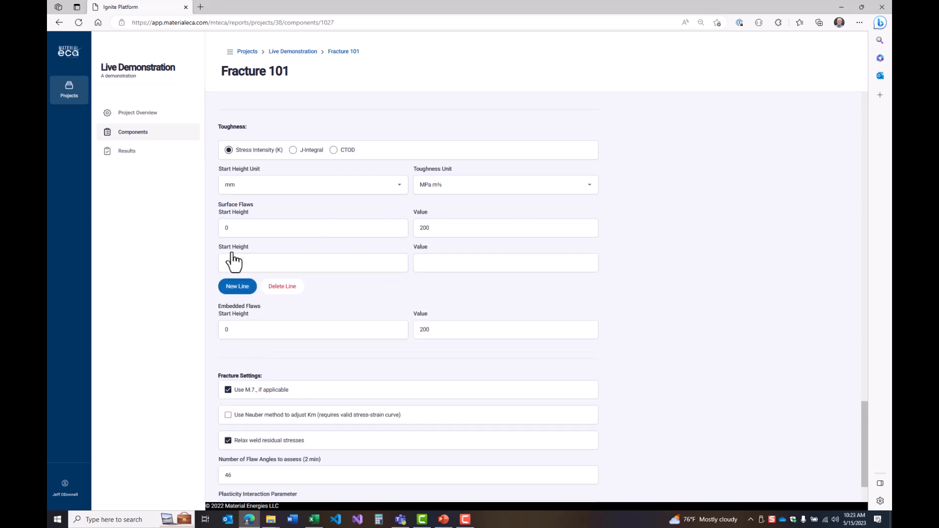
pyautogui.click(267, 262)
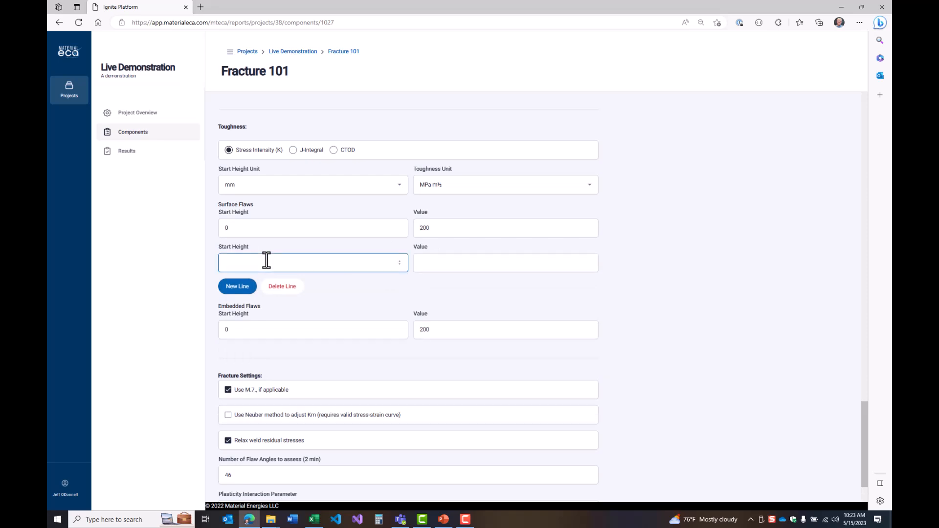
pyautogui.write('3')
pyautogui.click(466, 263)
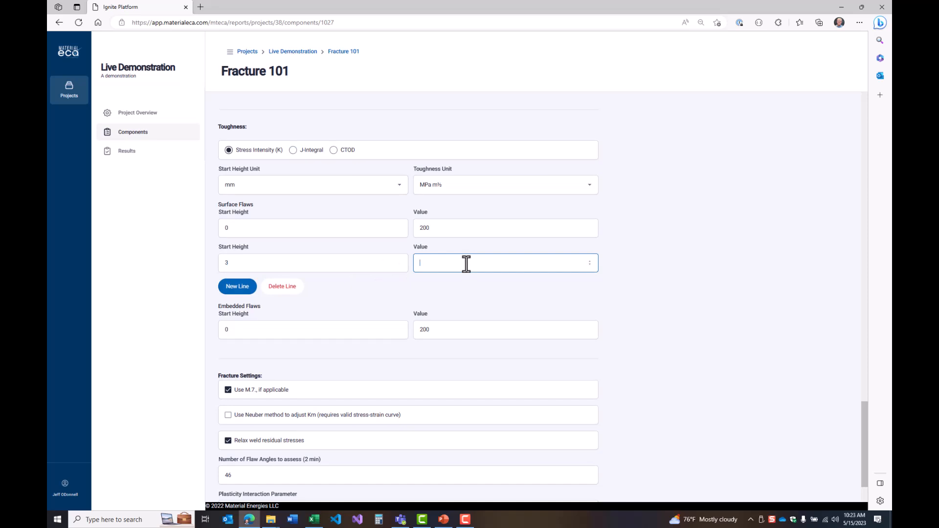
pyautogui.write('120')
pyautogui.click(667, 299)
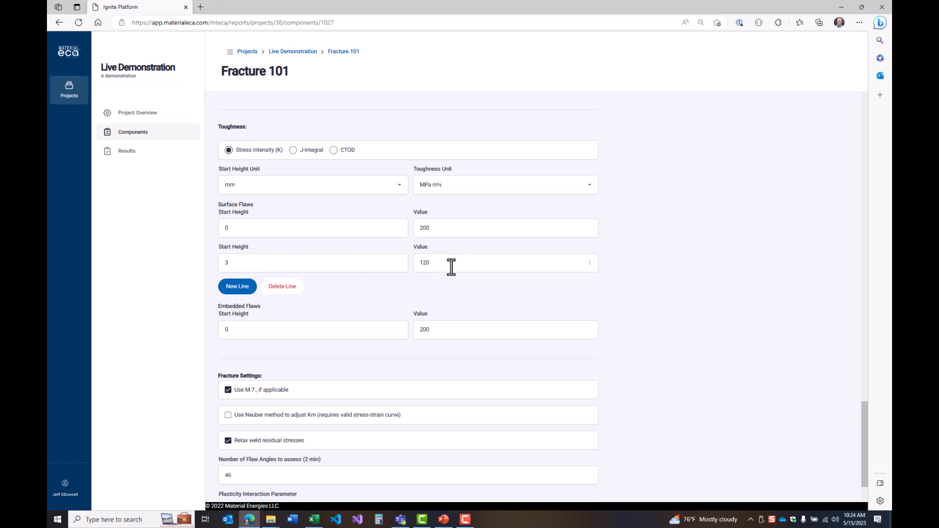
pyautogui.click(273, 289)
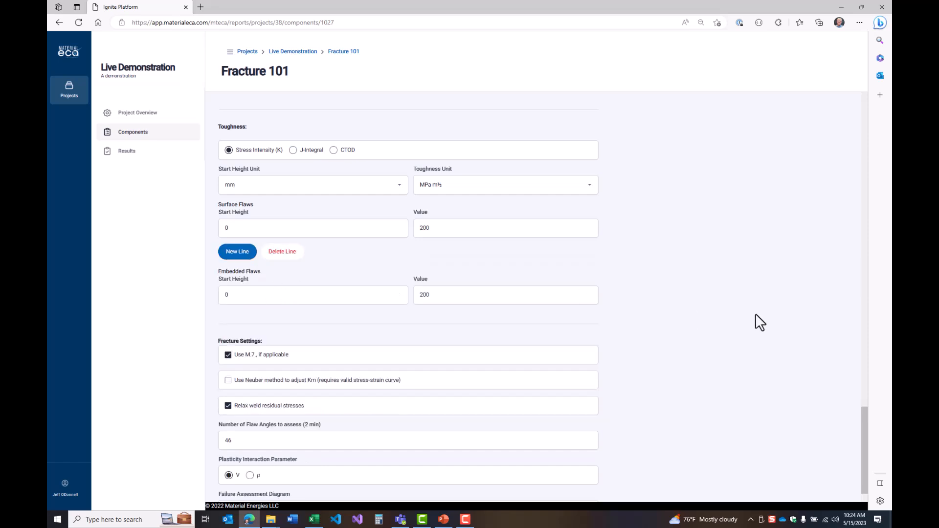
# Choose Option 2 for the failure assessment diagram and save the component
pyautogui.scroll(-2, 751, 328)
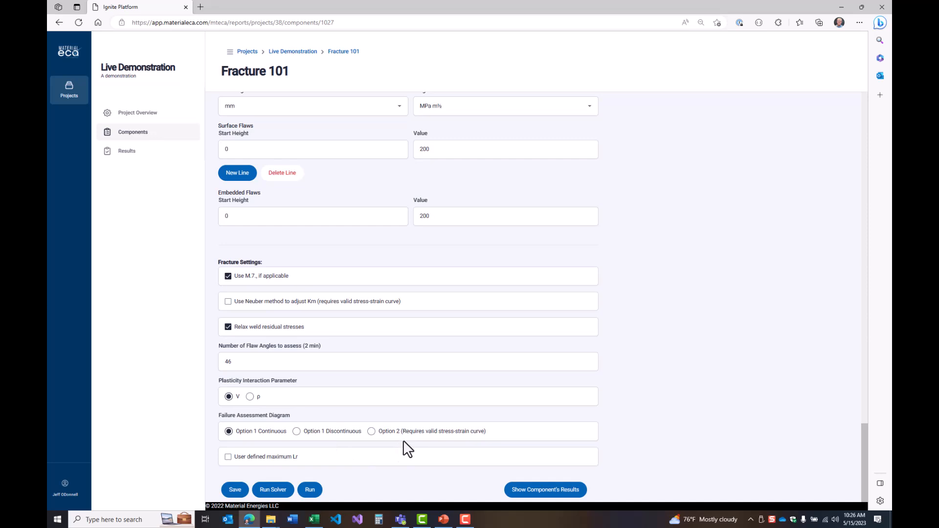
pyautogui.click(443, 432)
pyautogui.click(235, 491)
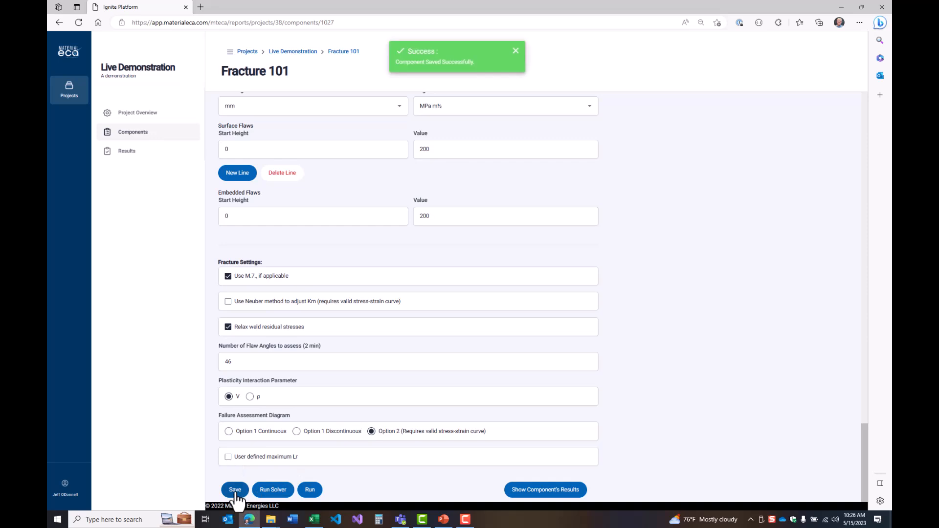
# Run the component with an initial flaw 3 mm high and 15 mm long, with a flaw ligament of 0
pyautogui.click(310, 490)
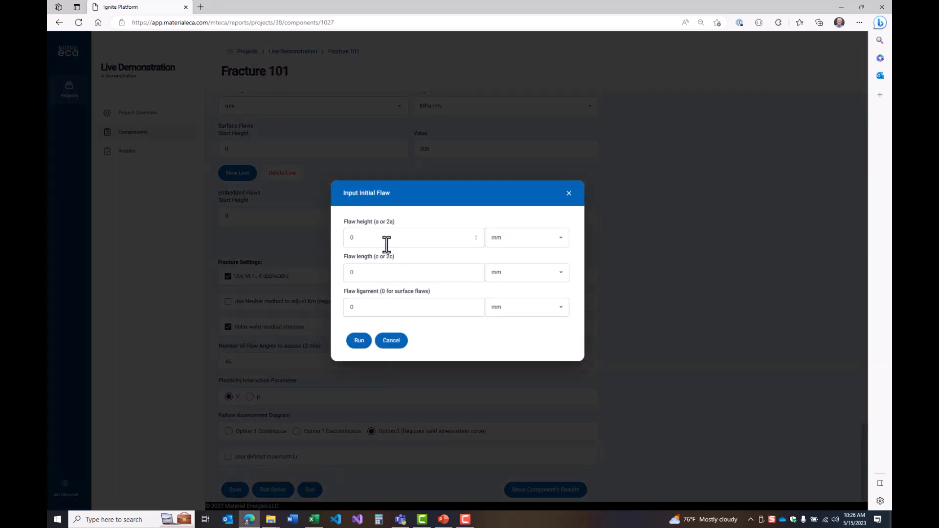
pyautogui.click(364, 238)
pyautogui.press('Tab')
pyautogui.press('Tab')
pyautogui.write('15')
pyautogui.press('Tab')
pyautogui.press('Tab')
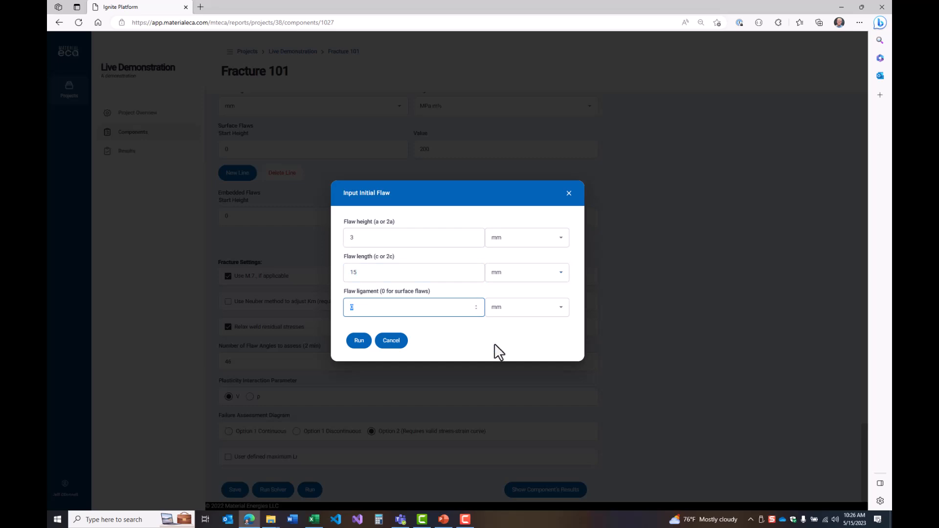
pyautogui.click(358, 342)
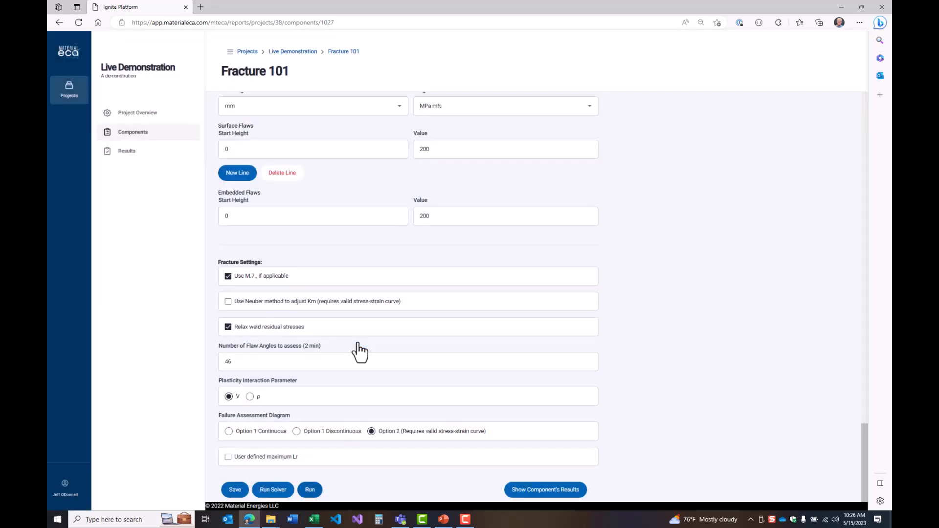
# Open the component's fracture result and examine its summary, flaw dimensions and failure assessment diagram
pyautogui.click(550, 490)
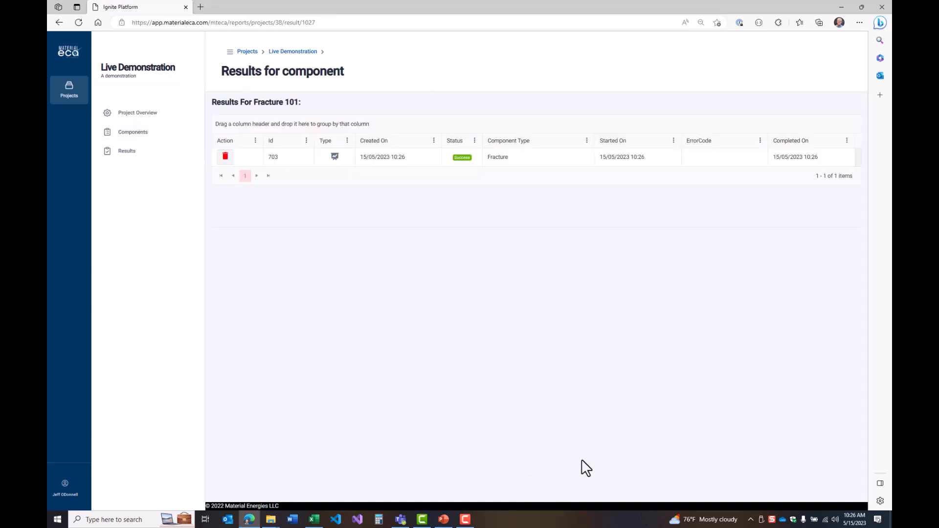
pyautogui.click(371, 157)
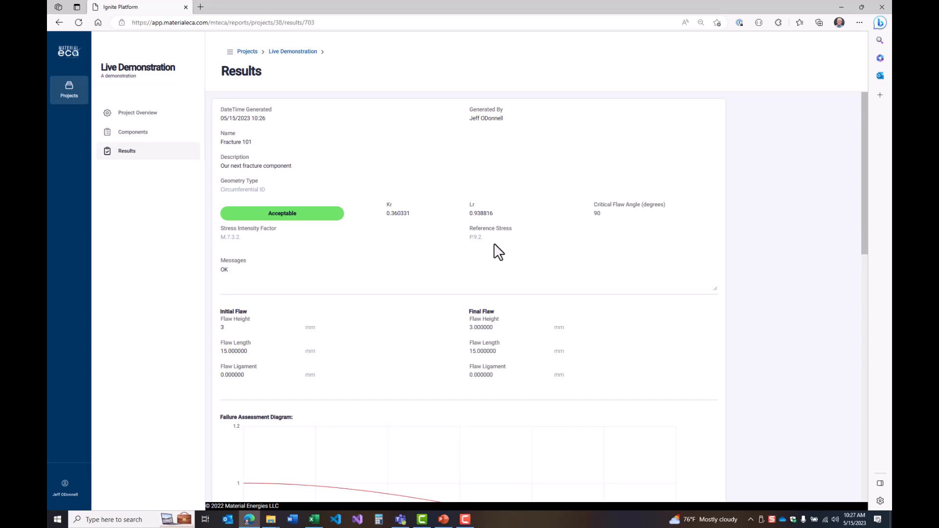
pyautogui.scroll(-4, 494, 247)
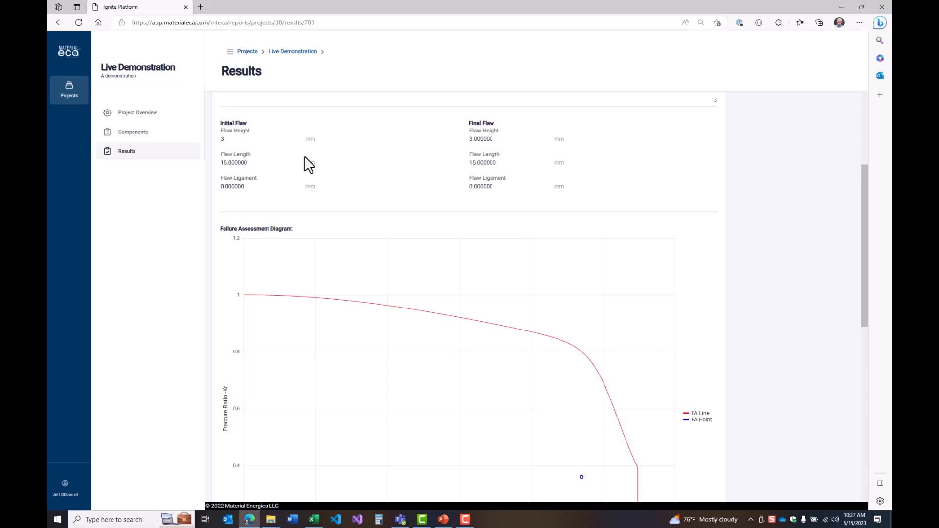
pyautogui.scroll(-1, 769, 280)
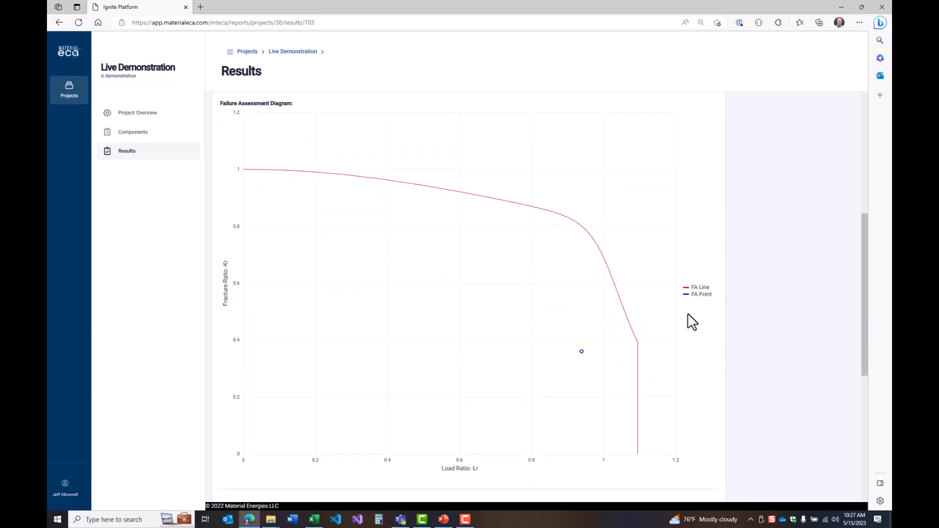
pyautogui.moveTo(685, 289)
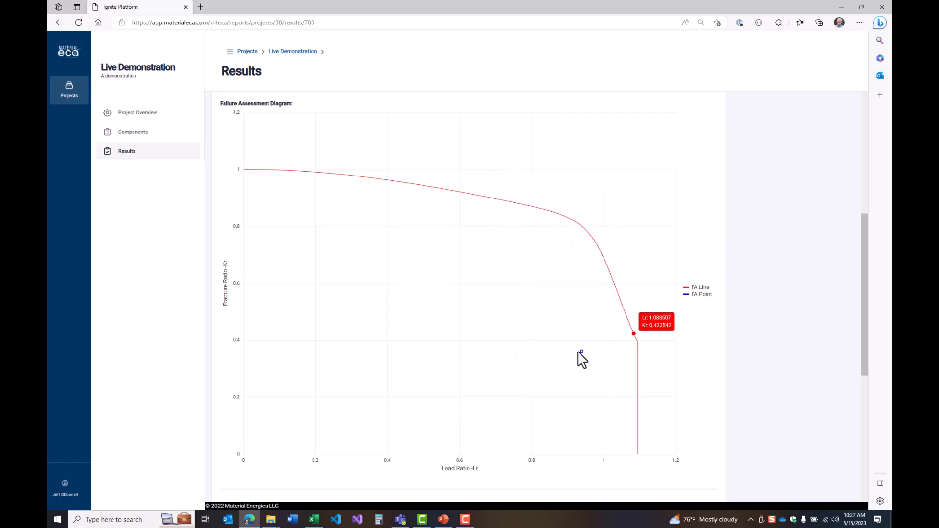
pyautogui.moveTo(585, 356)
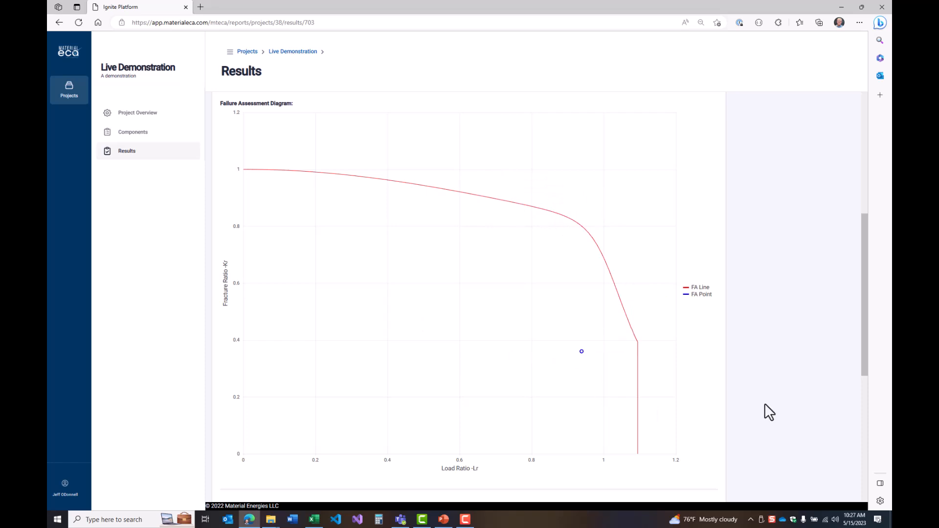
# Examine the result's calculation details and the stress intensity factor table
pyautogui.scroll(-2, 733, 376)
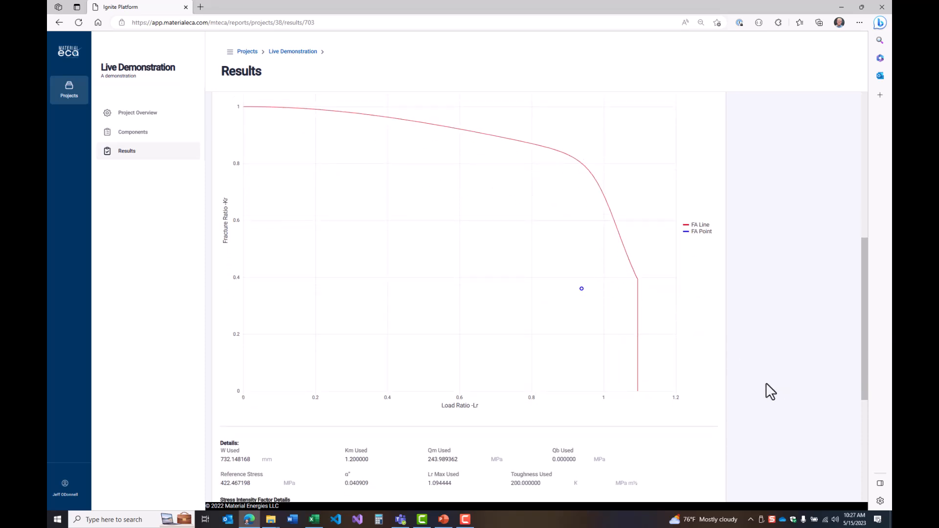
pyautogui.scroll(-5, 766, 383)
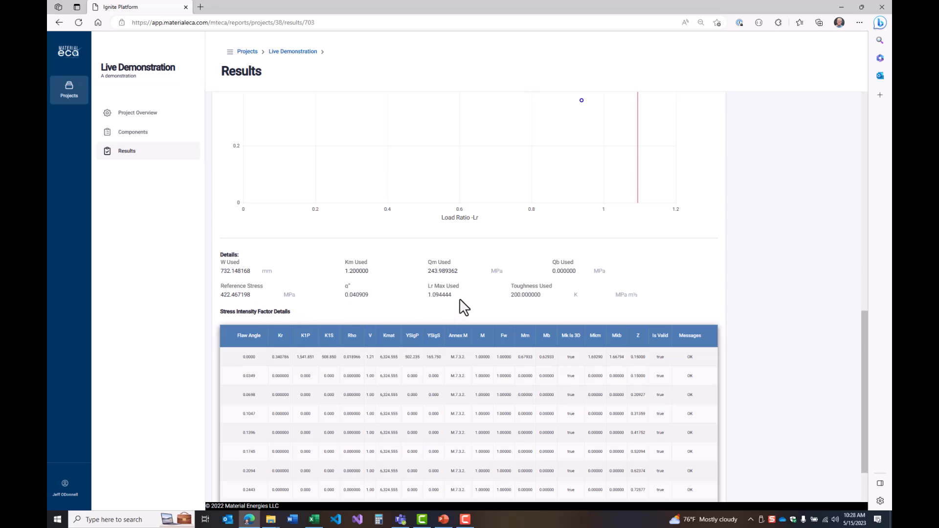
pyautogui.scroll(-1, 781, 289)
pyautogui.scroll(-1, 781, 287)
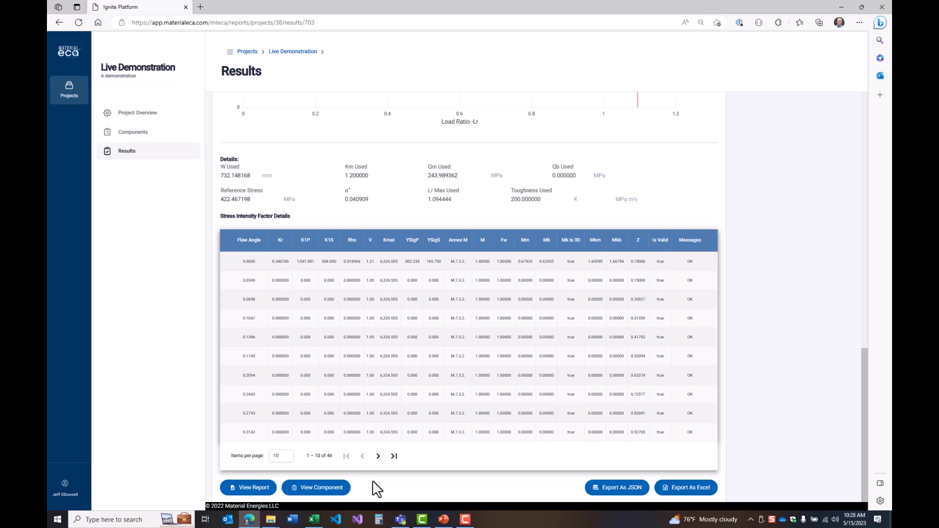
# Examine the first and last flaw angles in the stress intensity factor table alongside the result's summary and failure assessment diagram
pyautogui.click(394, 456)
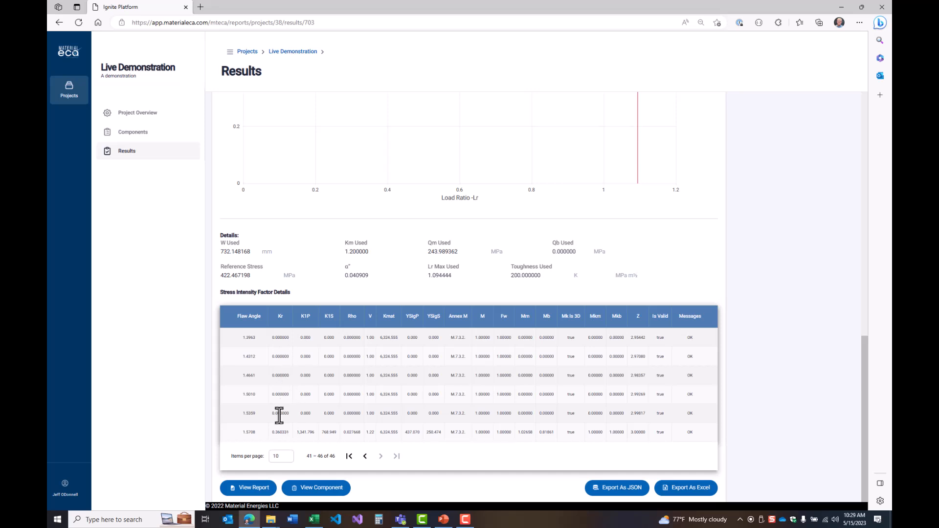
pyautogui.click(348, 455)
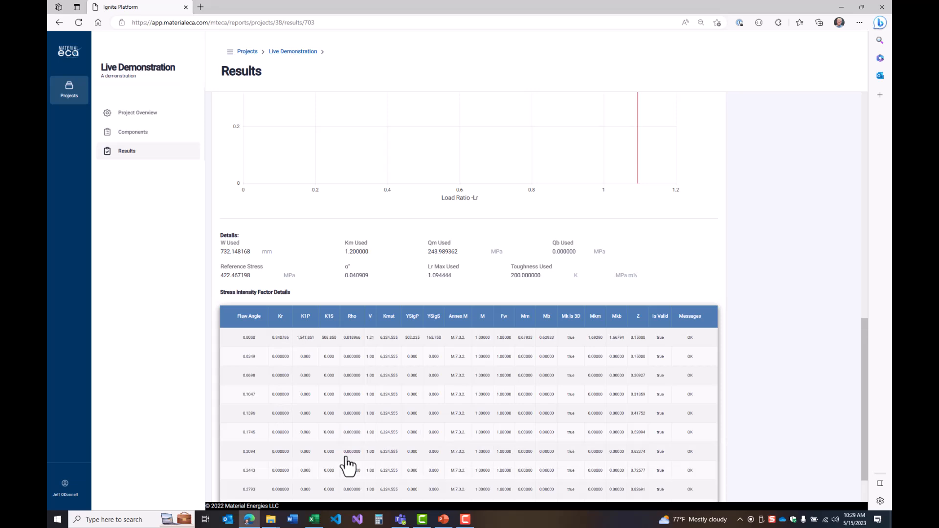
pyautogui.scroll(10, 396, 375)
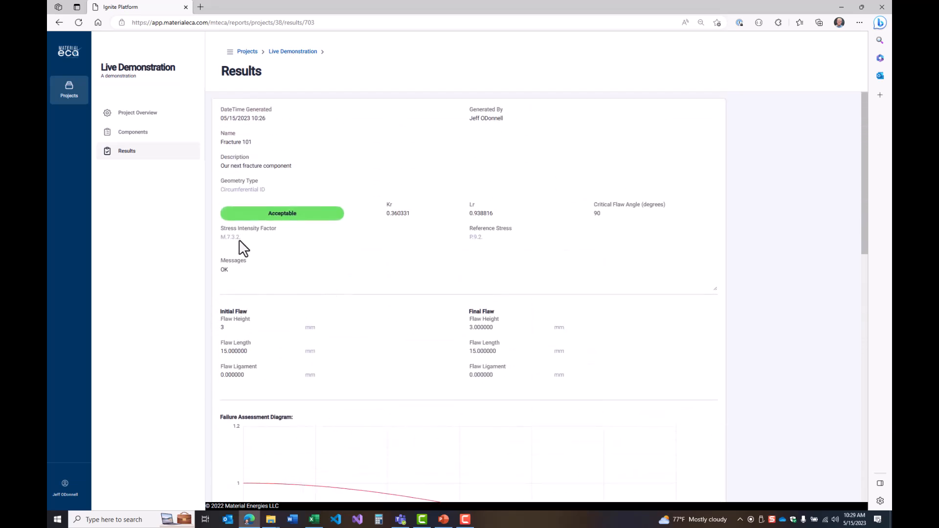
pyautogui.scroll(-6, 254, 248)
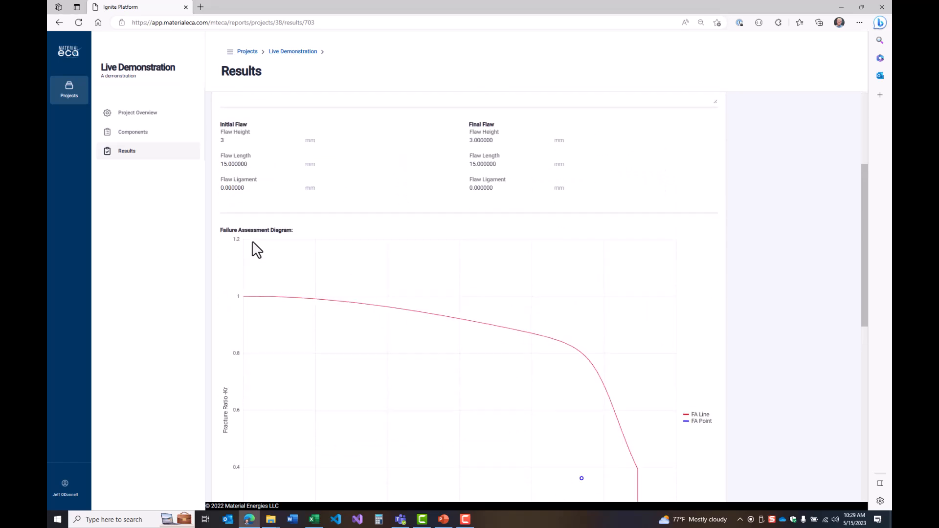
pyautogui.scroll(-7, 288, 267)
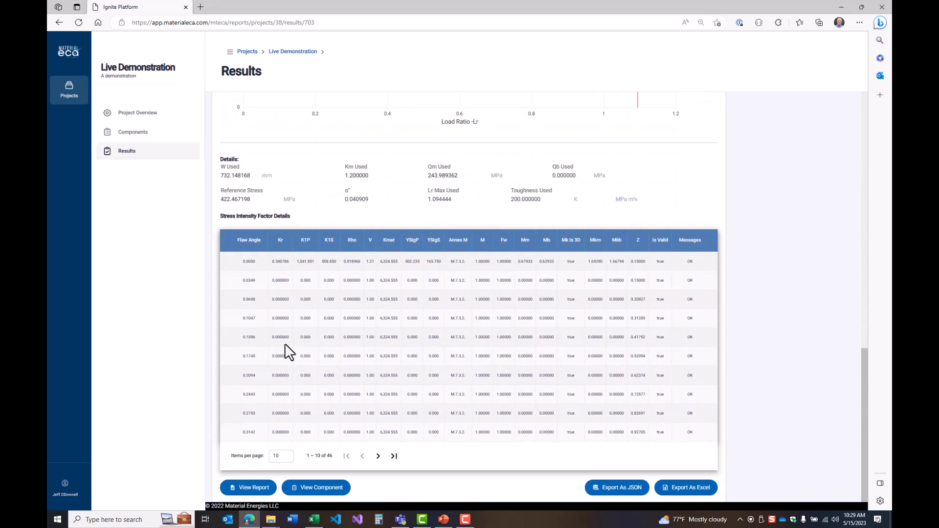
pyautogui.scroll(3, 287, 342)
pyautogui.scroll(-3, 283, 341)
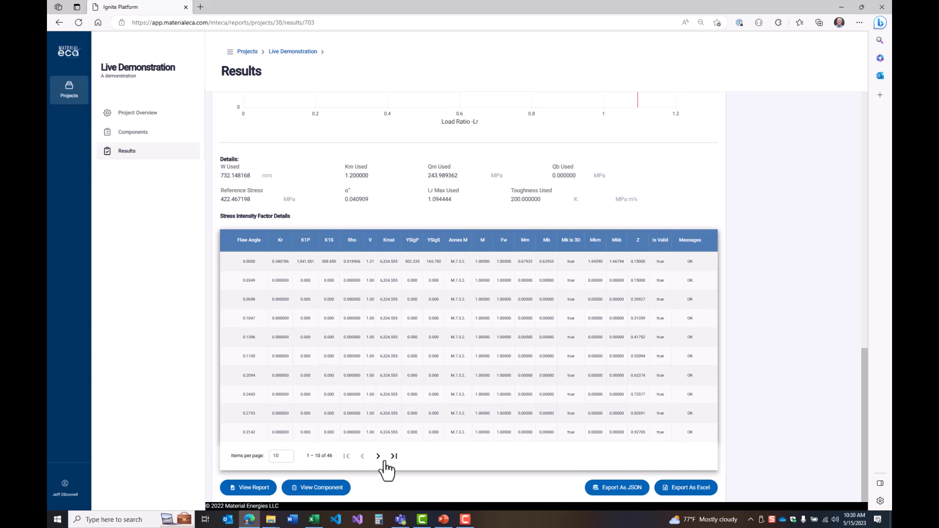
pyautogui.click(394, 456)
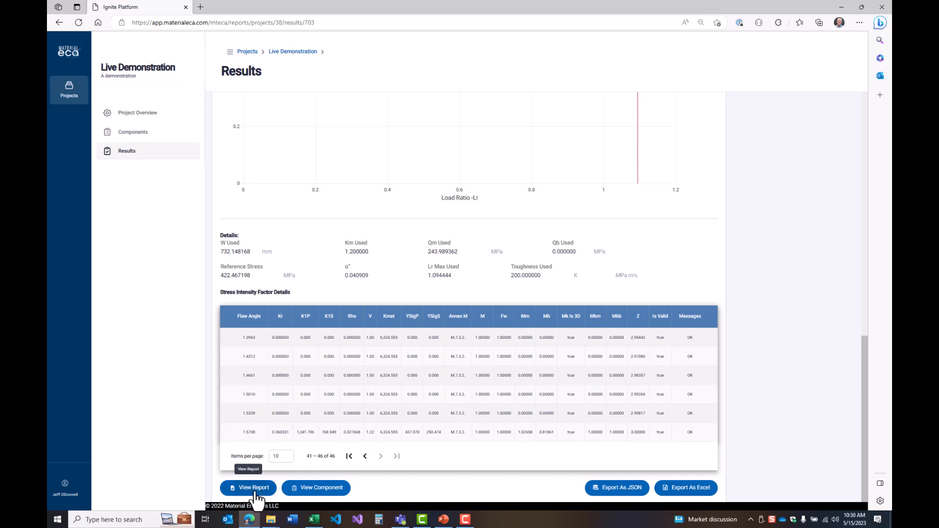
# Open the result's fracture report, examine its inputs, stress-strain data and failure assessment diagram, and return to the result
pyautogui.click(253, 488)
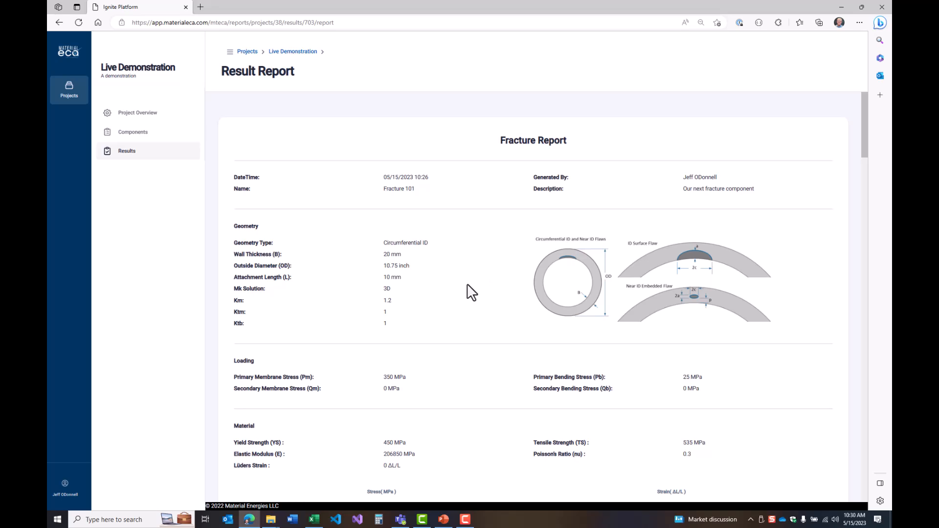
pyautogui.scroll(-20, 471, 292)
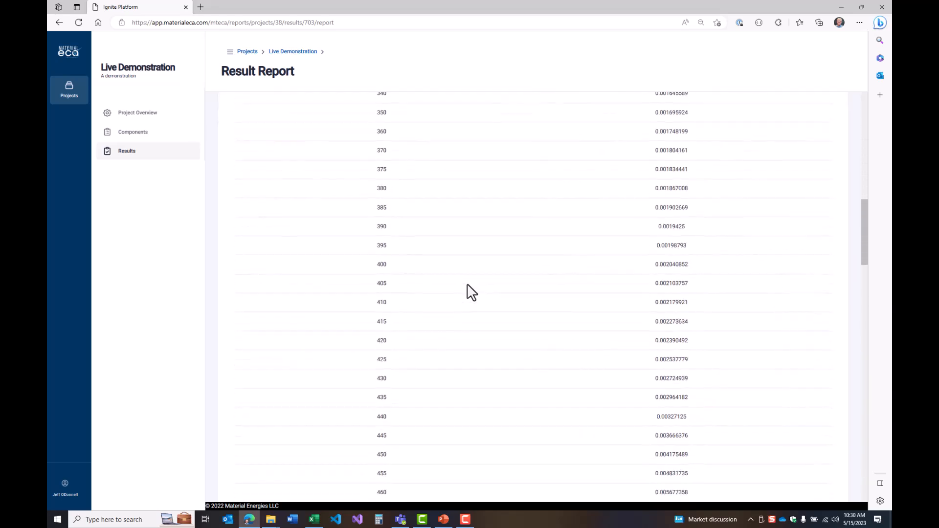
pyautogui.scroll(-20, 435, 413)
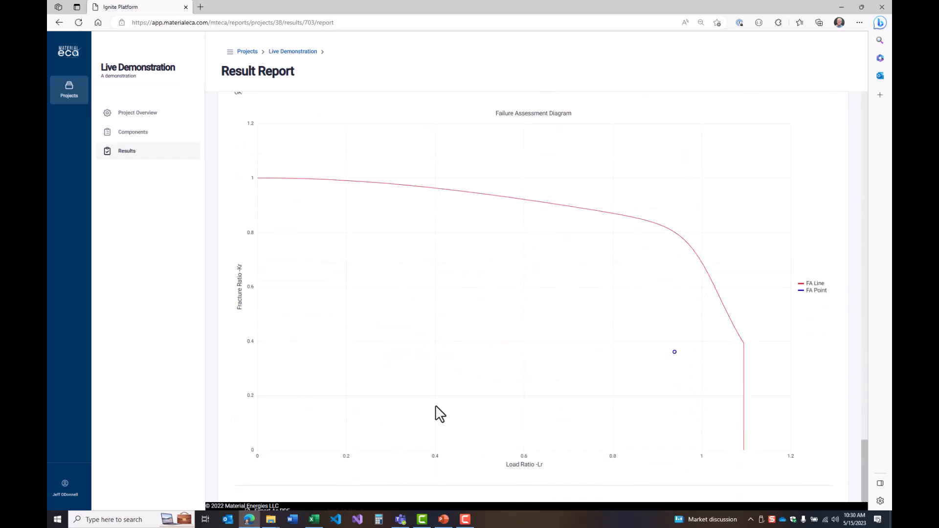
pyautogui.scroll(15, 426, 335)
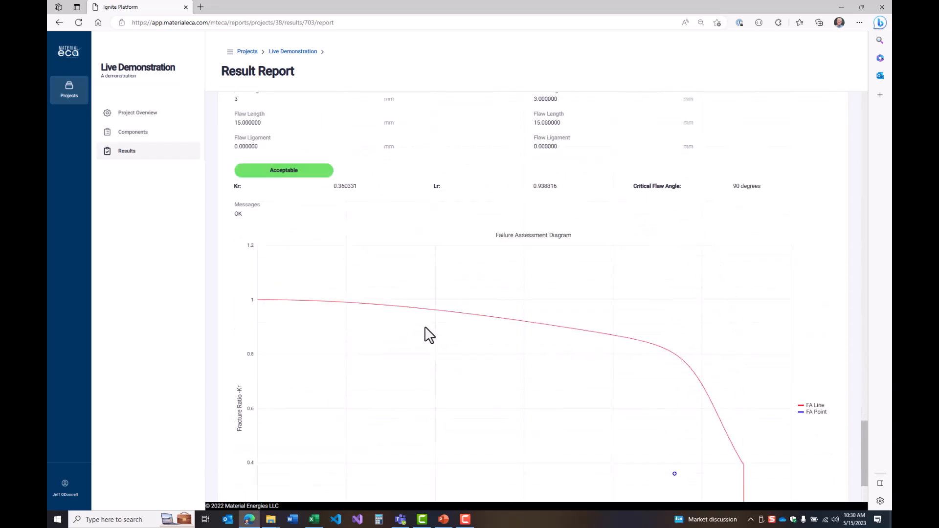
pyautogui.scroll(10, 427, 333)
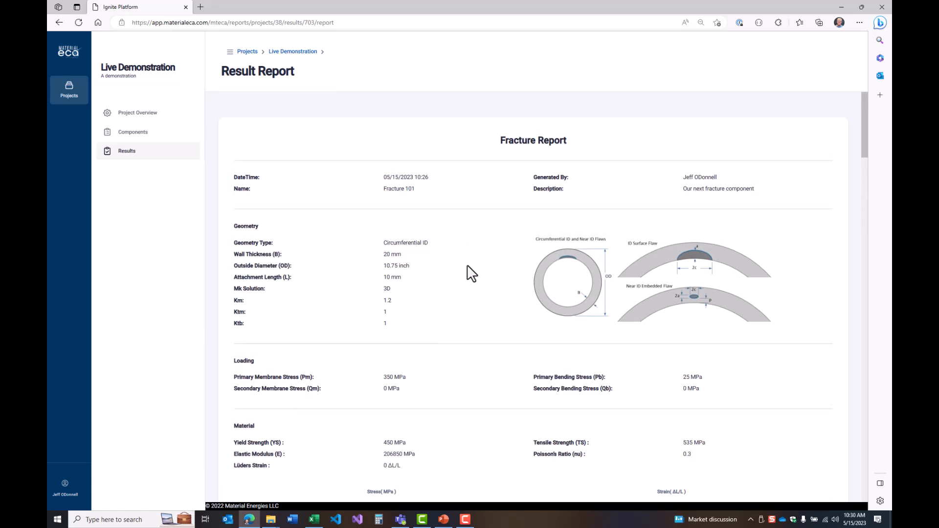
pyautogui.scroll(-20, 471, 274)
pyautogui.scroll(-10, 469, 273)
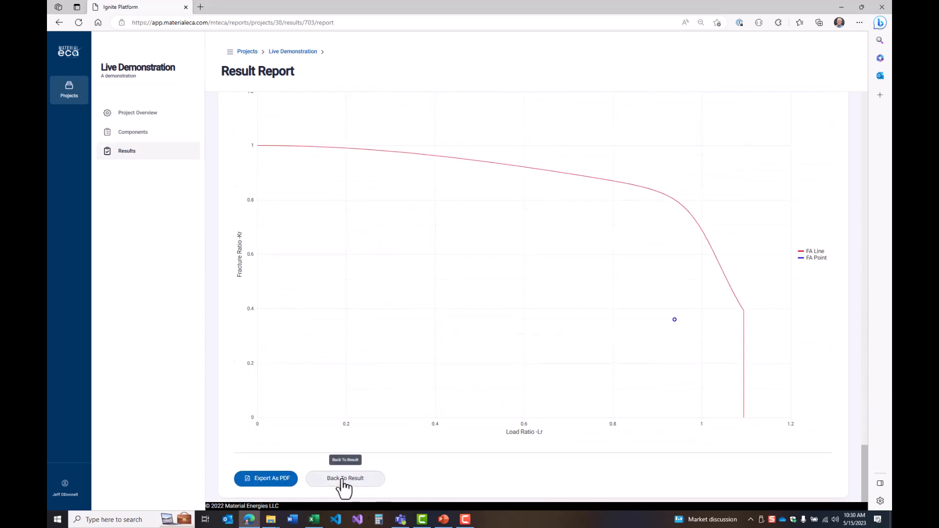
pyautogui.click(342, 479)
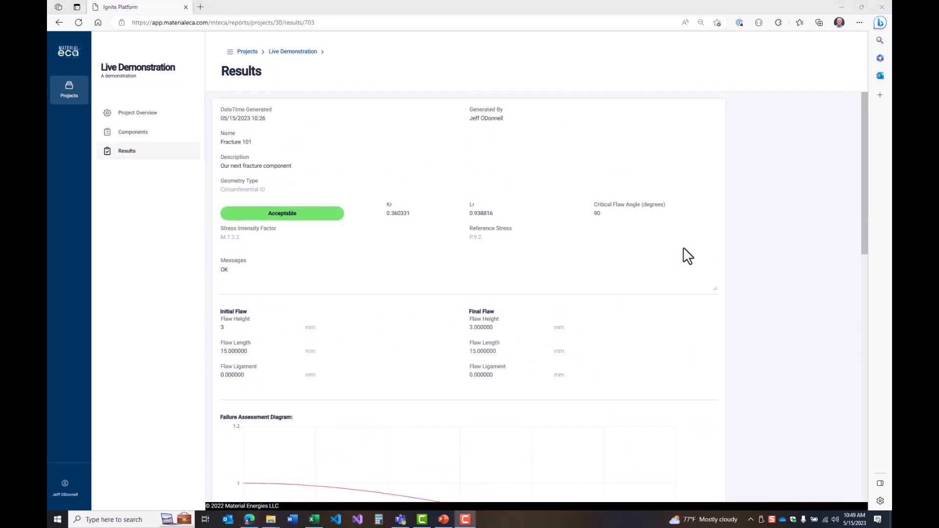
# Export the fracture result as an Excel workbook, open the downloaded file and enable editing
pyautogui.scroll(-12, 685, 250)
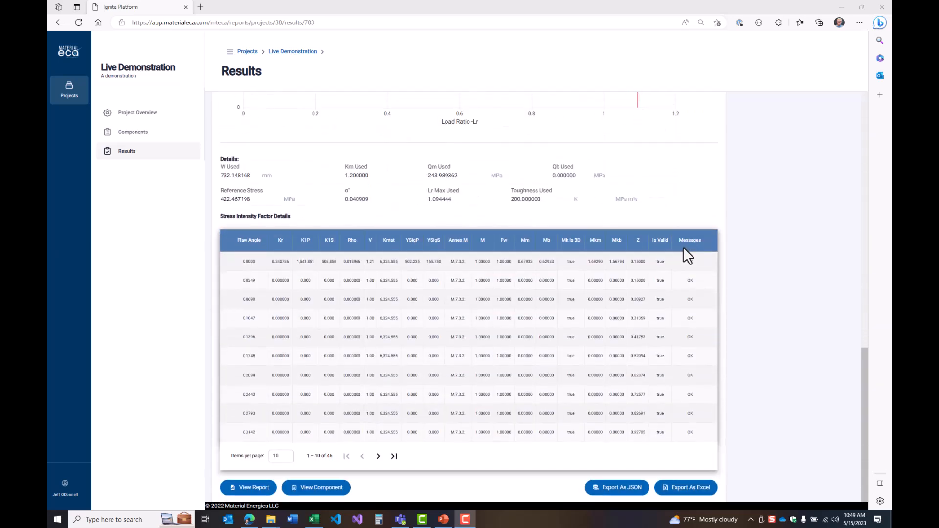
pyautogui.click(699, 490)
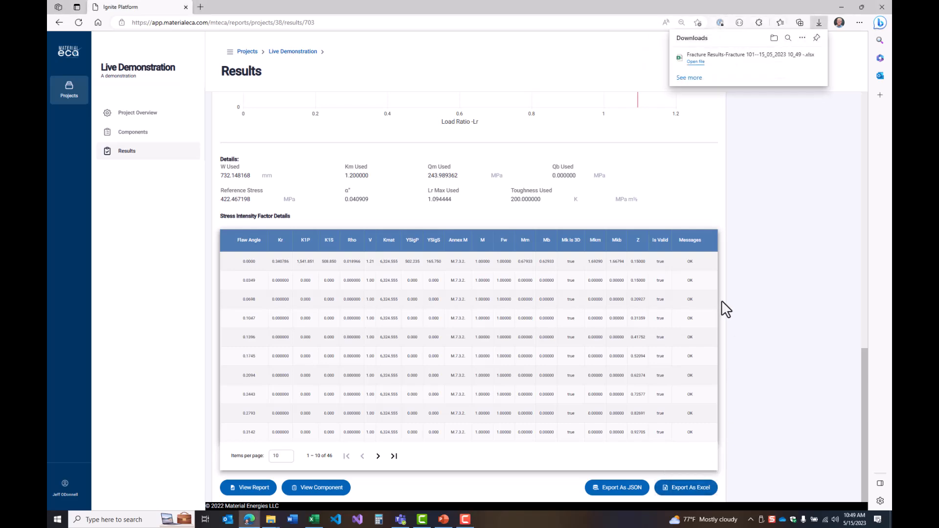
pyautogui.click(699, 59)
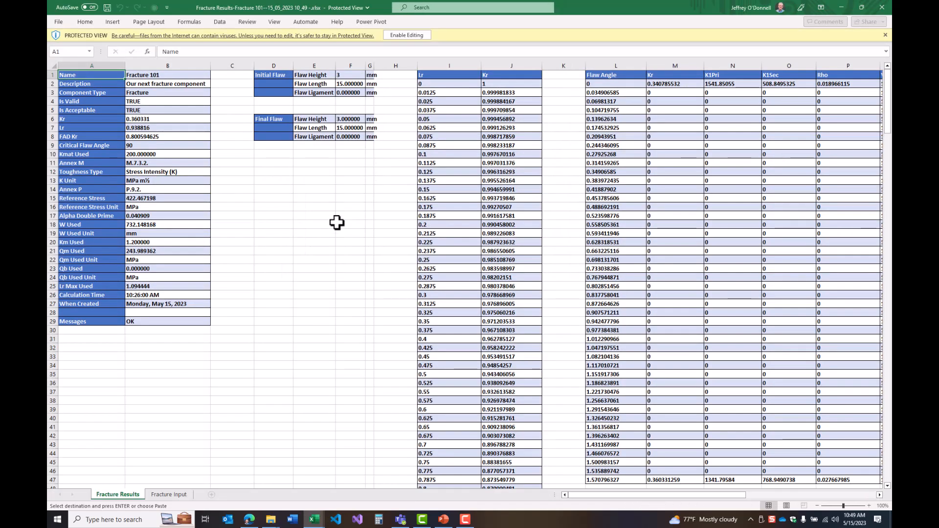
pyautogui.click(399, 36)
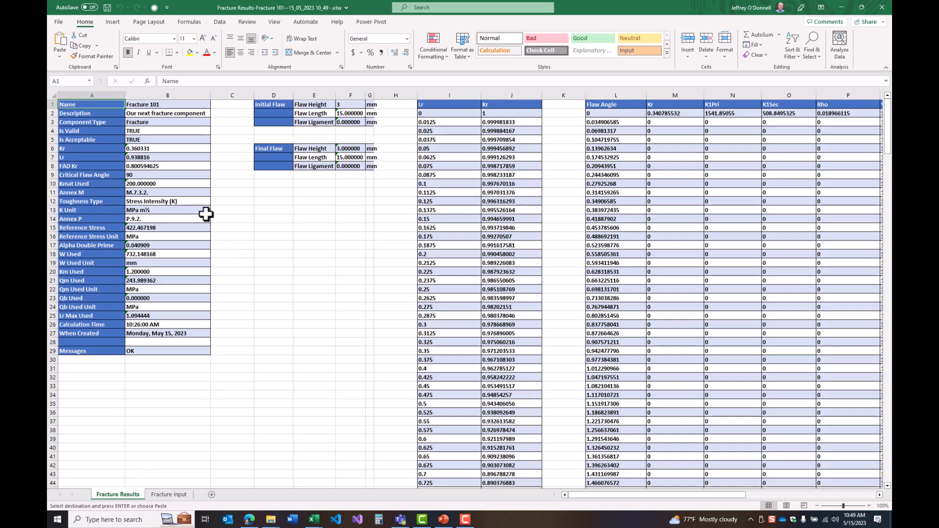
# Examine the Fracture Results sheet's component summary, initial and final flaw dimensions, Lr-Kr data and flaw angle table
pyautogui.moveTo(151, 105); pyautogui.dragTo(141, 350)
pyautogui.moveTo(314, 104); pyautogui.dragTo(348, 121)
pyautogui.hotkey('ctrl', 'v')
pyautogui.moveTo(310, 148); pyautogui.dragTo(348, 164)
pyautogui.hotkey('ctrl', 'v')
pyautogui.moveTo(446, 95); pyautogui.dragTo(500, 105)
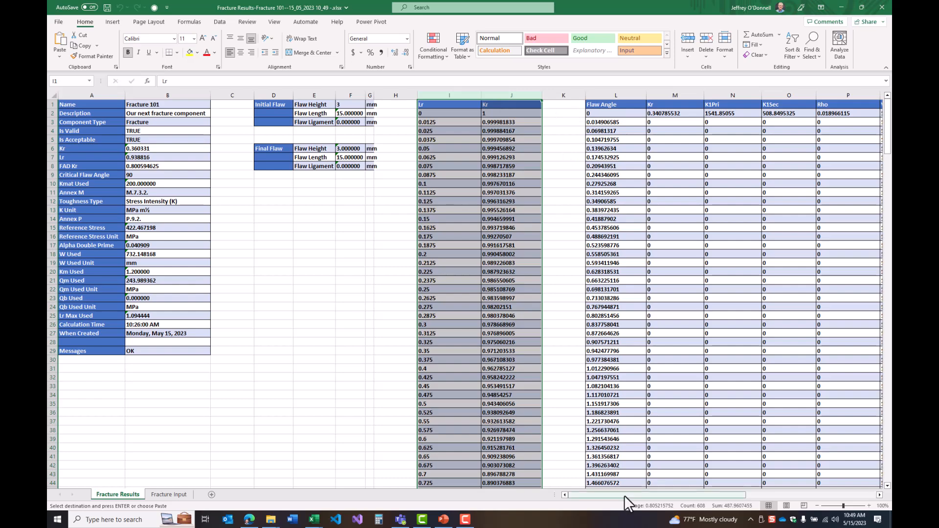
pyautogui.moveTo(626, 494); pyautogui.dragTo(384, 486)
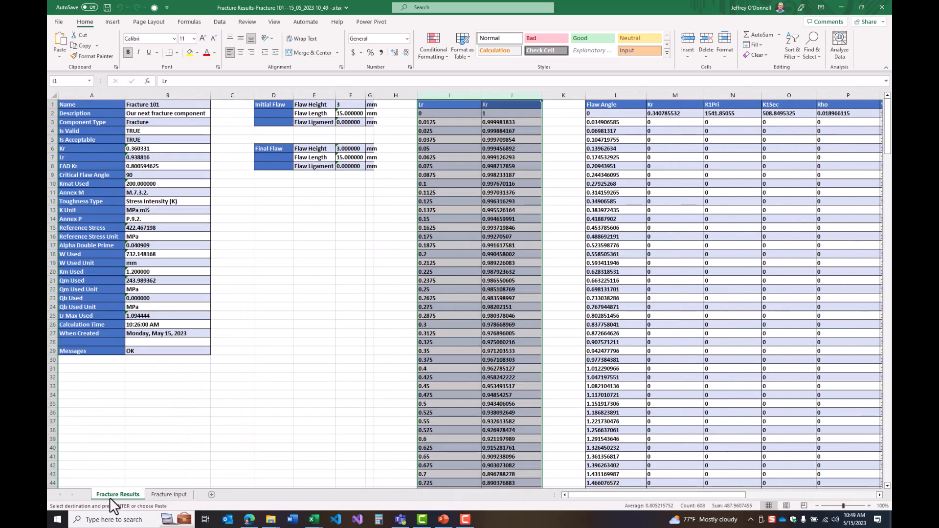
# Review the component inputs and stress-strain curve on the Fracture Input sheet, and return to the Fracture Results sheet
pyautogui.click(167, 495)
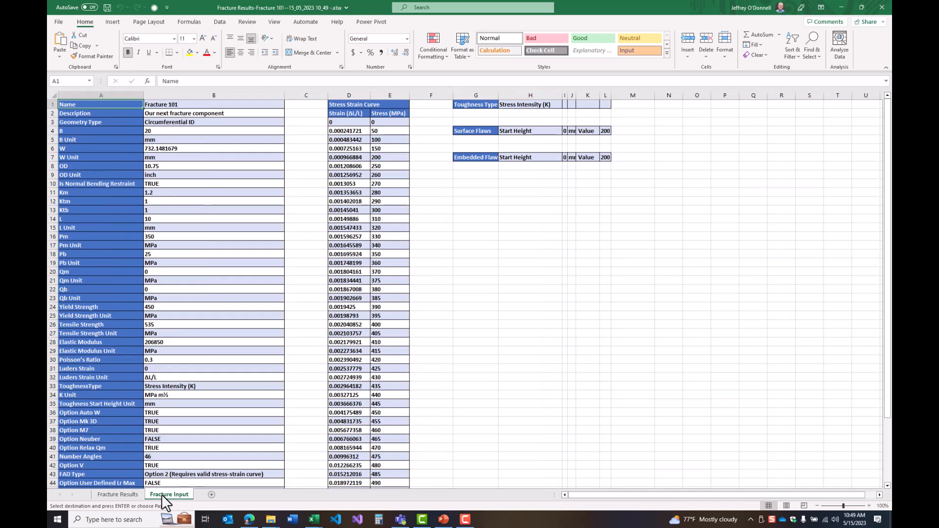
pyautogui.scroll(-5, 316, 312)
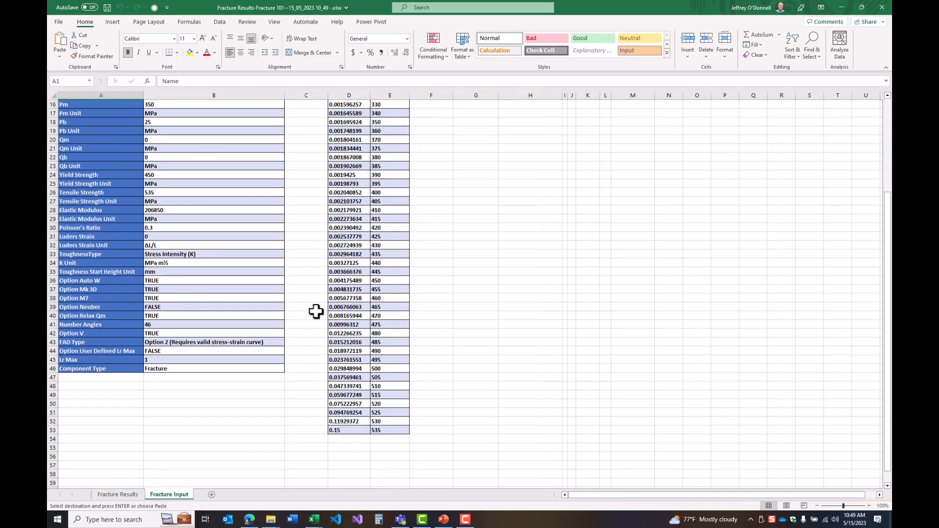
pyautogui.scroll(5, 316, 311)
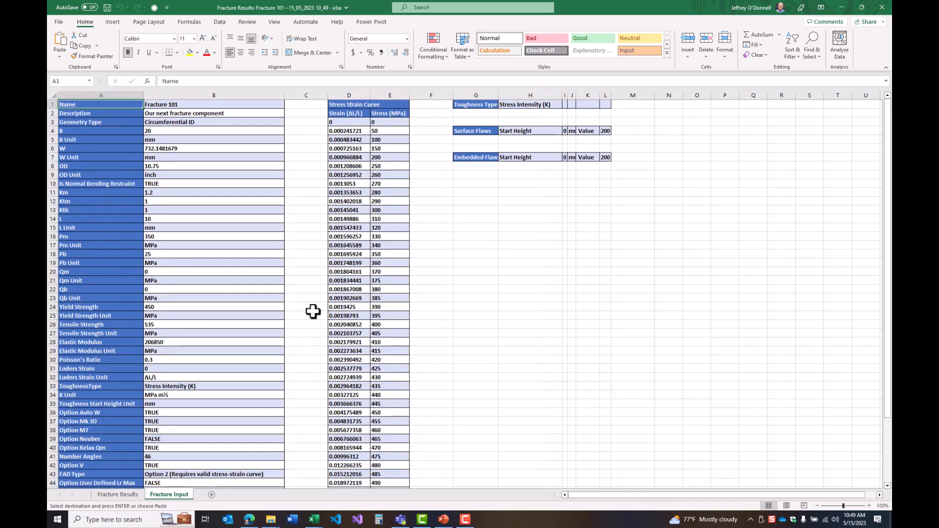
pyautogui.click(131, 496)
pyautogui.click(247, 430)
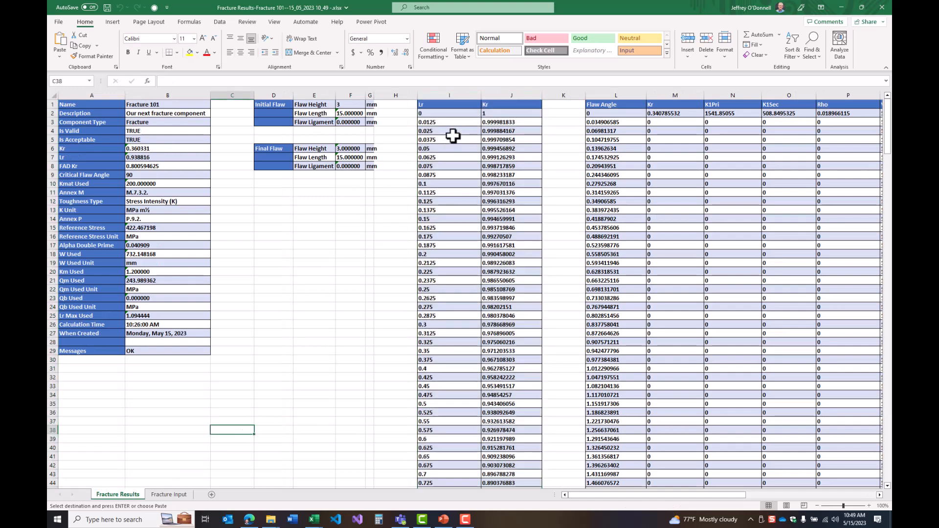
# Plot the Lr and Kr values in I2:J304 as a scatter chart with straight lines and markers, and delete its title
pyautogui.moveTo(449, 113); pyautogui.dragTo(506, 355)
pyautogui.scroll(-20, 505, 359)
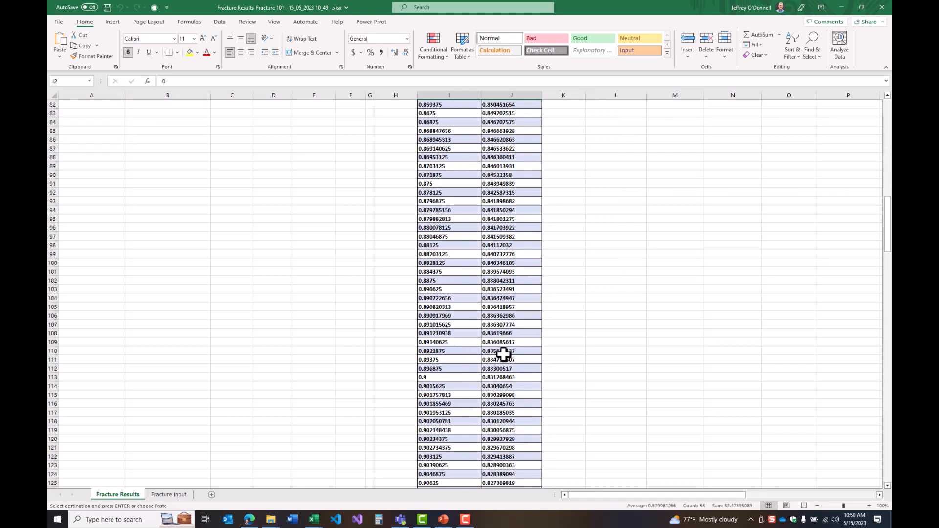
pyautogui.scroll(-20, 504, 353)
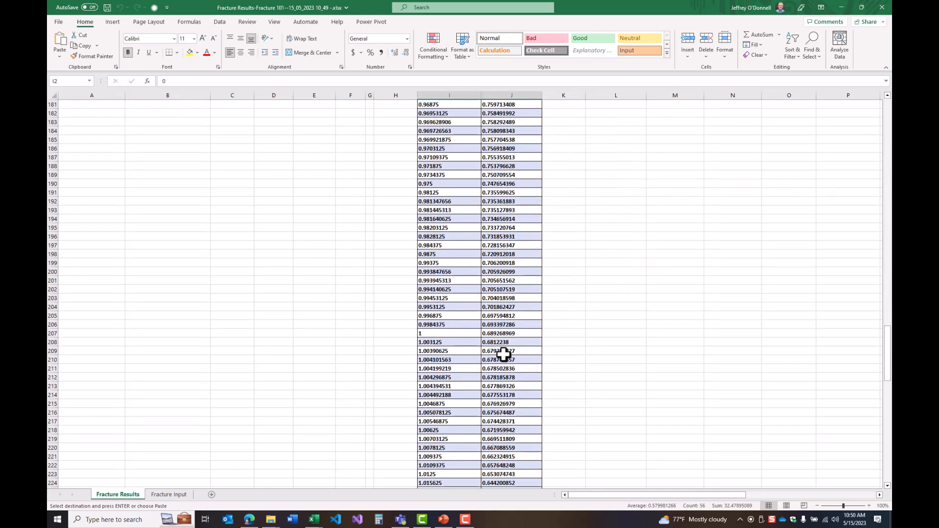
pyautogui.scroll(-20, 503, 361)
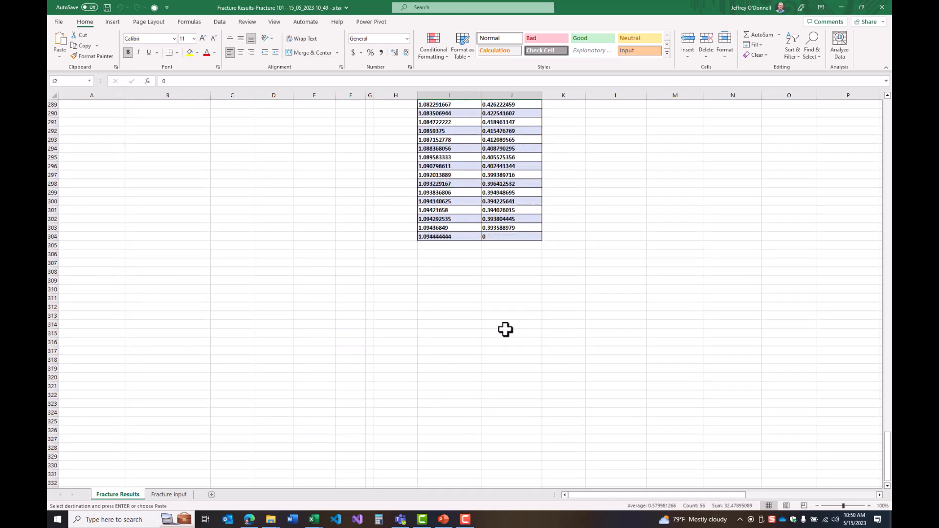
pyautogui.keyDown('shift'); pyautogui.click(502, 236); pyautogui.keyUp('shift')
pyautogui.scroll(9, 209, 300)
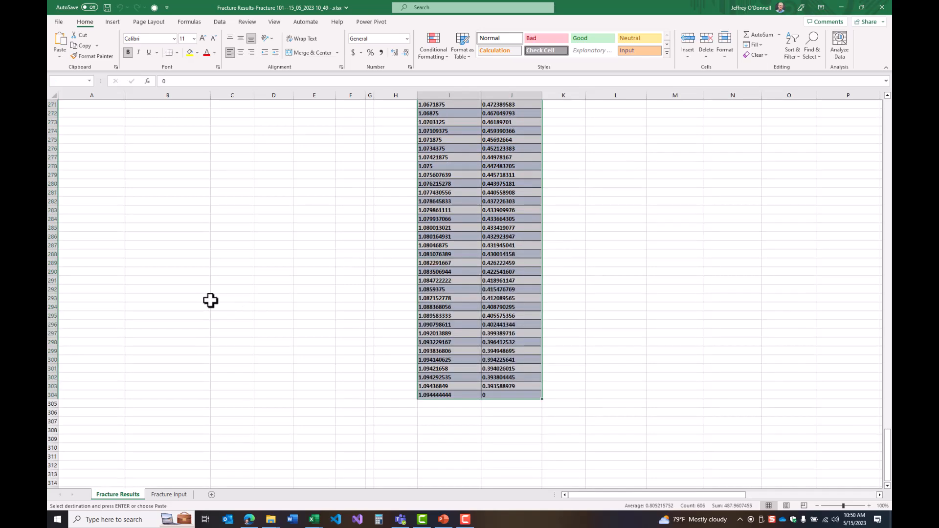
pyautogui.scroll(5, 144, 153)
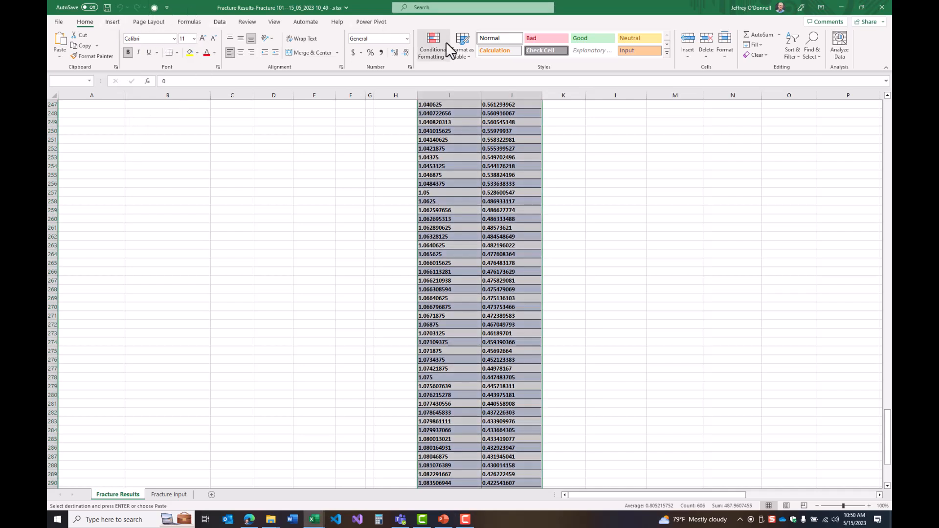
pyautogui.click(112, 22)
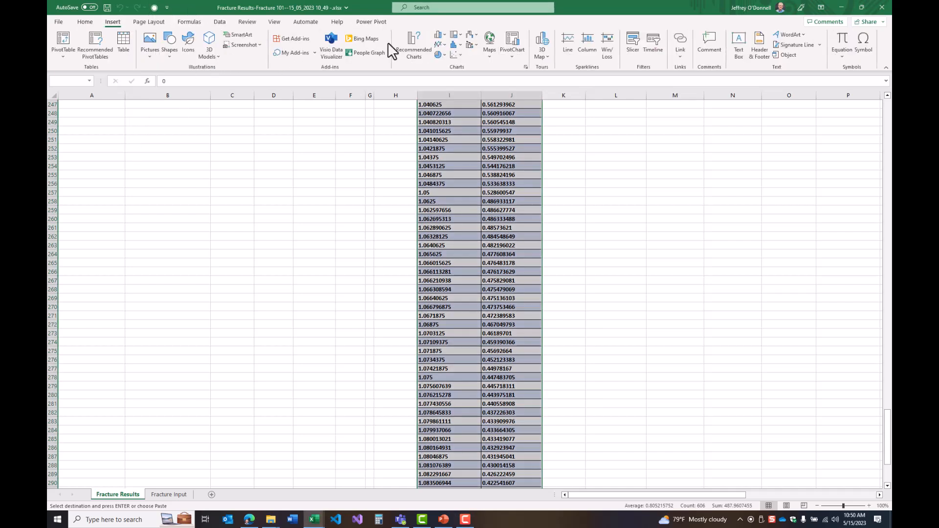
pyautogui.click(453, 54)
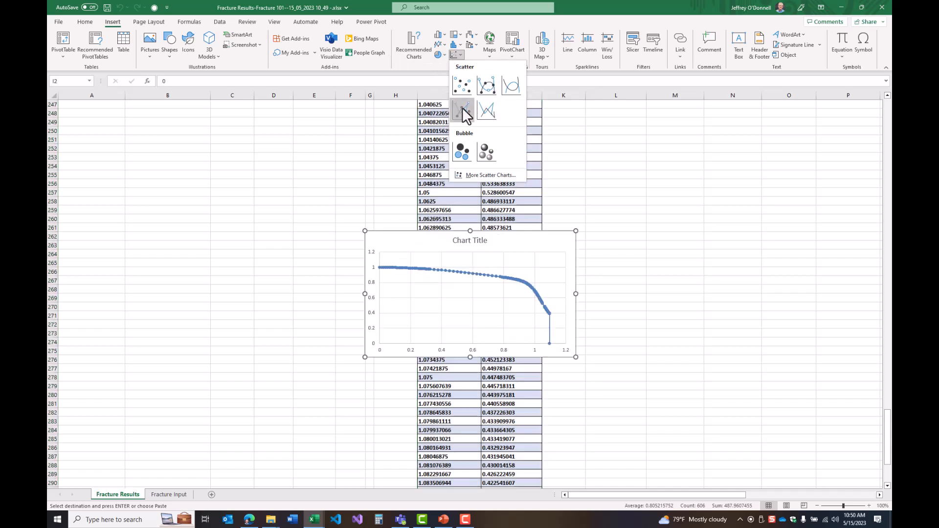
pyautogui.click(462, 109)
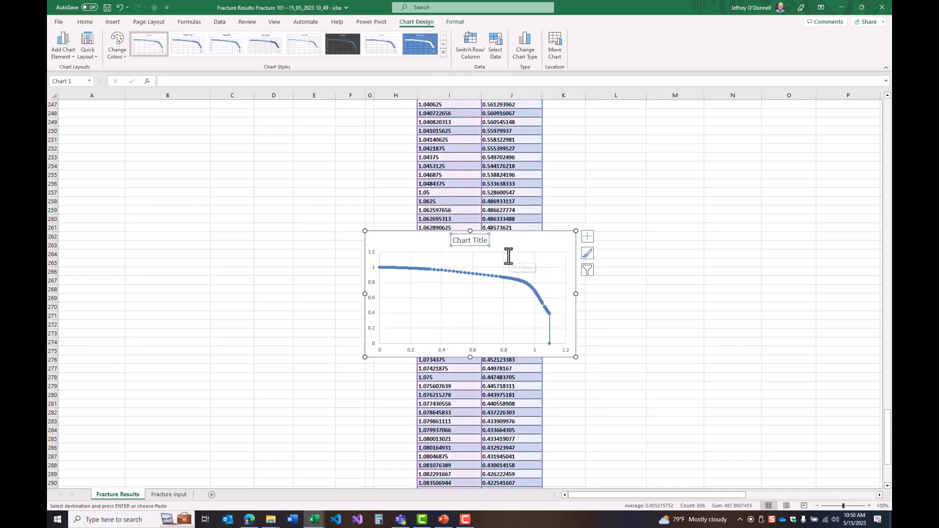
pyautogui.press('Delete')
# Move the scatter chart to a new chart sheet named FAD
pyautogui.rightClick(439, 316)
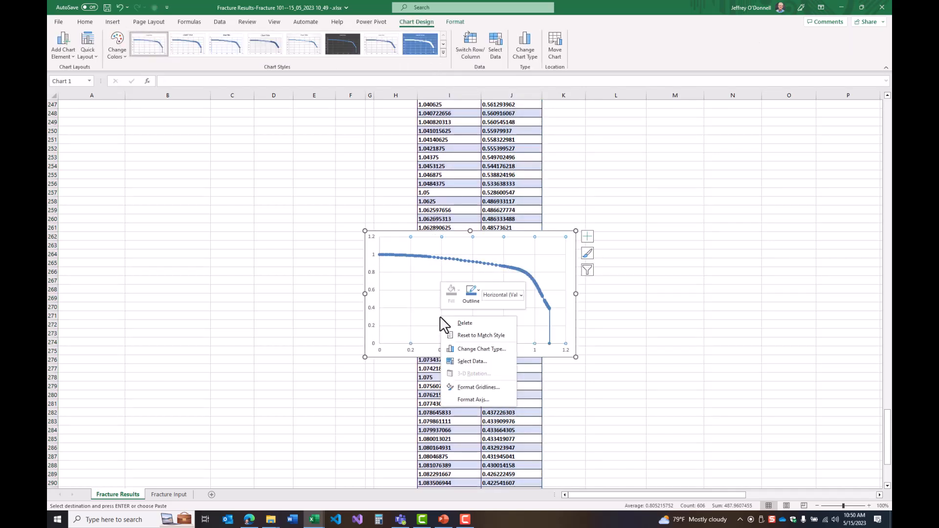
pyautogui.click(374, 357)
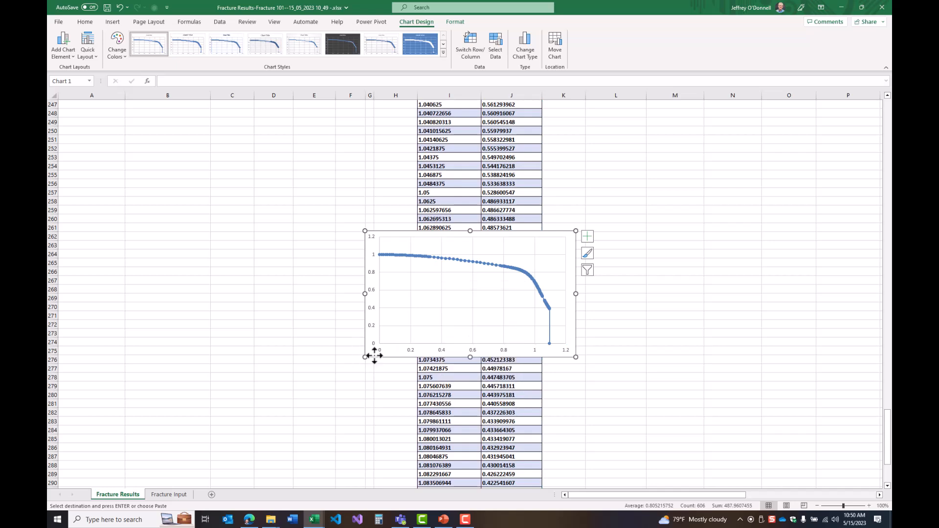
pyautogui.rightClick(374, 357)
pyautogui.click(417, 233)
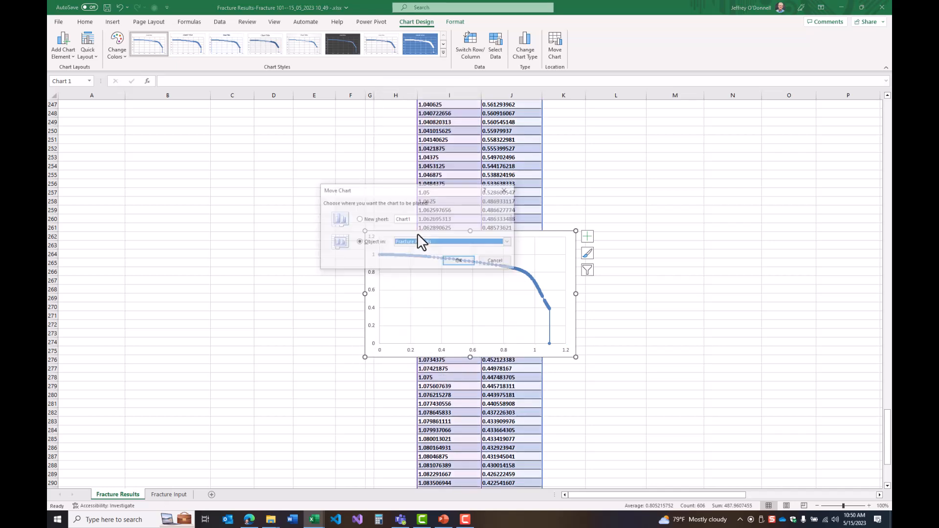
pyautogui.click(384, 222)
pyautogui.write('FAD')
pyautogui.press('Return')
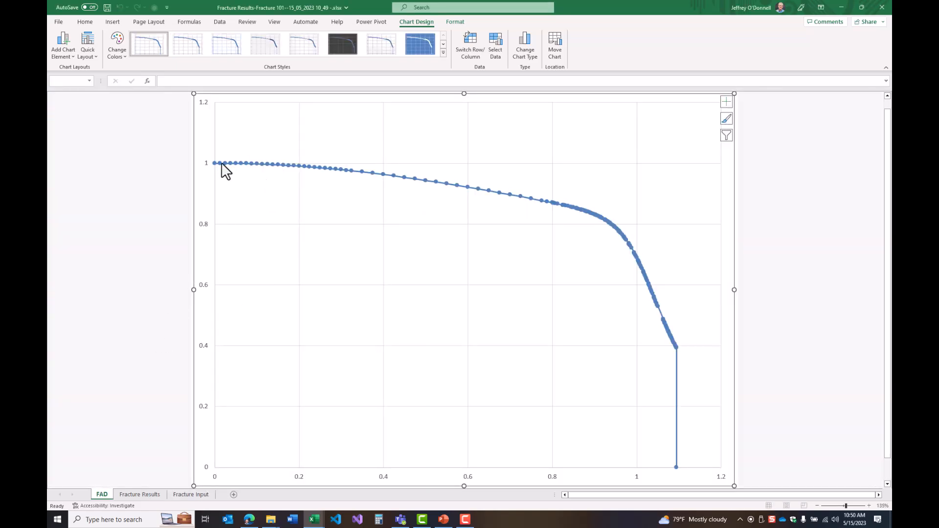
# Add a primary horizontal axis title reading "Load Ratio (Lr)" to the FAD chart
pyautogui.click(63, 45)
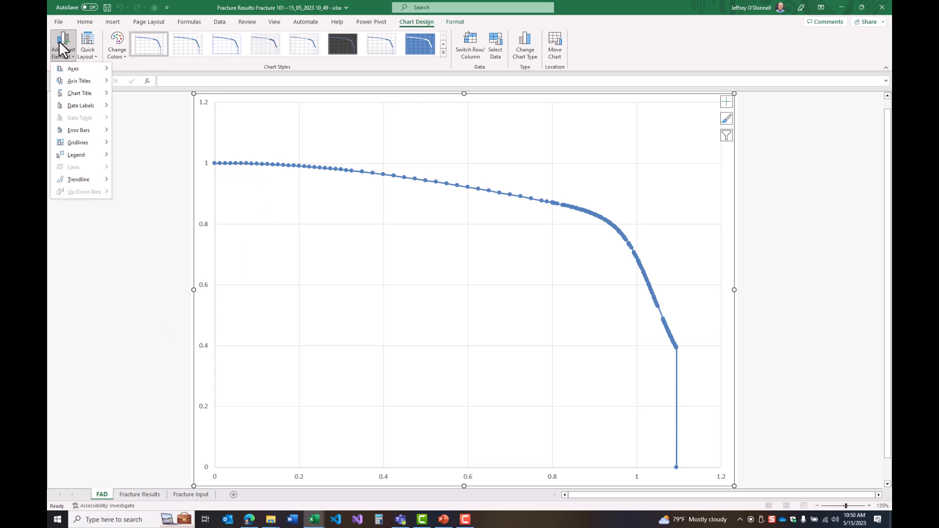
pyautogui.moveTo(66, 80)
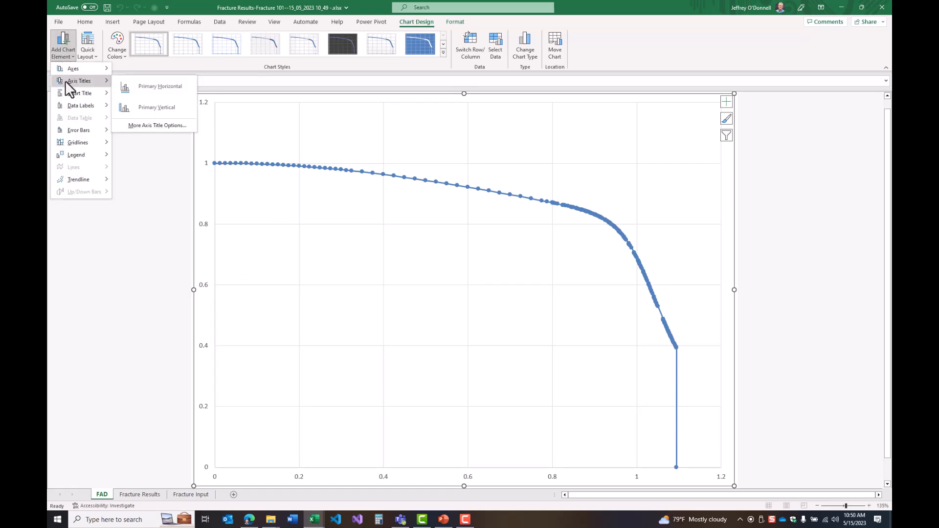
pyautogui.click(156, 88)
pyautogui.write('Load Ratio (Lr')
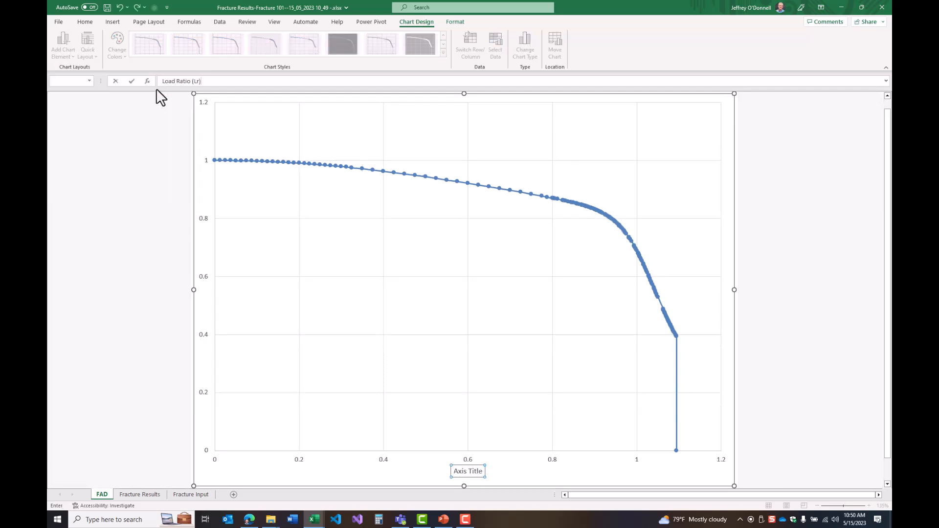
pyautogui.write(')')
pyautogui.press('Return')
# Add a primary vertical axis title reading "Fracture Ratio (Kr)" to the FAD chart
pyautogui.click(63, 46)
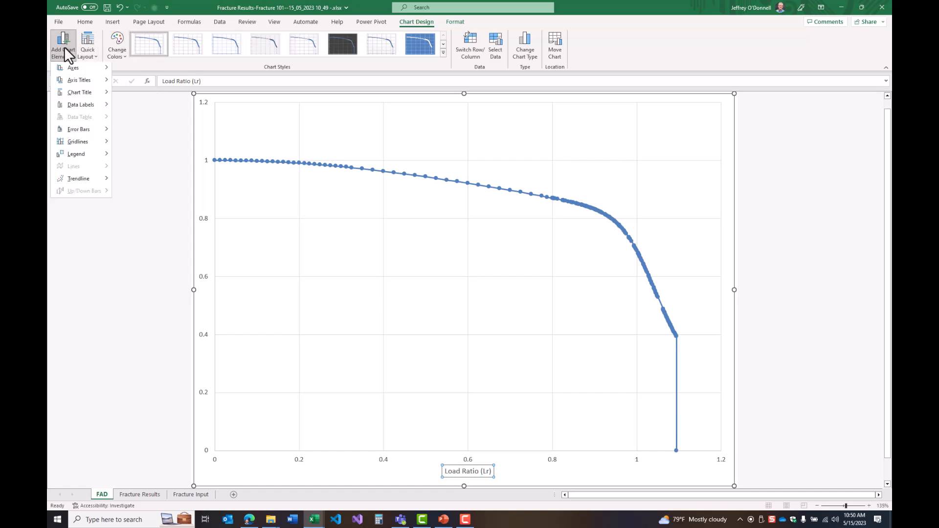
pyautogui.moveTo(79, 81)
pyautogui.click(149, 107)
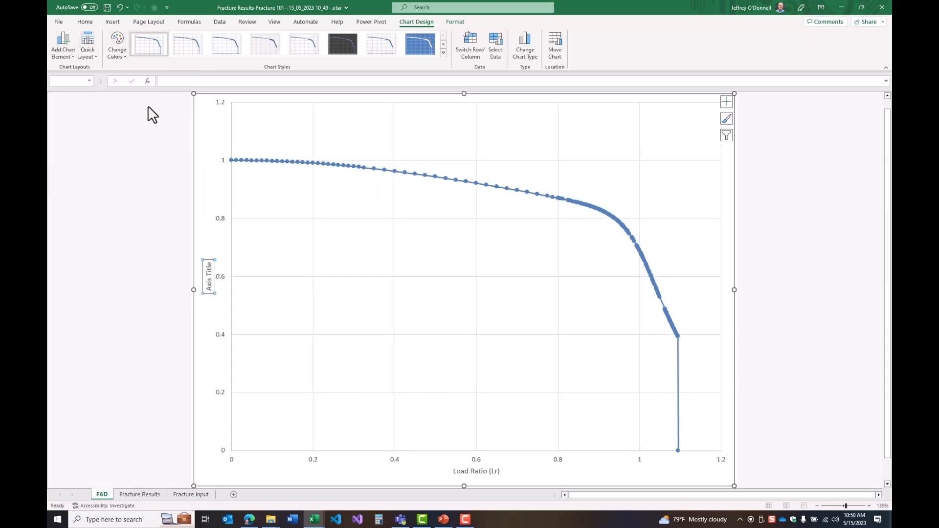
pyautogui.write('Frac')
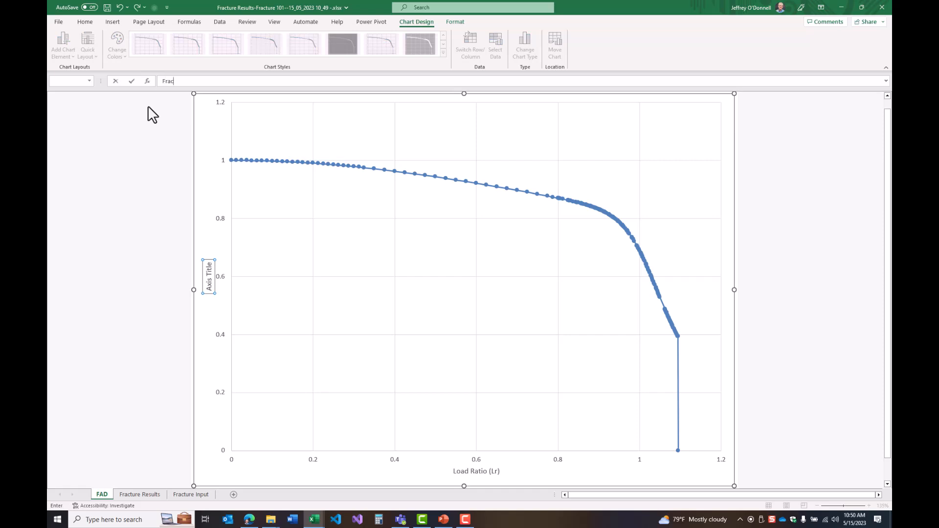
pyautogui.write('ture Ratio (Kr)')
pyautogui.press('Return')
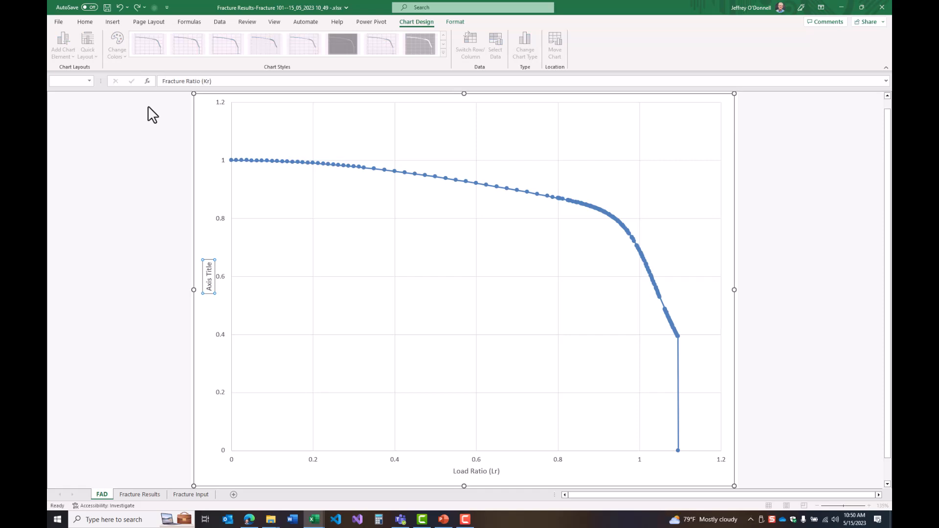
pyautogui.click(120, 306)
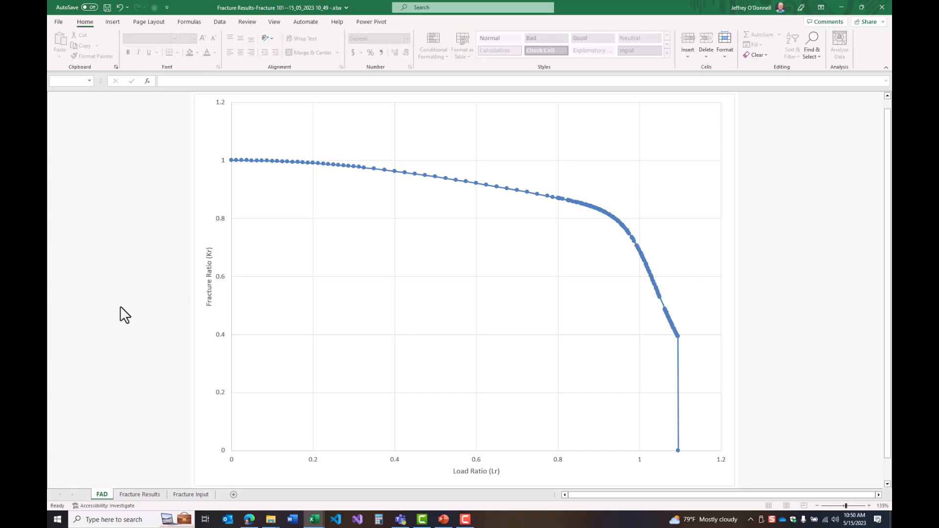
# Rename the chart's existing data series as "Failure Assessment Line"
pyautogui.rightClick(424, 312)
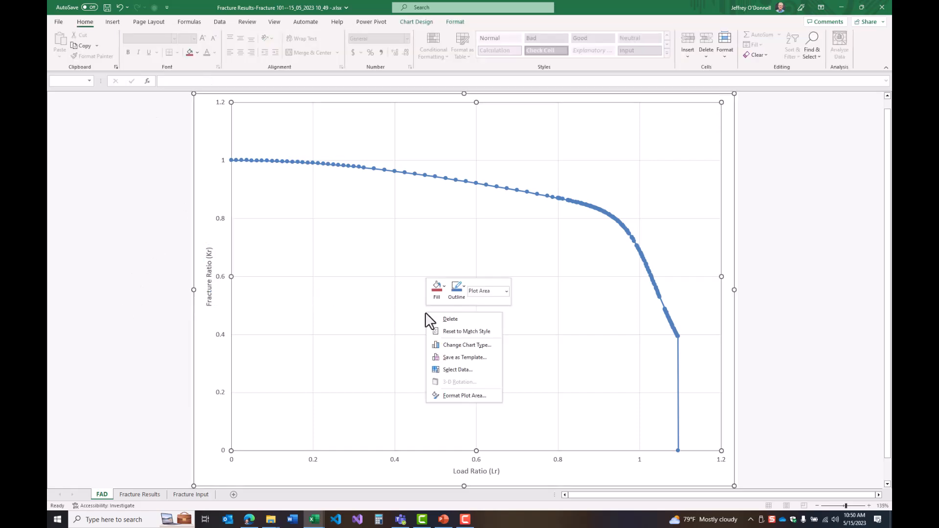
pyautogui.click(456, 370)
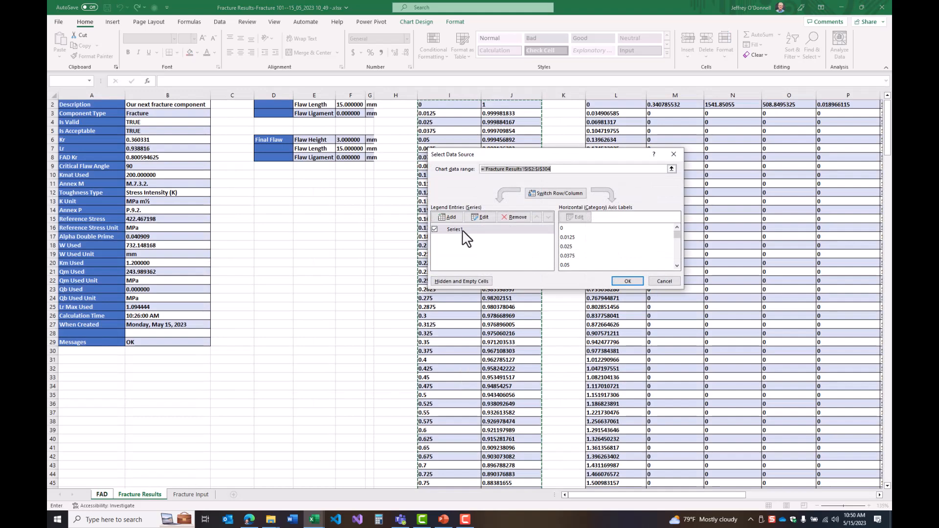
pyautogui.click(484, 217)
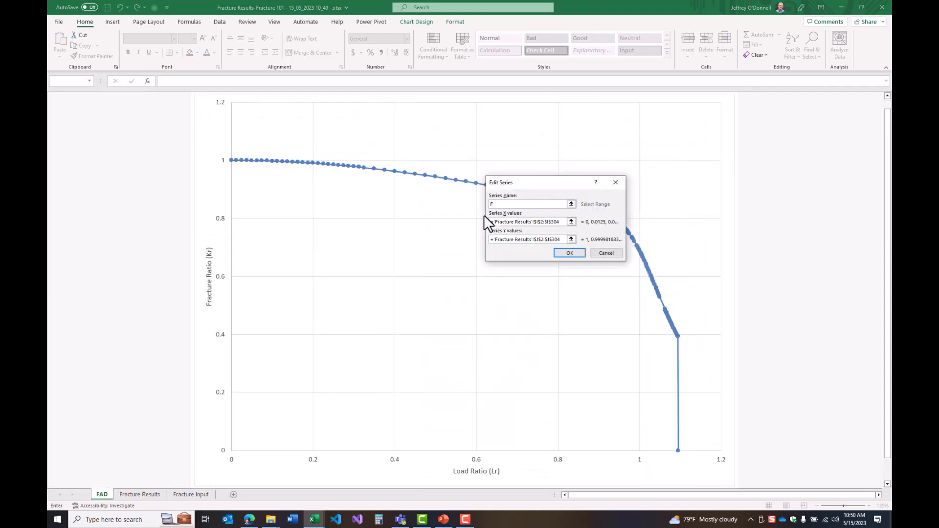
pyautogui.write('Failure Assessment Line')
pyautogui.click(567, 253)
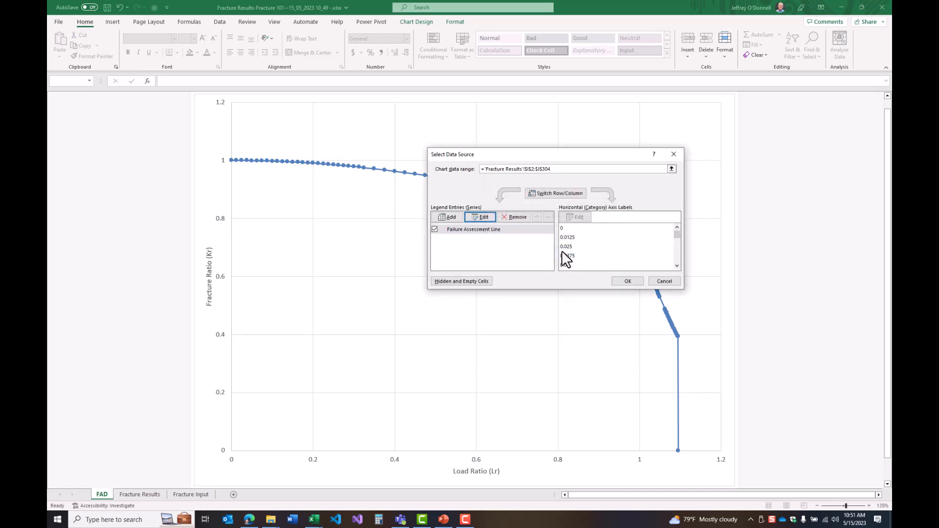
# Add a series named "Assessment Point" with its X value from Fracture Results cell B7 (Lr) and Y value from B6 (Kr)
pyautogui.click(446, 218)
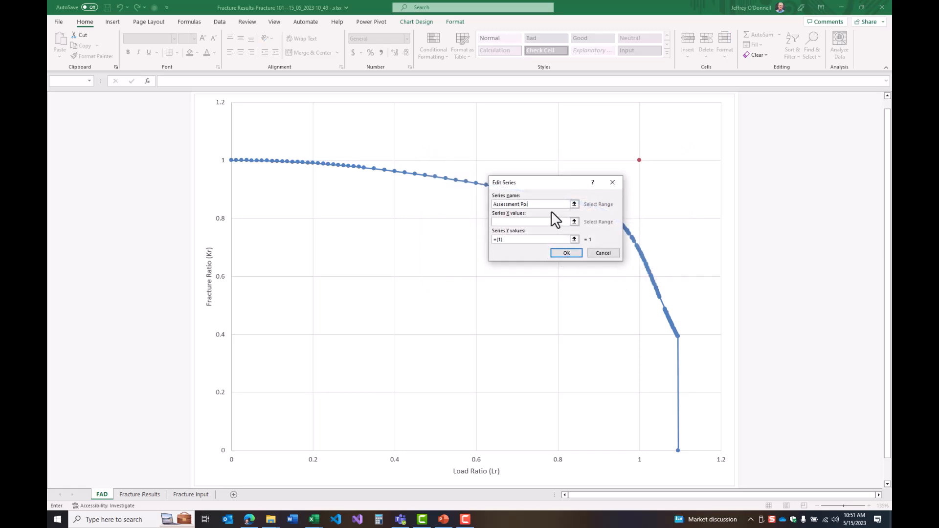
pyautogui.click(574, 221)
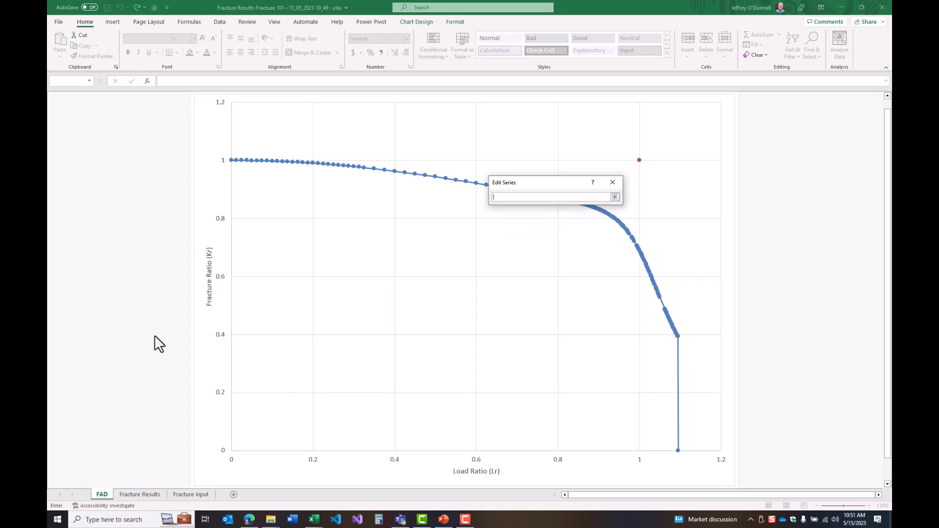
pyautogui.click(139, 494)
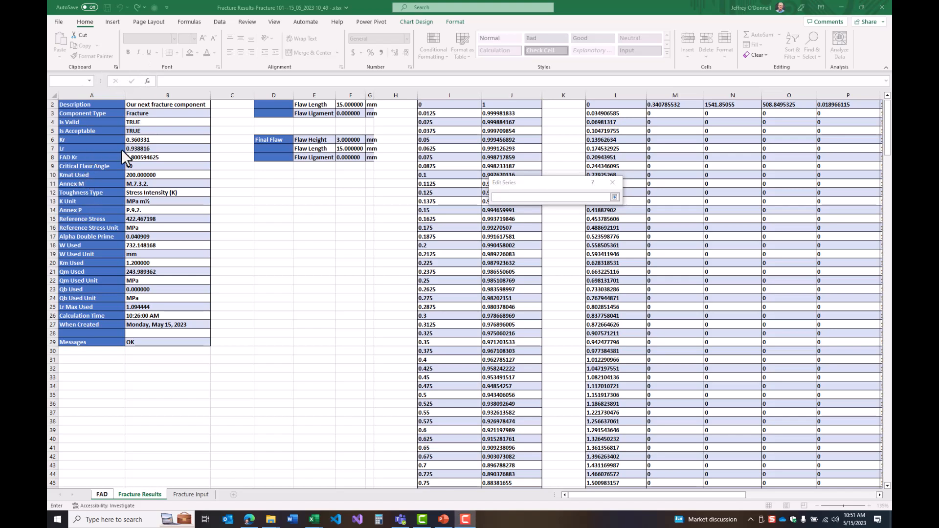
pyautogui.click(135, 148)
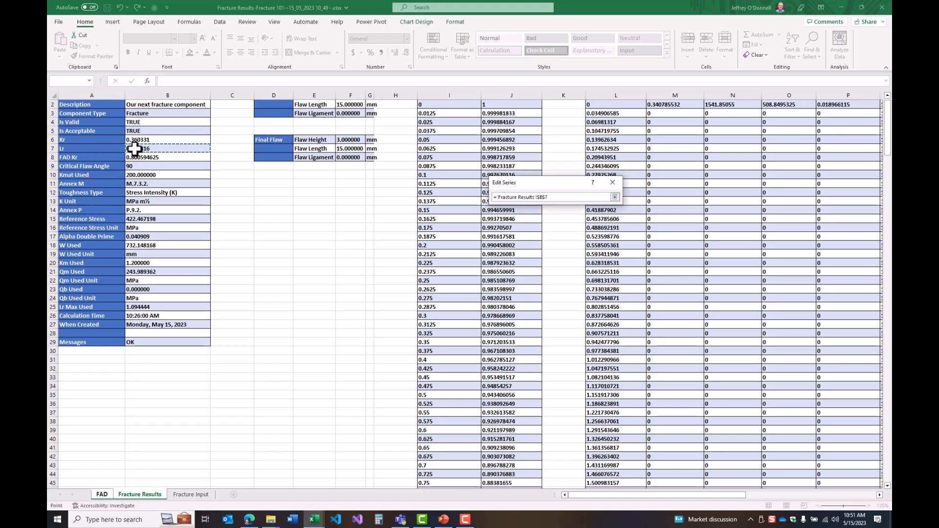
pyautogui.click(615, 197)
pyautogui.click(574, 246)
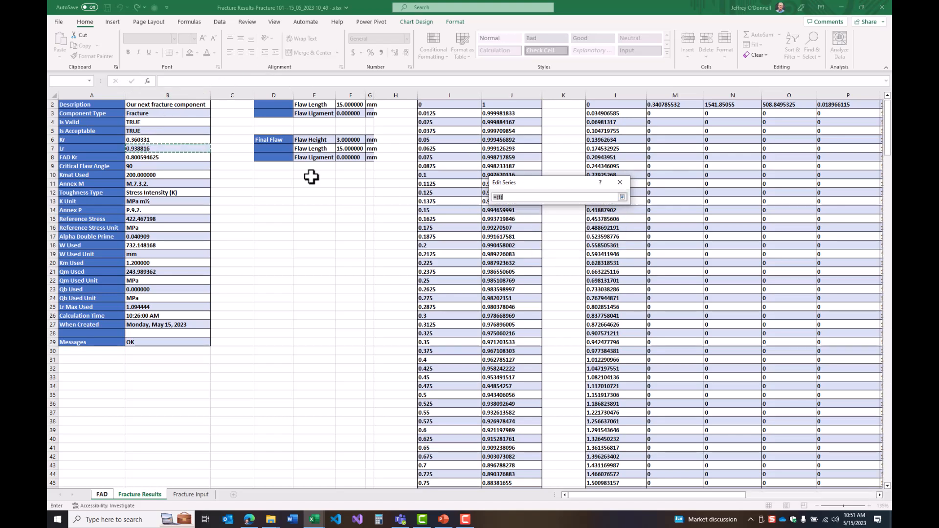
pyautogui.click(147, 139)
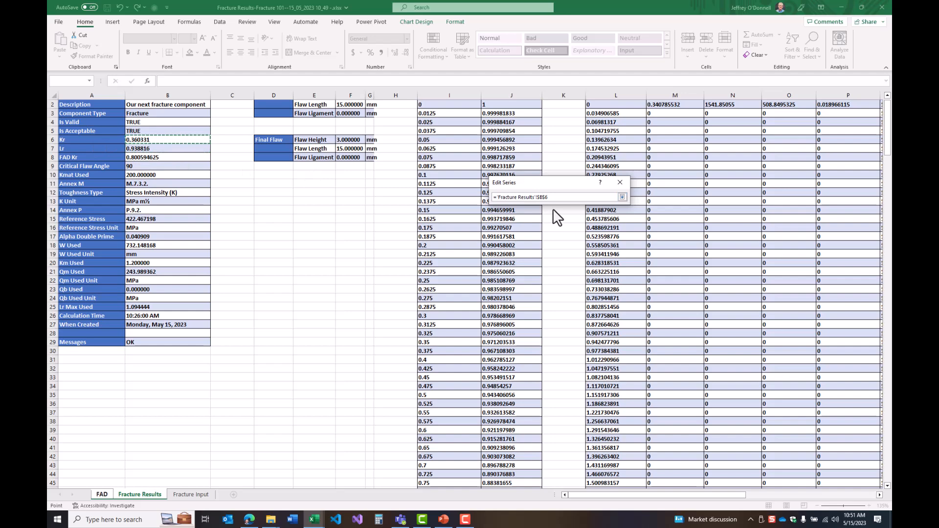
pyautogui.click(622, 197)
pyautogui.click(574, 253)
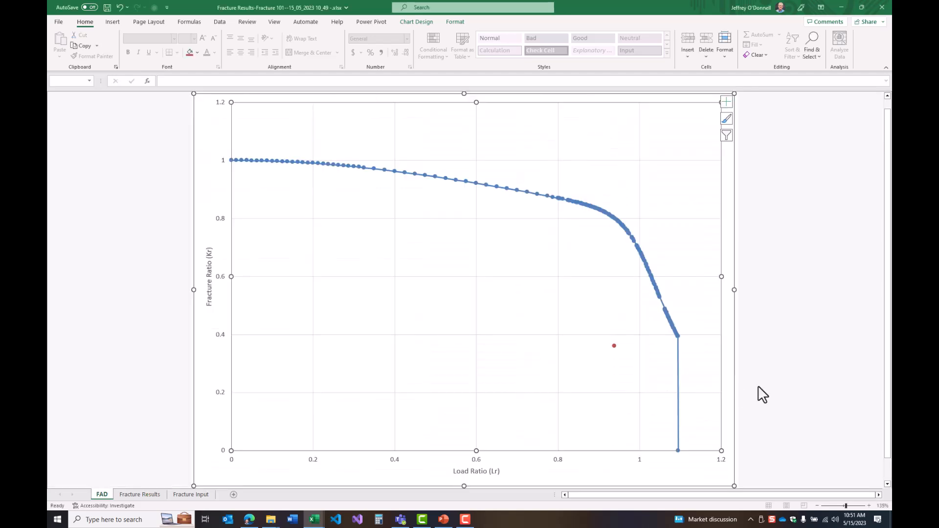
pyautogui.click(151, 407)
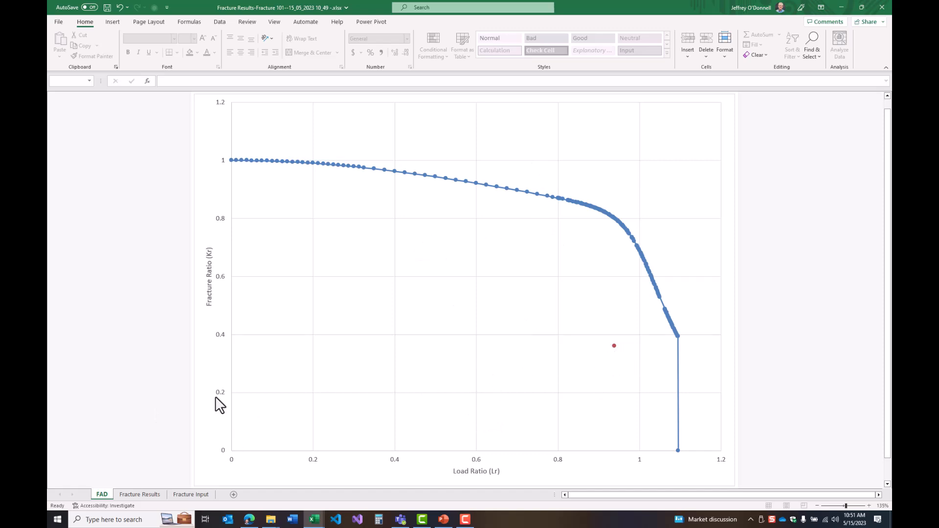
# Switch to the browser's Material ECA results page and open the Fracture 101 component from it
pyautogui.hotkey('alt', 'Tab')
pyautogui.hotkey('alt', 'Tab')
pyautogui.hotkey('alt', 'Tab')
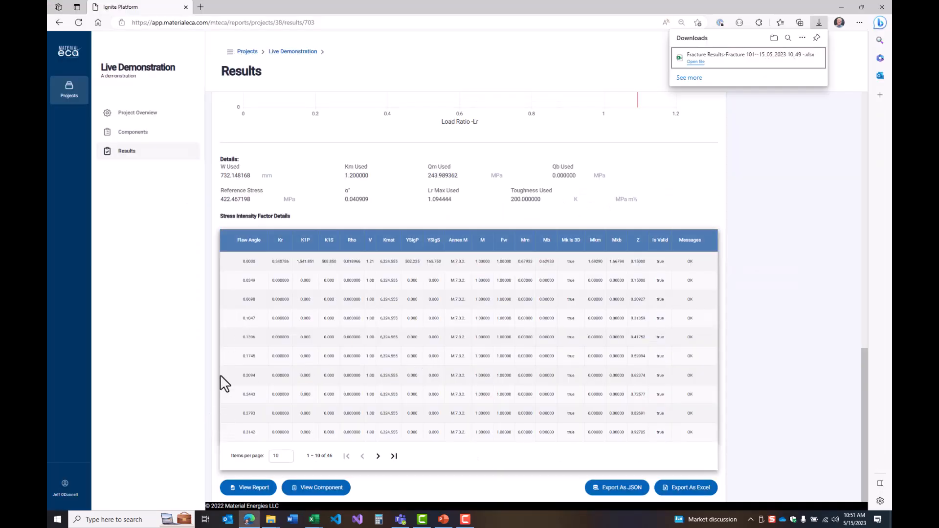
pyautogui.scroll(8, 308, 306)
pyautogui.scroll(-8, 308, 310)
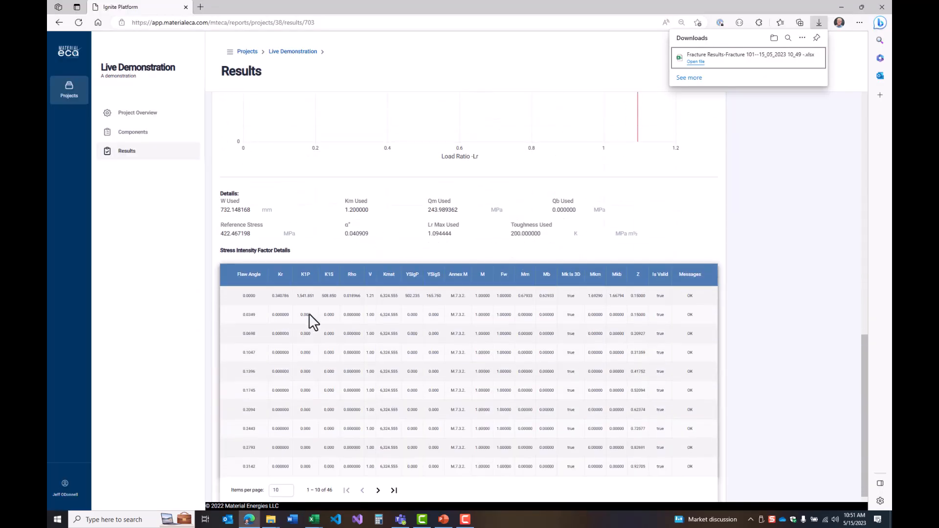
pyautogui.click(323, 490)
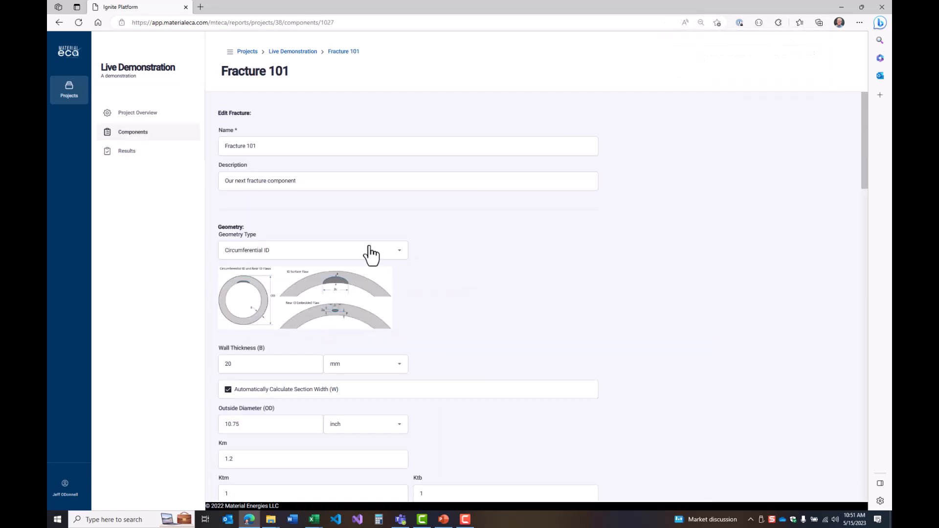
# Run the solver on the Fracture 101 component at High Resolution
pyautogui.scroll(-20, 649, 331)
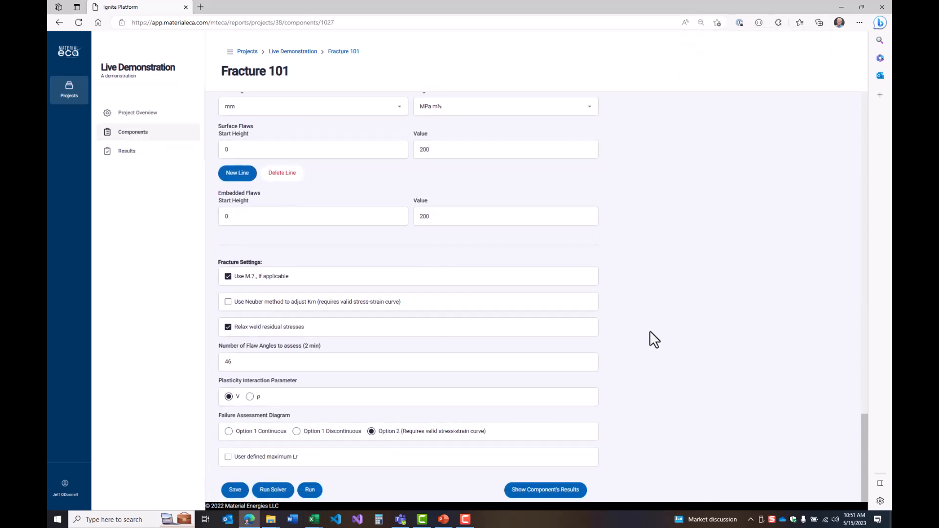
pyautogui.click(273, 490)
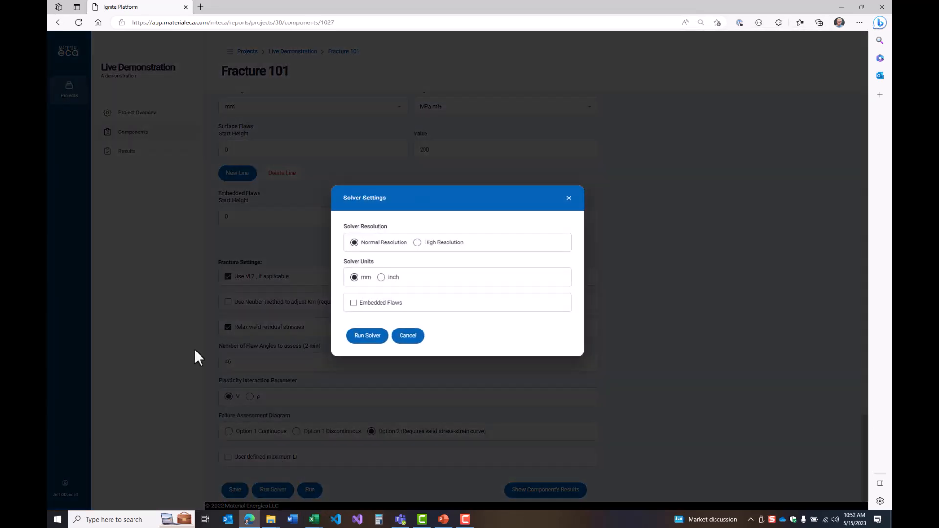
pyautogui.click(444, 244)
pyautogui.click(370, 338)
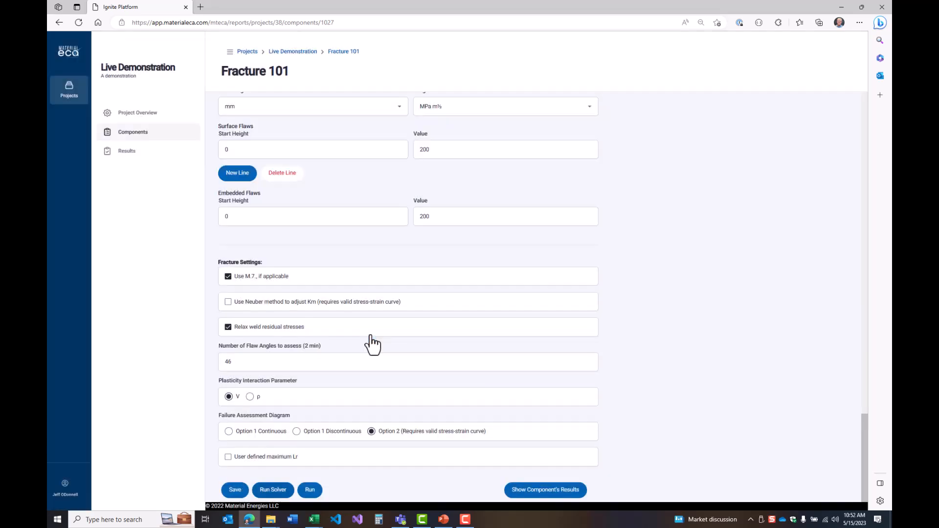
# Open the new solver result from the refreshed Fracture 101 results list and examine its flaw height versus flaw length plot
pyautogui.click(558, 491)
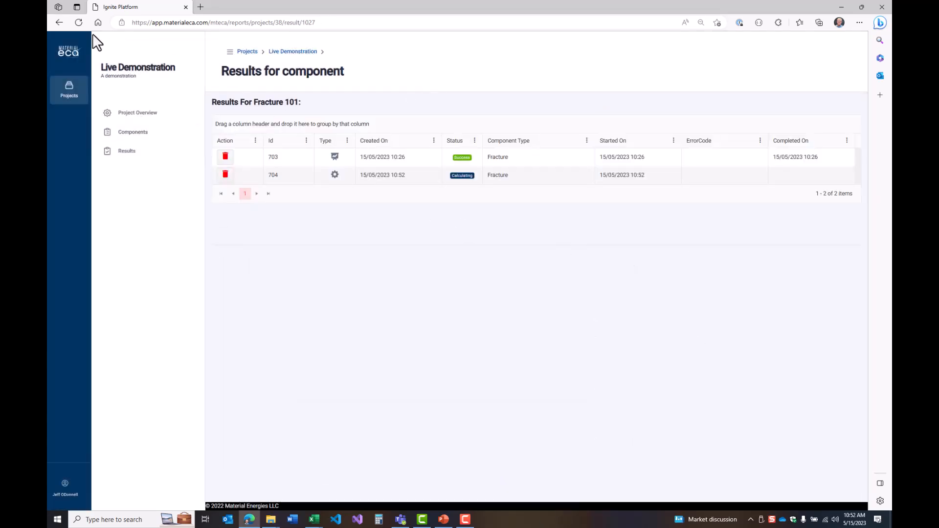
pyautogui.click(78, 23)
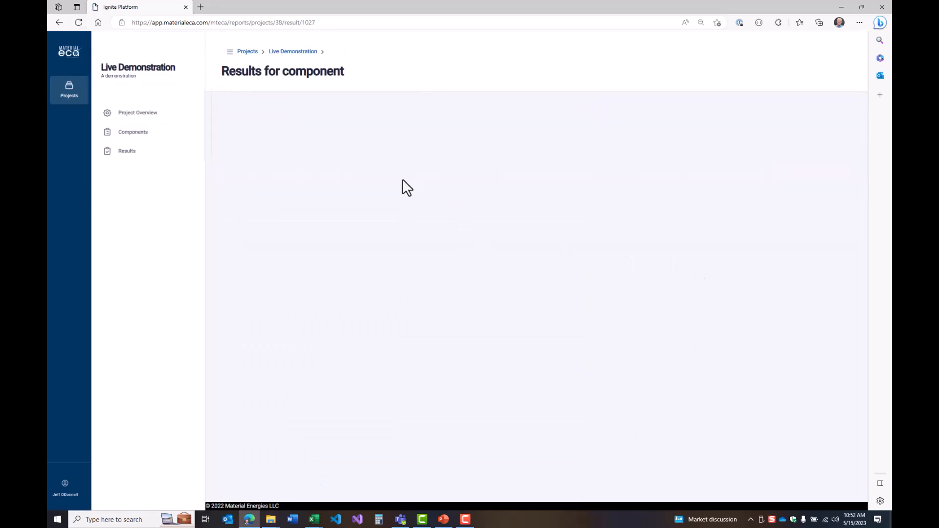
pyautogui.click(387, 176)
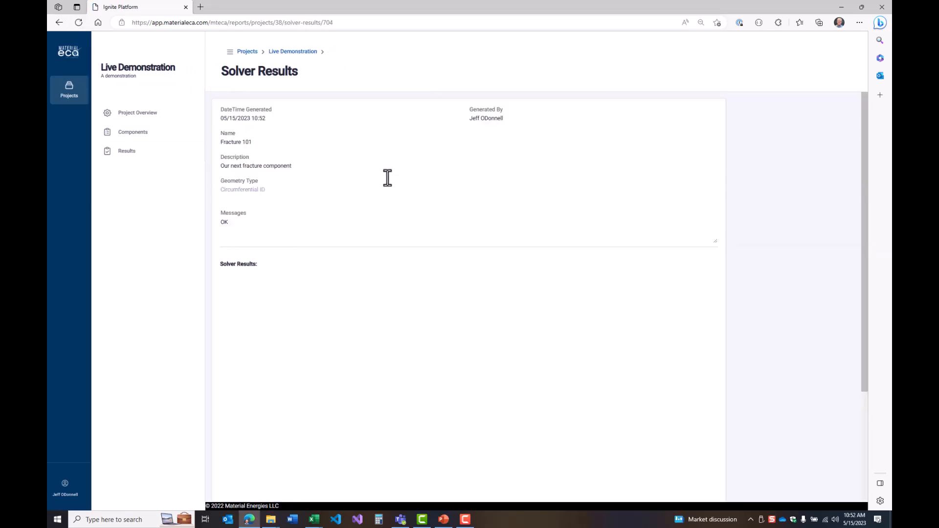
pyautogui.scroll(-3, 778, 291)
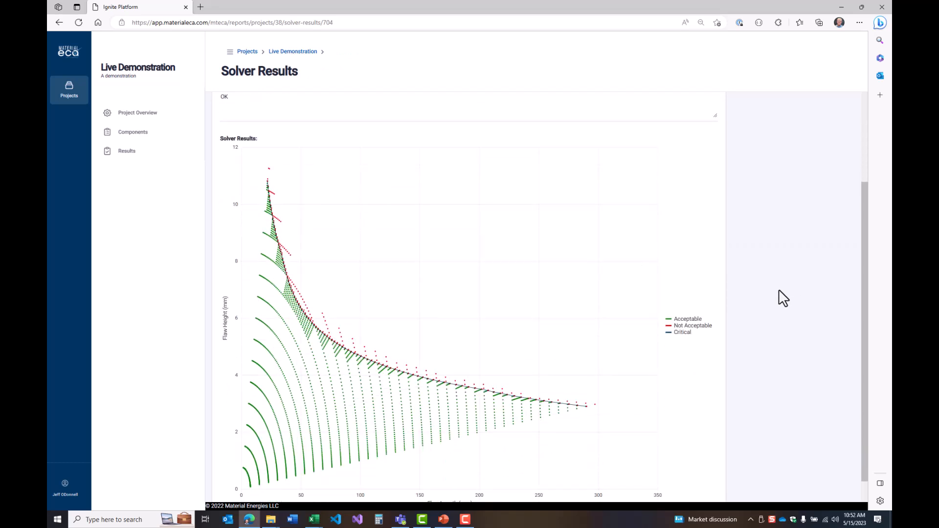
pyautogui.scroll(-1, 778, 289)
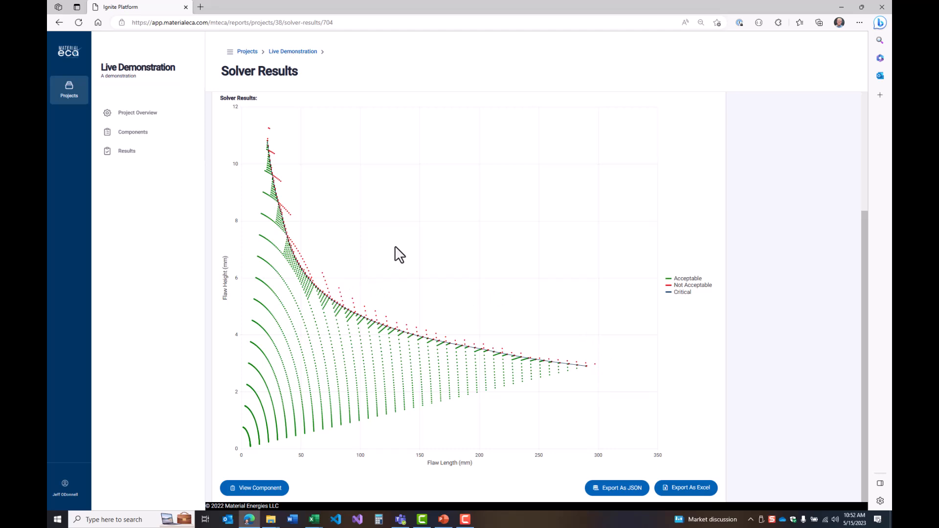
# Export the Fracture 101 solver results as an Excel file and open the downloaded workbook
pyautogui.moveTo(260, 136)
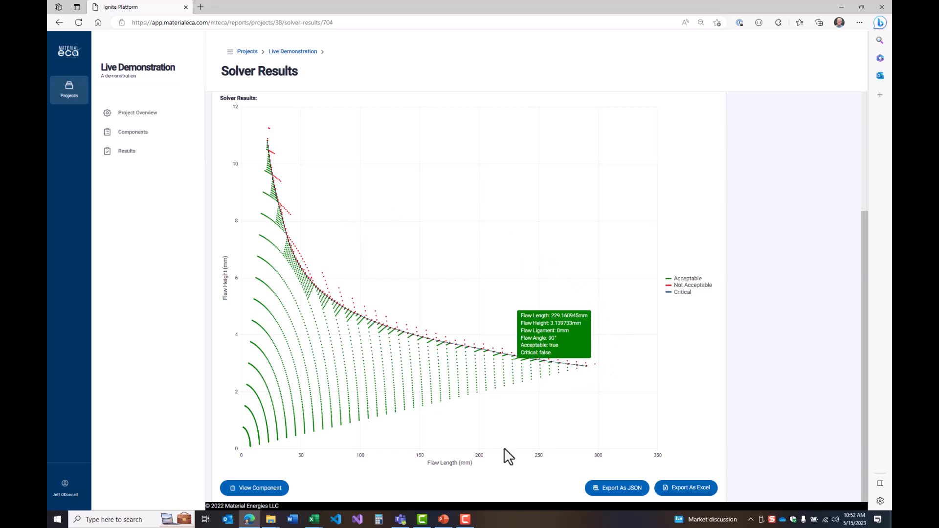
pyautogui.click(690, 496)
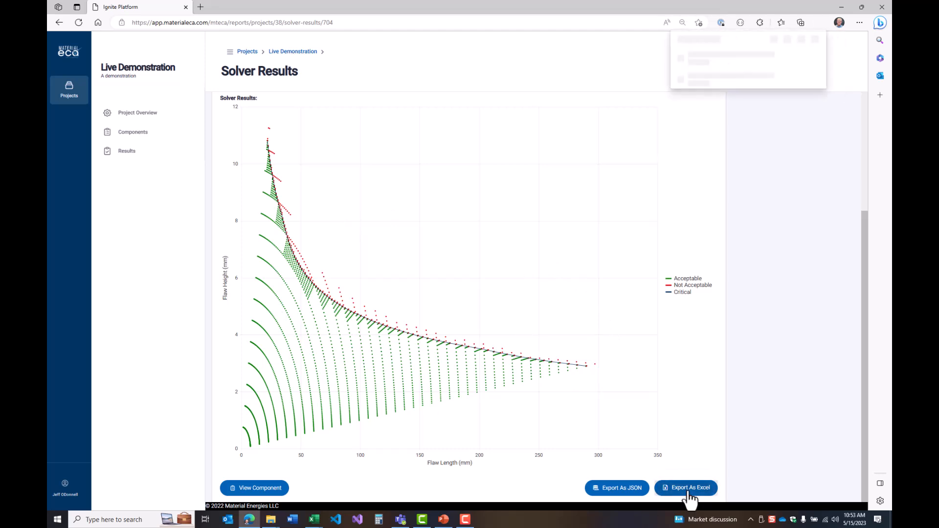
pyautogui.click(703, 58)
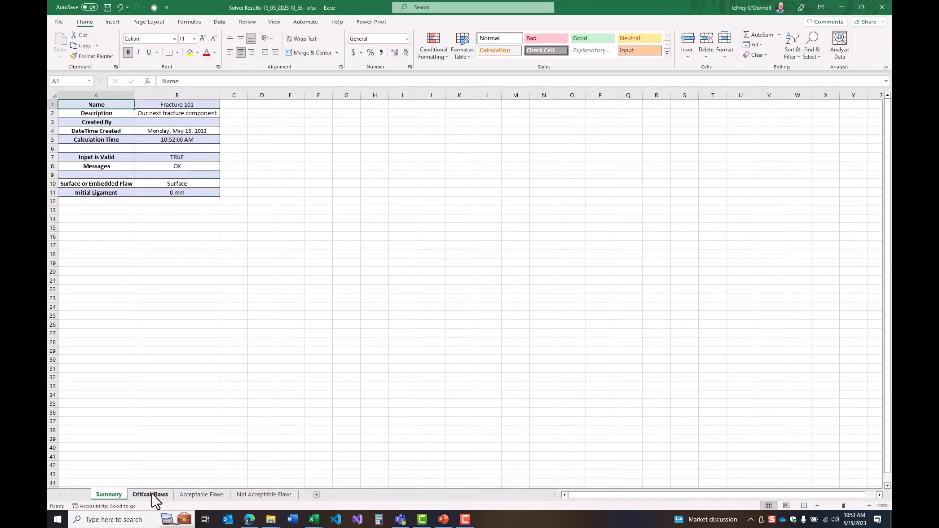
# Copy the initial flaw heights and lengths, cells A3 to B102, from the Critical Flaws sheet
pyautogui.click(150, 494)
pyautogui.click(86, 123)
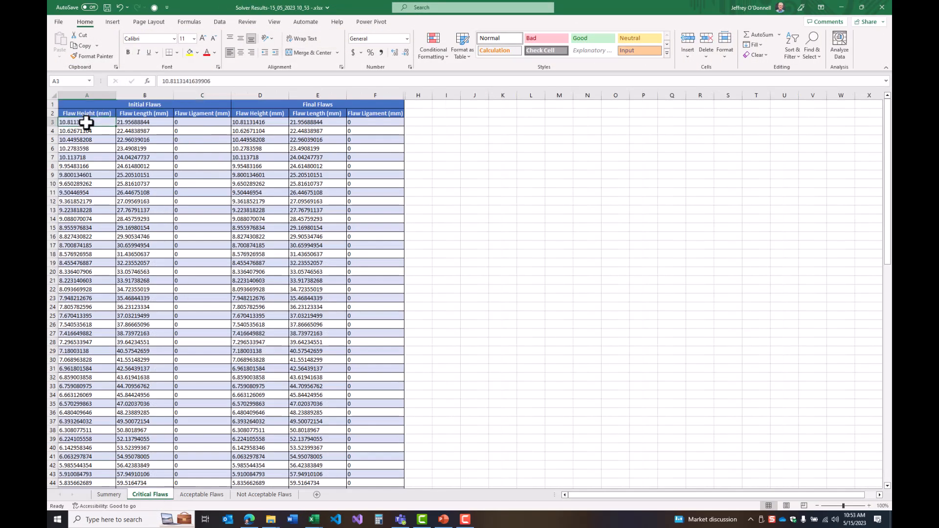
pyautogui.hotkey('shift', 'Right')
pyautogui.hotkey('shift', 'pagedown')
pyautogui.hotkey('shift', 'Down')
pyautogui.hotkey('shift', 'Down')
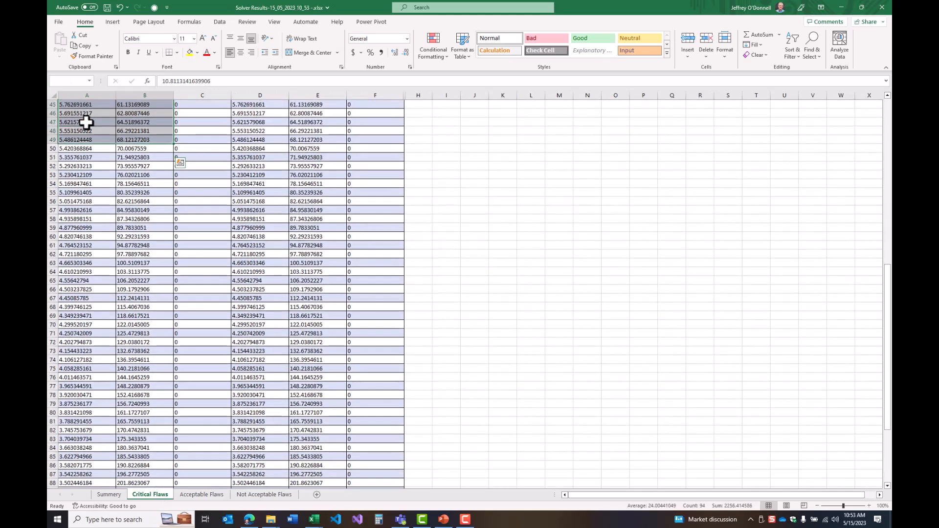
pyautogui.hotkey('shift', 'pagedown')
pyautogui.hotkey('shift', 'Down')
pyautogui.hotkey('shift', 'Down')
pyautogui.hotkey('shift', 'Down')
pyautogui.hotkey('shift', 'Down')
pyautogui.hotkey('shift', 'Down')
pyautogui.hotkey('shift', 'Down')
pyautogui.hotkey('shift', 'Down')
pyautogui.hotkey('shift', 'Down')
pyautogui.hotkey('shift', 'Down')
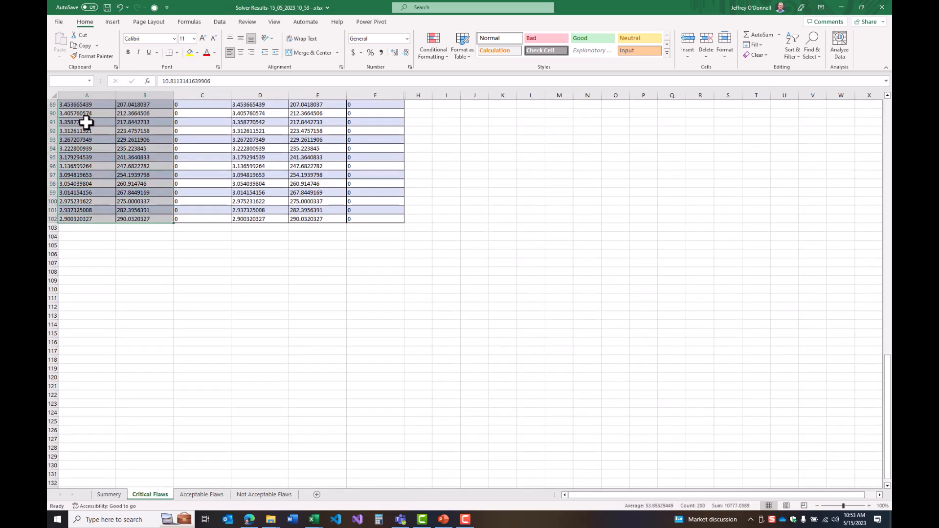
pyautogui.hotkey('ctrl', 'c')
# Switch to the Fracture Results workbook and add a new sheet named "Critical Flaw"
pyautogui.hotkey('alt', 'Tab')
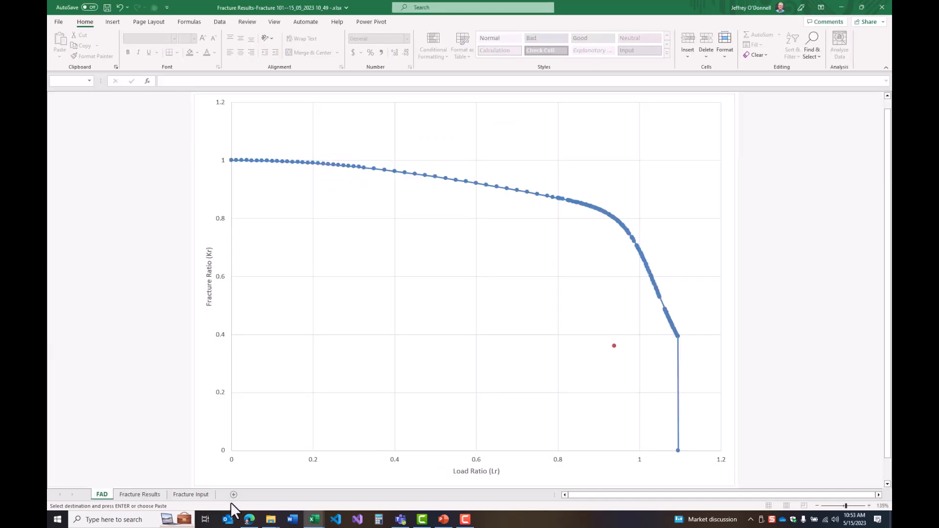
pyautogui.click(234, 495)
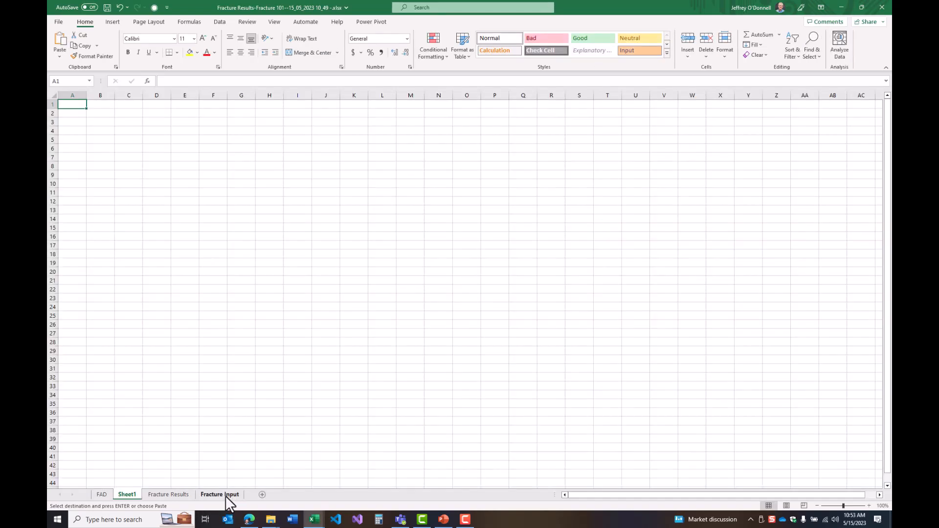
pyautogui.doubleClick(127, 495)
pyautogui.write('Cri')
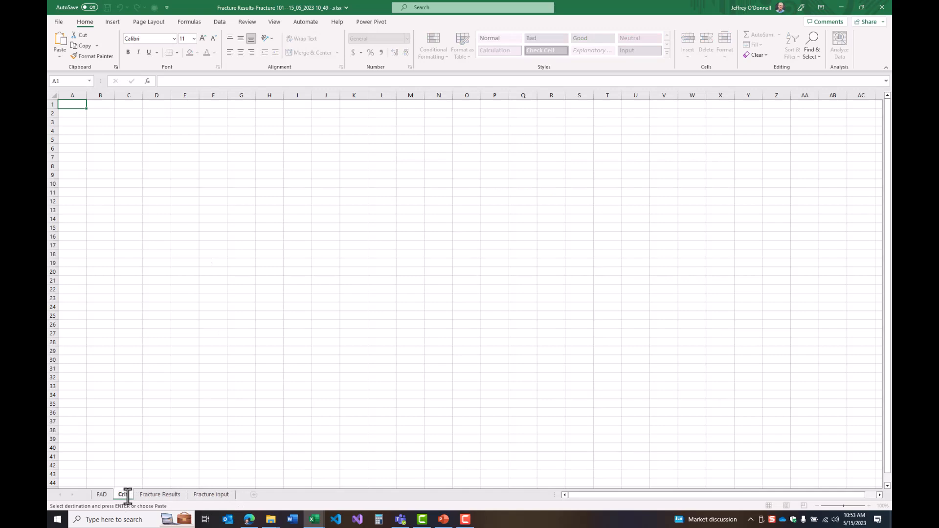
pyautogui.write('tical Flaw')
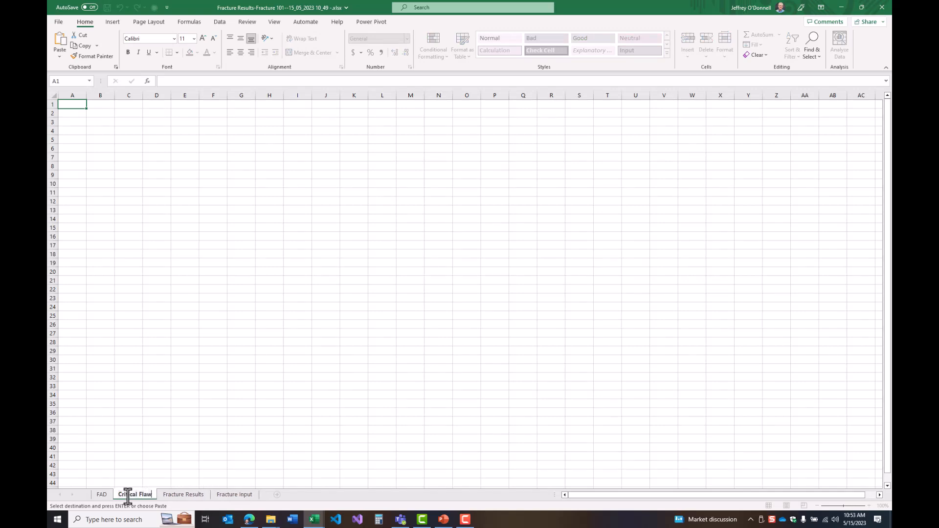
pyautogui.press('Return')
# Paste the copied flaw heights and lengths as values only, starting at cell B2 of the Critical Flaw sheet
pyautogui.click(100, 104)
pyautogui.click(101, 112)
pyautogui.rightClick(100, 112)
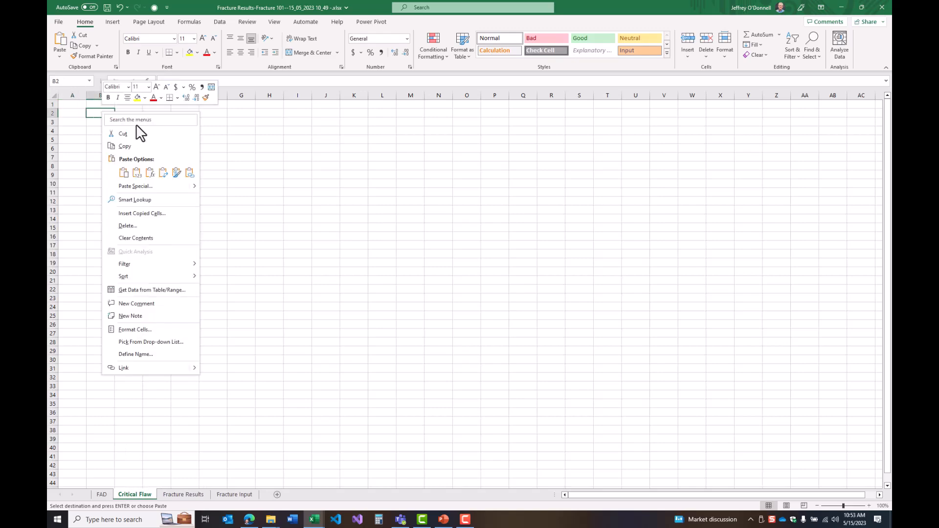
pyautogui.click(137, 183)
pyautogui.click(224, 255)
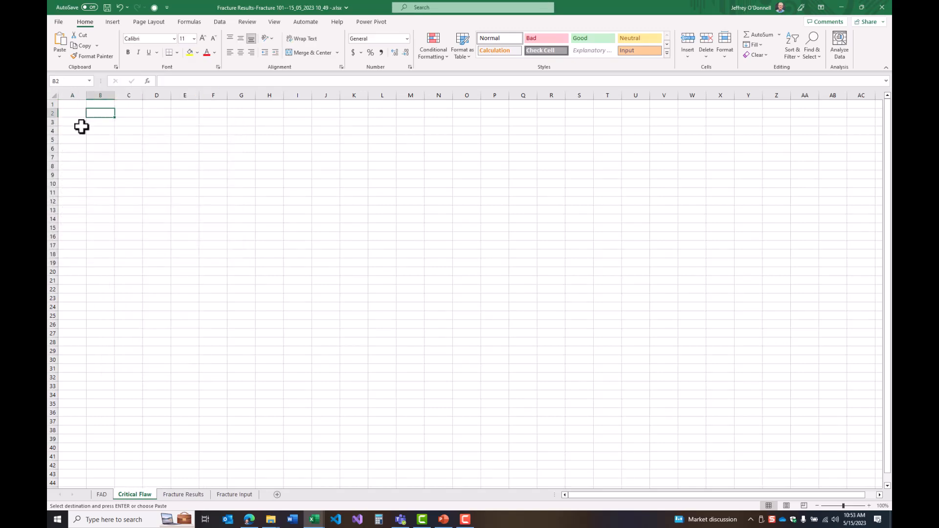
pyautogui.rightClick(99, 113)
pyautogui.click(135, 175)
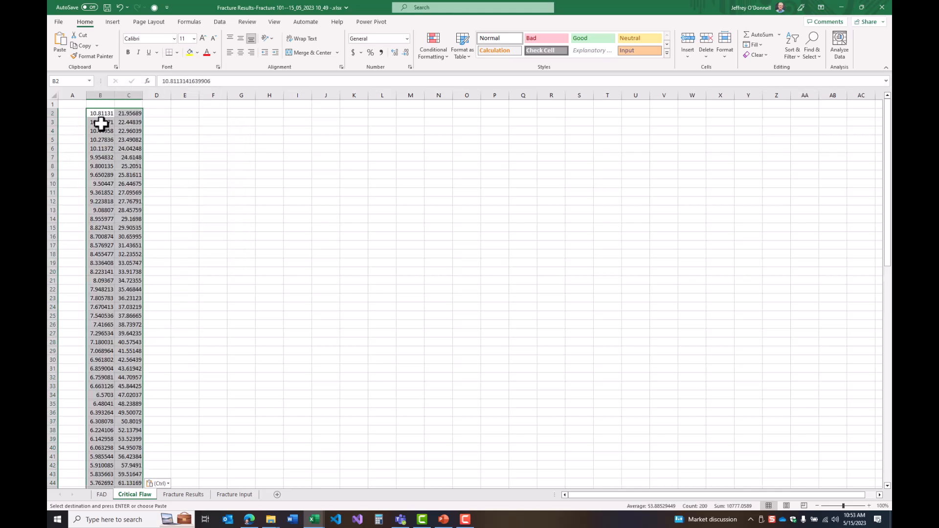
# Move the flaw height column from B to D so that it follows the flaw lengths in column C
pyautogui.click(98, 95)
pyautogui.hotkey('ctrl', 'x')
pyautogui.click(158, 103)
pyautogui.hotkey('ctrl', 'v')
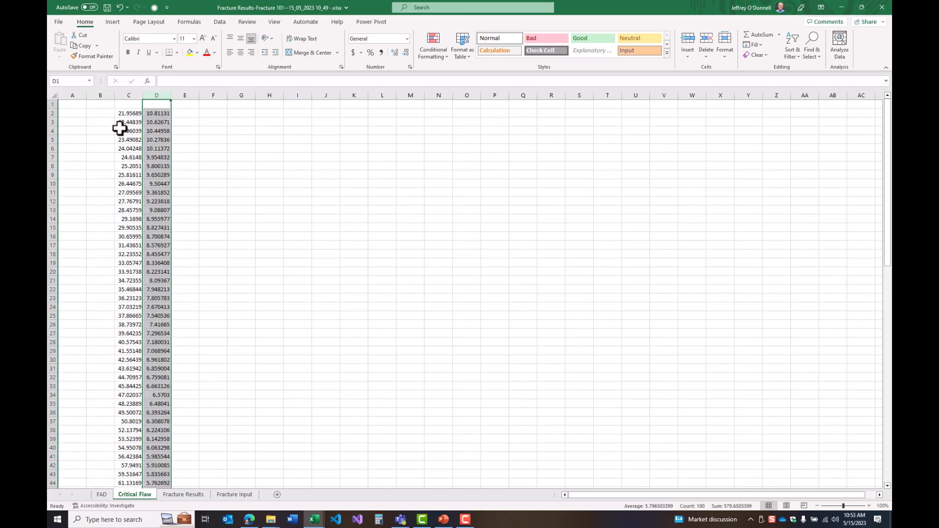
# Insert a scatter chart with lines and markers from cells C2 to D101 and delete its title
pyautogui.moveTo(129, 114); pyautogui.dragTo(148, 125)
pyautogui.scroll(-20, 148, 125)
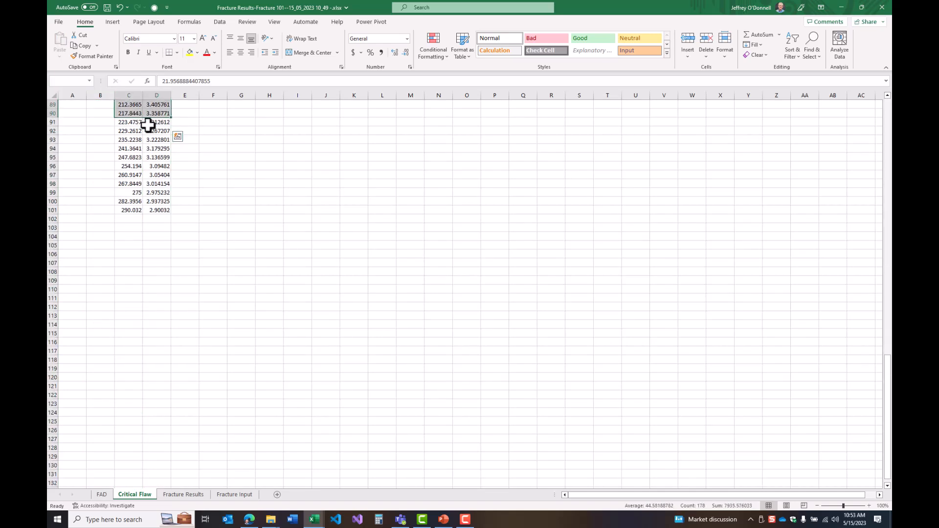
pyautogui.hotkey('shift', 'Down')
pyautogui.hotkey('shift', 'Down')
pyautogui.hotkey('shift', 'Down')
pyautogui.hotkey('shift', 'Down')
pyautogui.hotkey('shift', 'Down')
pyautogui.hotkey('shift', 'Down')
pyautogui.hotkey('shift', 'Down')
pyautogui.hotkey('shift', 'Down')
pyautogui.hotkey('shift', 'Down')
pyautogui.hotkey('shift', 'Down')
pyautogui.hotkey('shift', 'Down')
pyautogui.hotkey('shift', 'Down')
pyautogui.hotkey('shift', 'Down')
pyautogui.hotkey('shift', 'Up')
pyautogui.hotkey('shift', 'Up')
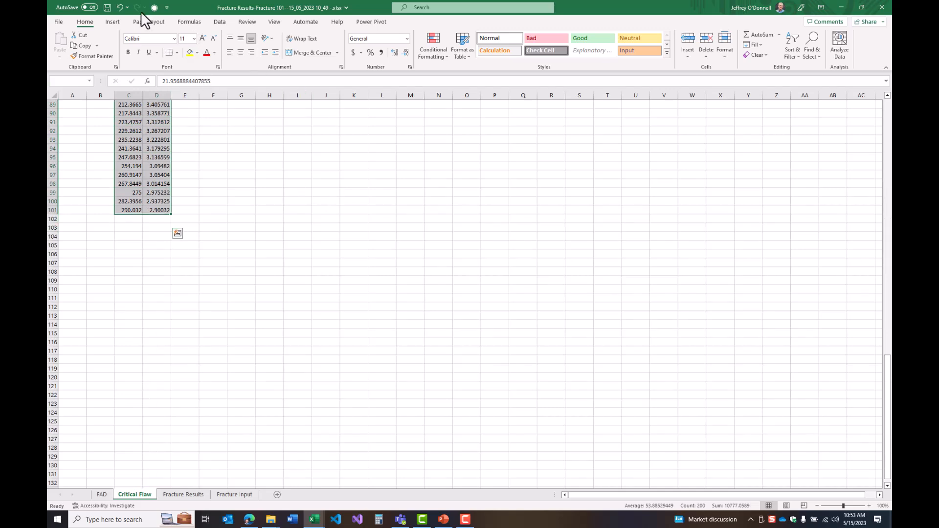
pyautogui.click(112, 21)
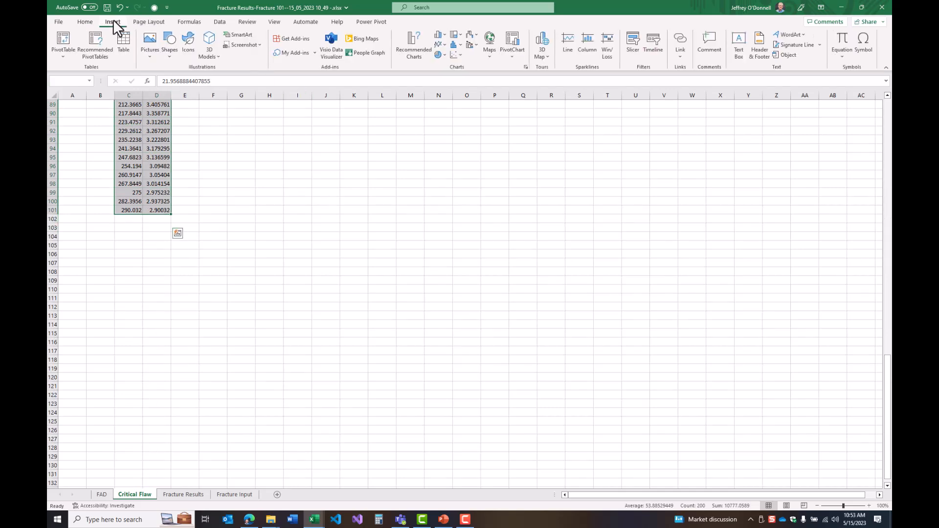
pyautogui.click(455, 57)
pyautogui.click(456, 88)
pyautogui.click(480, 240)
pyautogui.press('Delete')
# Move the critical flaw scatter chart to a new sheet named "Critical Flaw Chart"
pyautogui.rightClick(385, 353)
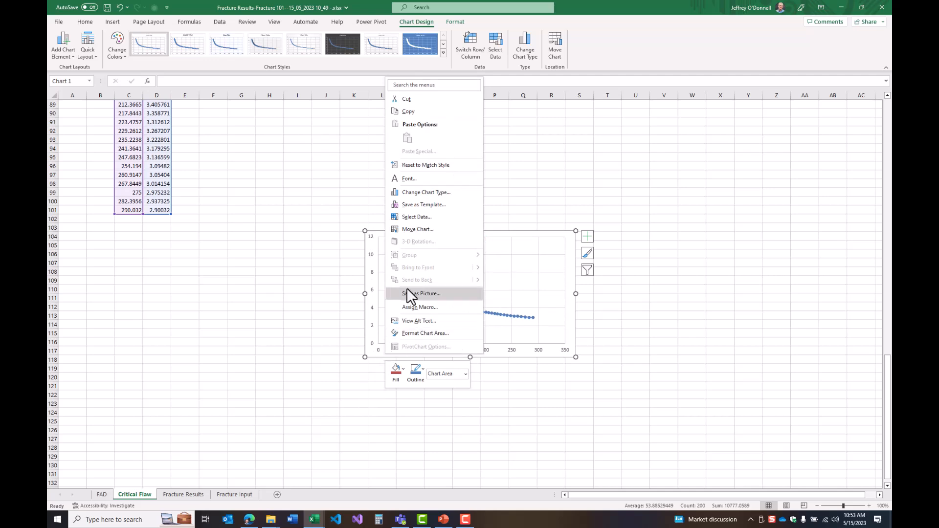
pyautogui.click(413, 226)
pyautogui.click(380, 210)
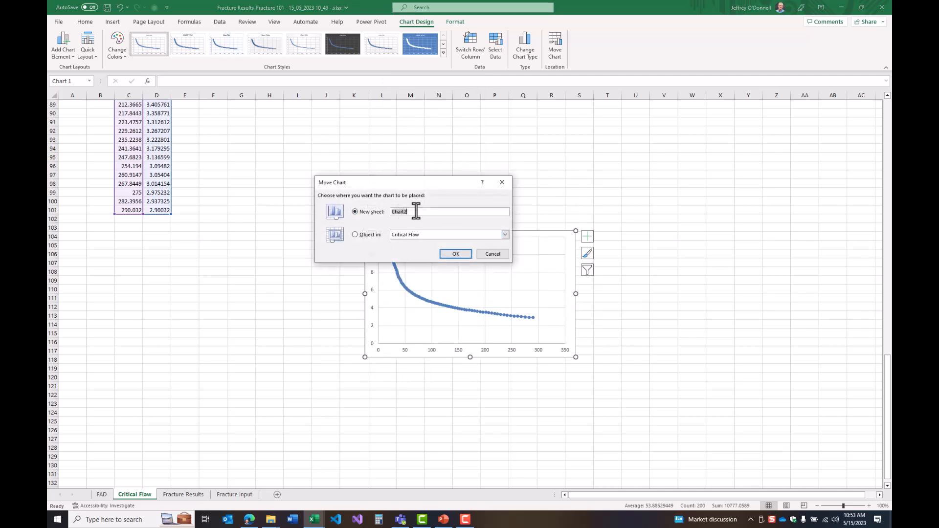
pyautogui.write('Critical Flaw Chart')
pyautogui.press('Return')
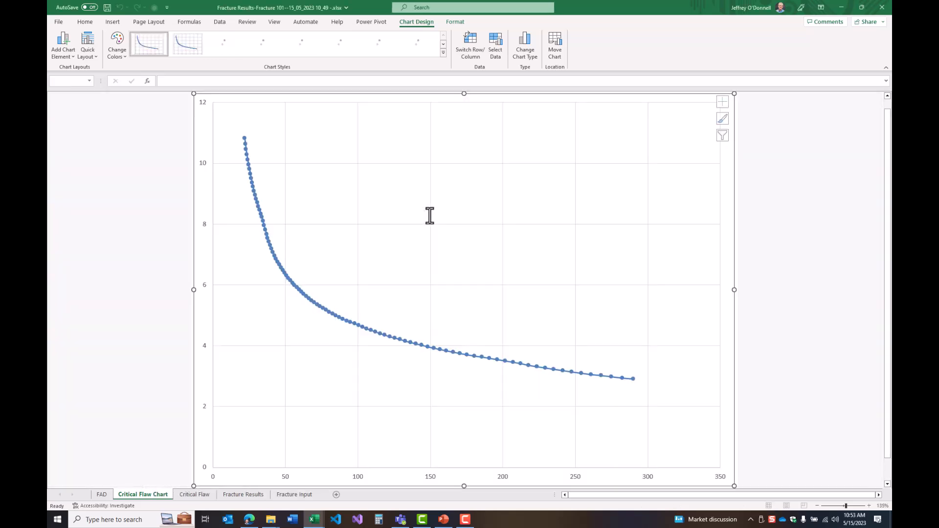
# Name the chart's existing data series "Critical Flaws"
pyautogui.click(136, 324)
pyautogui.rightClick(243, 332)
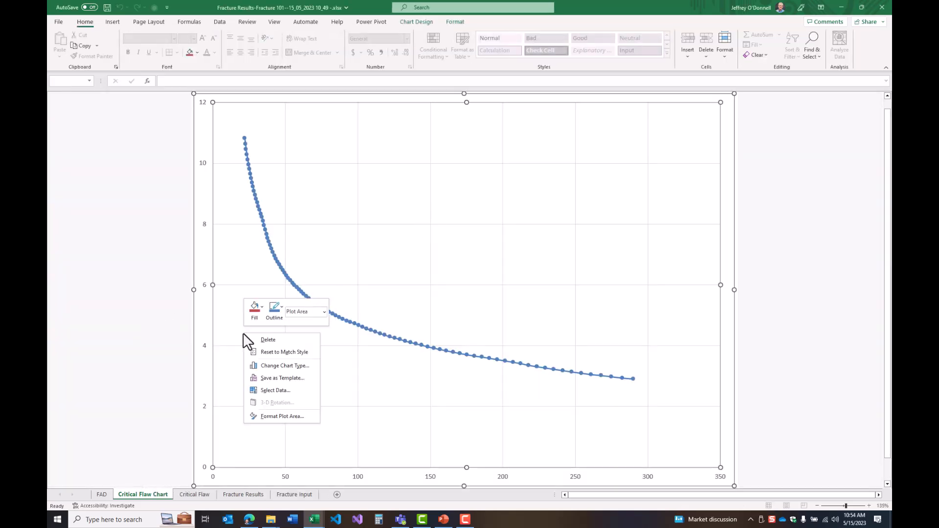
pyautogui.click(260, 390)
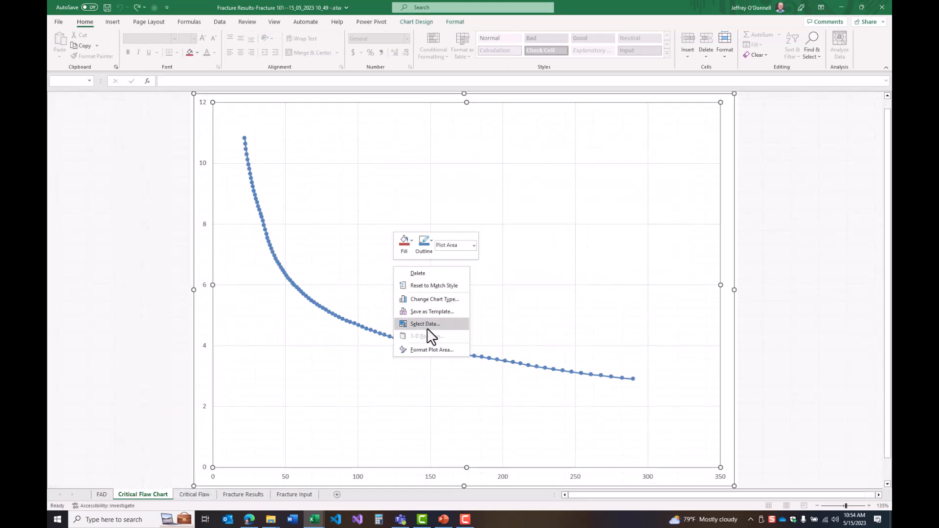
pyautogui.click(426, 328)
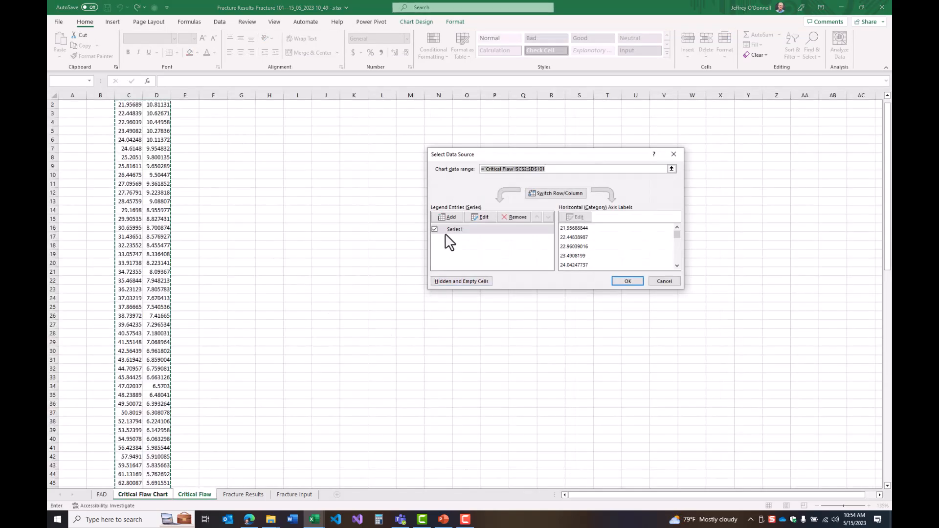
pyautogui.click(478, 218)
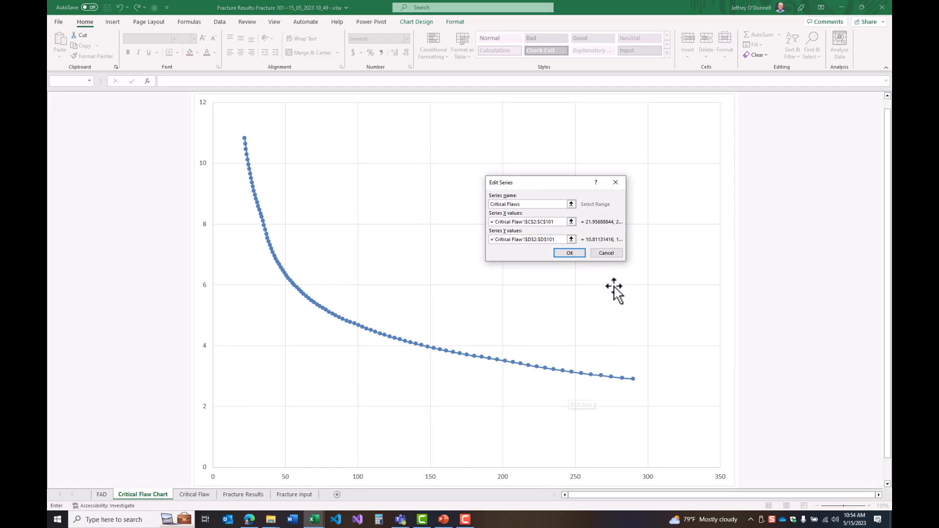
pyautogui.click(570, 253)
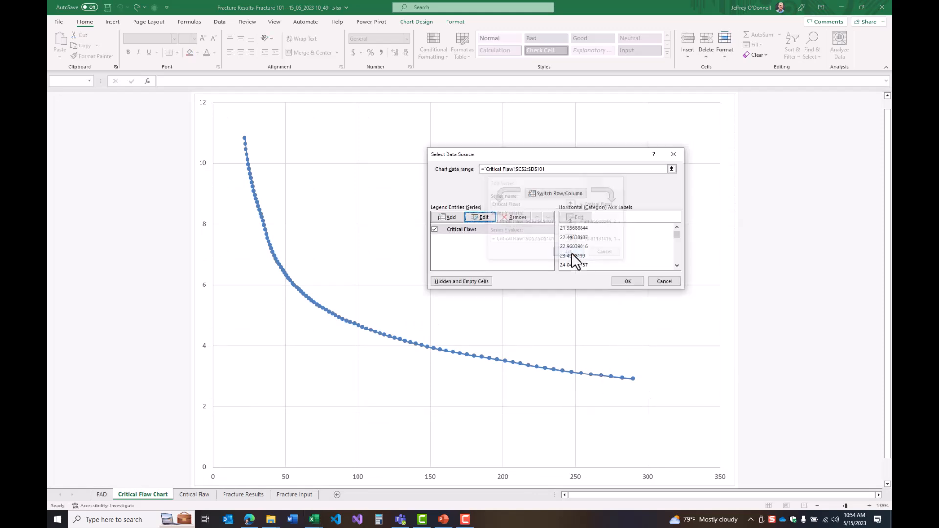
# Add a series named "Assessed Flaw" with its X value from Fracture Results cell F2 (flaw length) and Y value from F1 (flaw height)
pyautogui.click(445, 217)
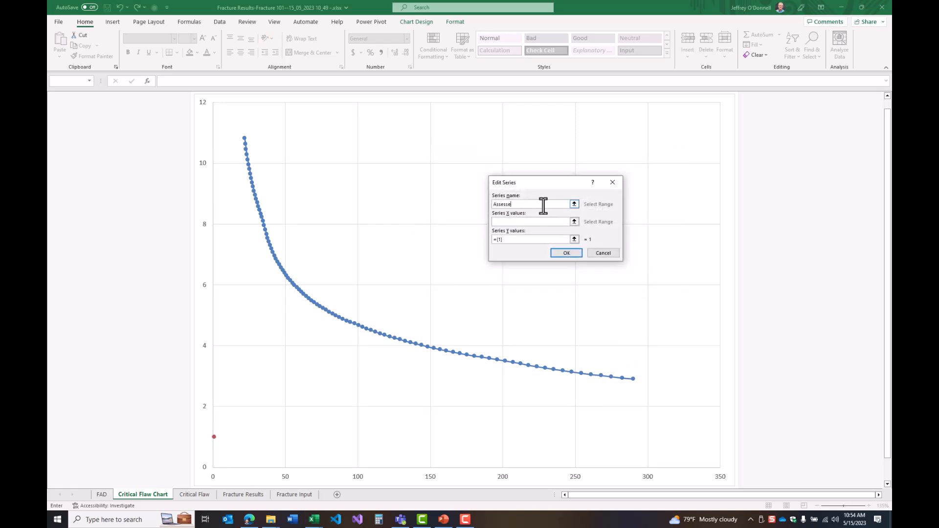
pyautogui.click(574, 222)
pyautogui.click(241, 495)
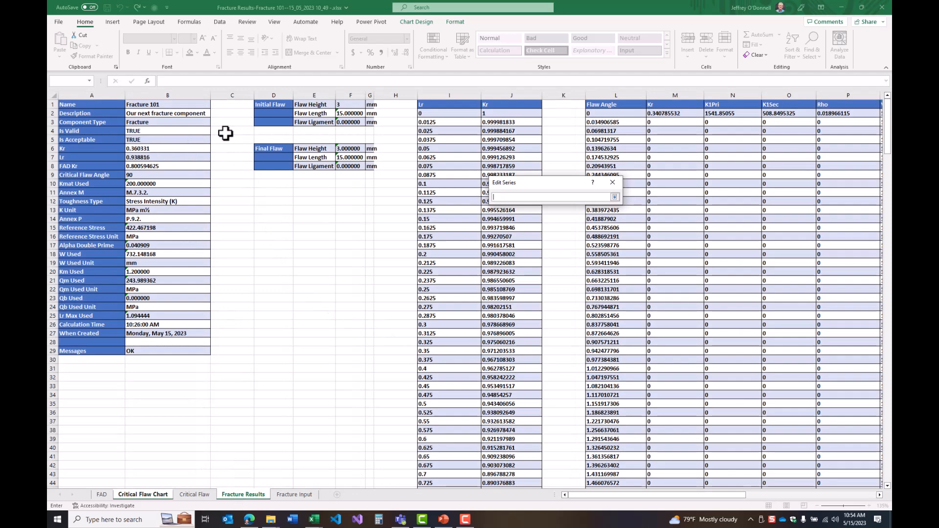
pyautogui.click(357, 114)
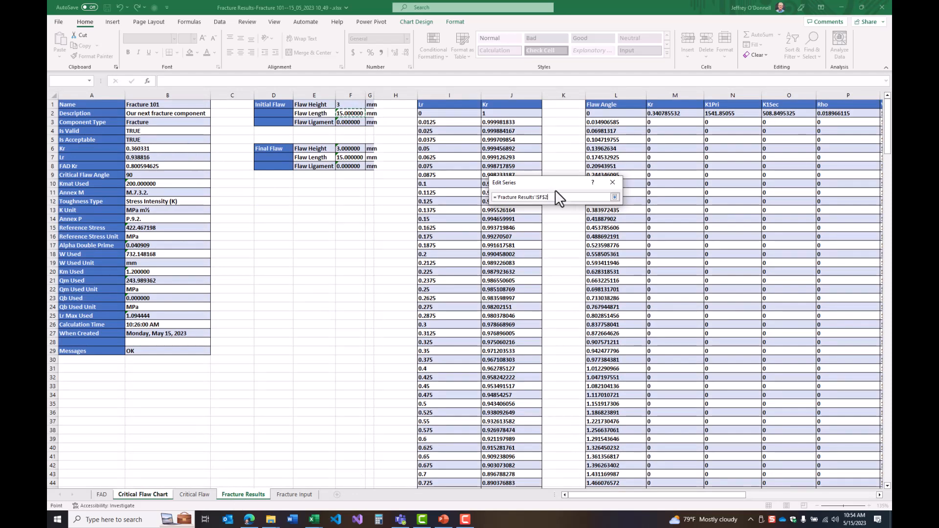
pyautogui.click(614, 197)
pyautogui.click(557, 239)
pyautogui.click(574, 239)
pyautogui.click(348, 102)
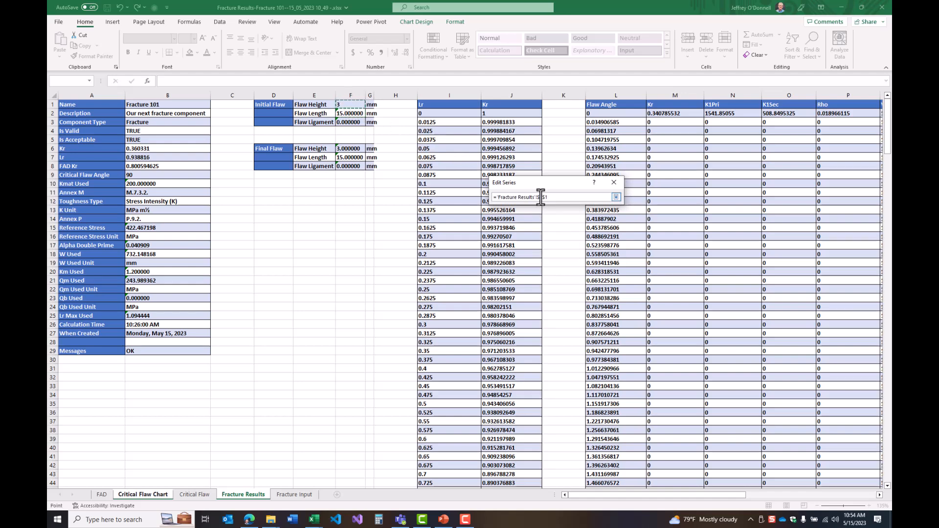
pyautogui.click(616, 197)
pyautogui.click(567, 253)
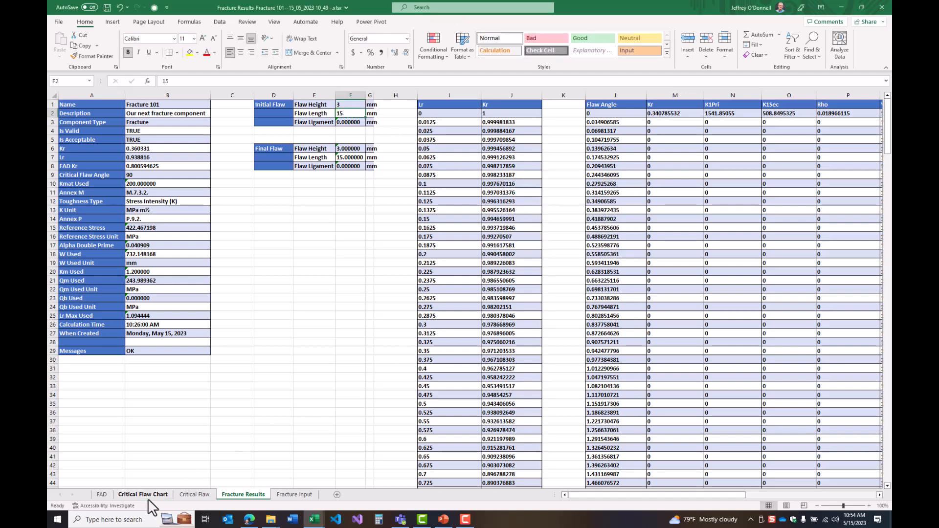
# Compare the assessed flaw's position on the Critical Flaw Chart sheet with the assessment point on the FAD sheet
pyautogui.click(146, 495)
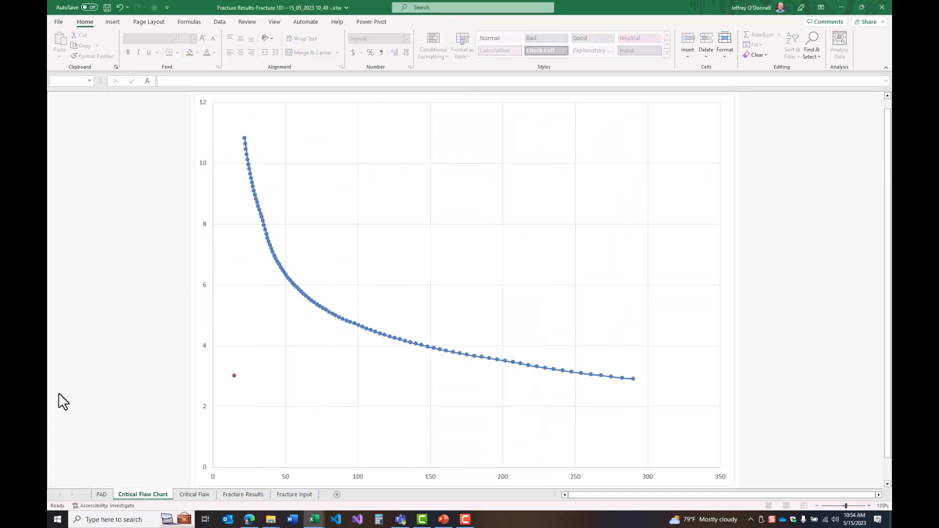
pyautogui.click(102, 494)
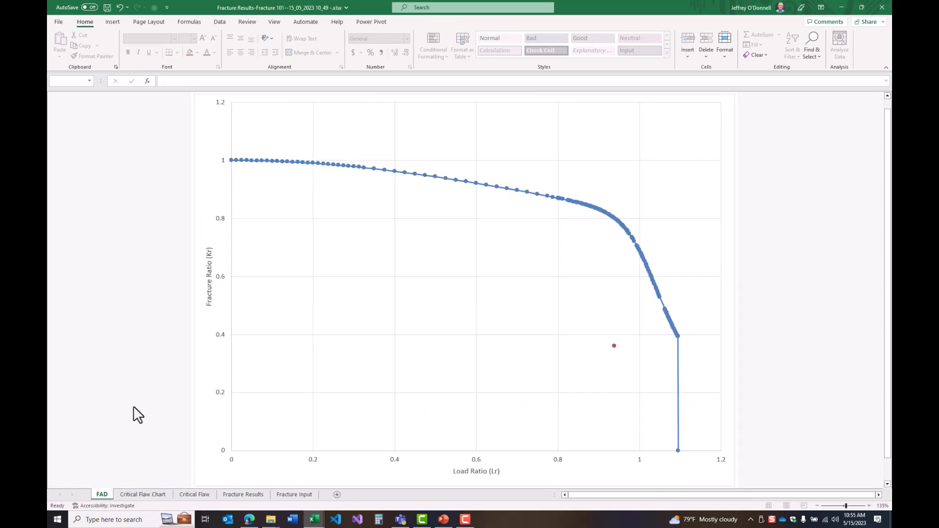
pyautogui.click(133, 495)
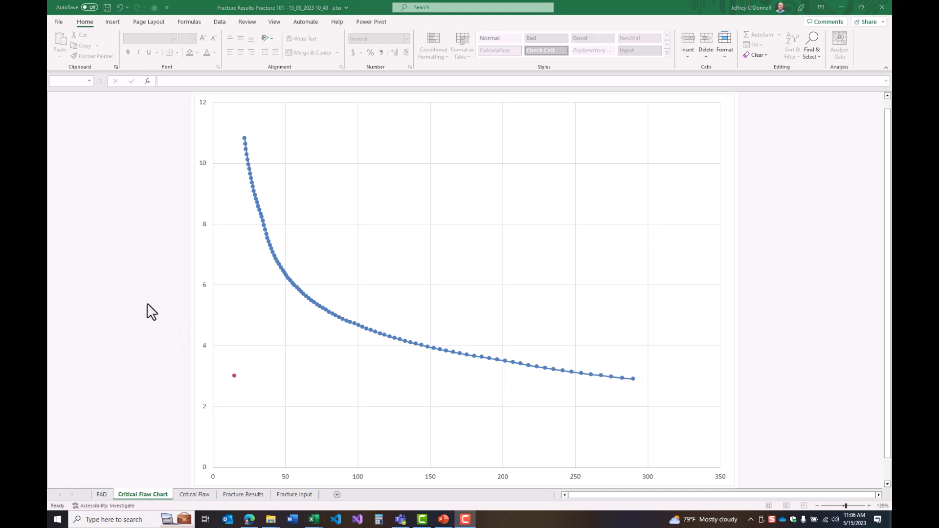
# Switch to the browser's Solver Results page and open the Fracture 101 component from it
pyautogui.hotkey('alt', 'Tab')
pyautogui.press('Tab')
pyautogui.press('Tab')
pyautogui.press('Tab')
pyautogui.press('Tab')
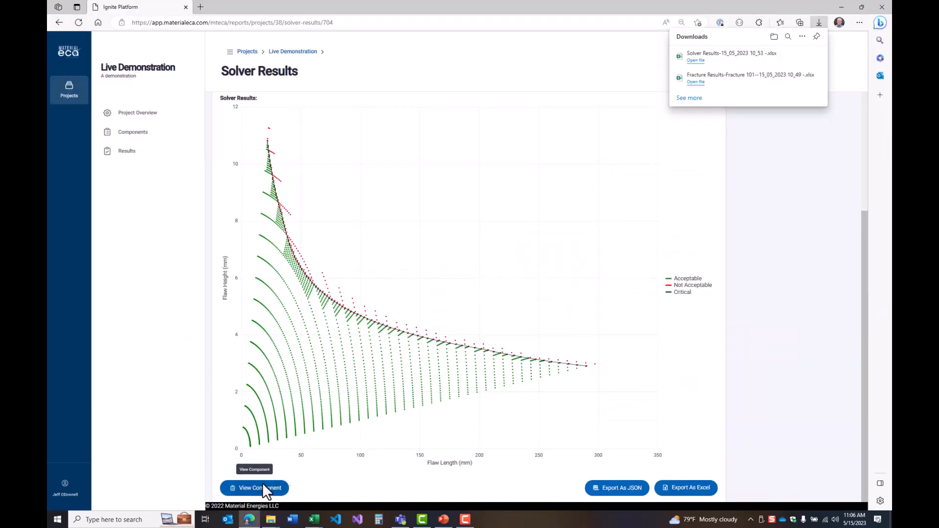
pyautogui.click(263, 485)
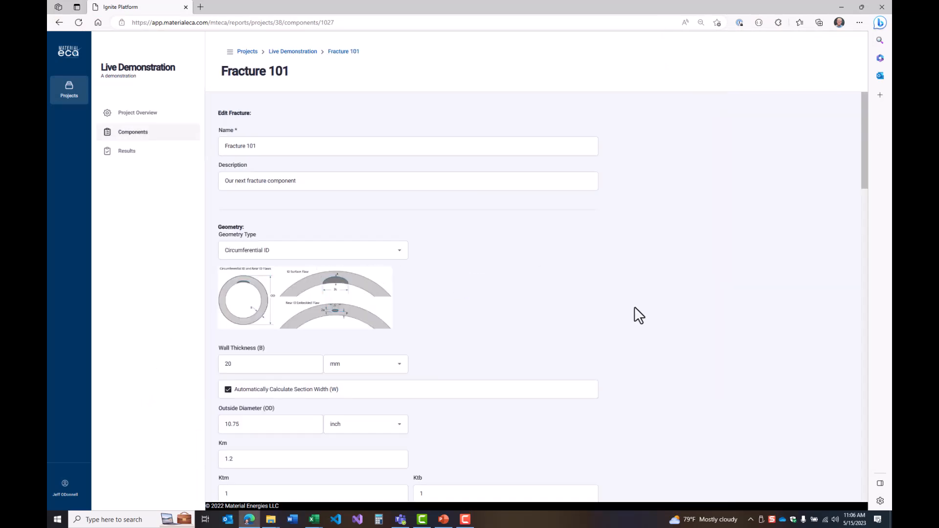
# Run the Fracture 101 assessment for an embedded flaw with height 5 mm, length 15 mm and ligament 3 mm
pyautogui.scroll(-20, 635, 307)
pyautogui.scroll(-1, 635, 305)
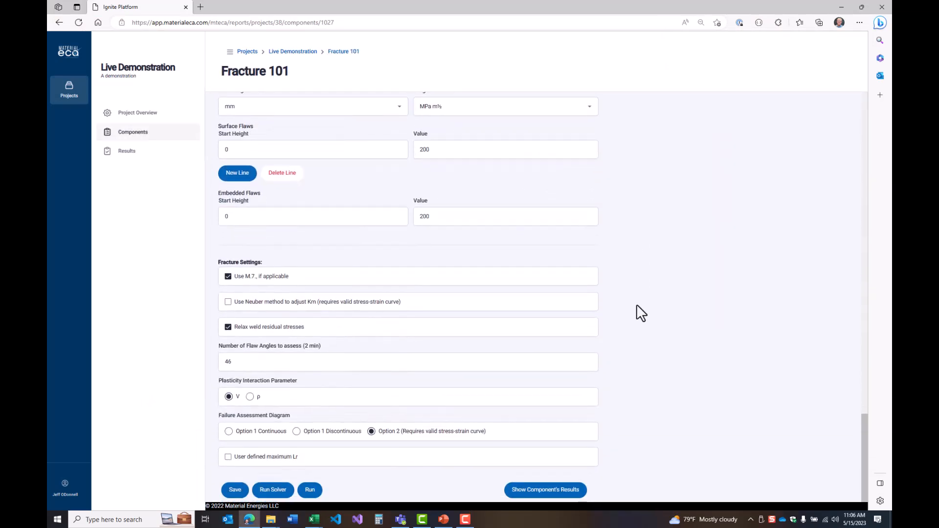
pyautogui.click(310, 492)
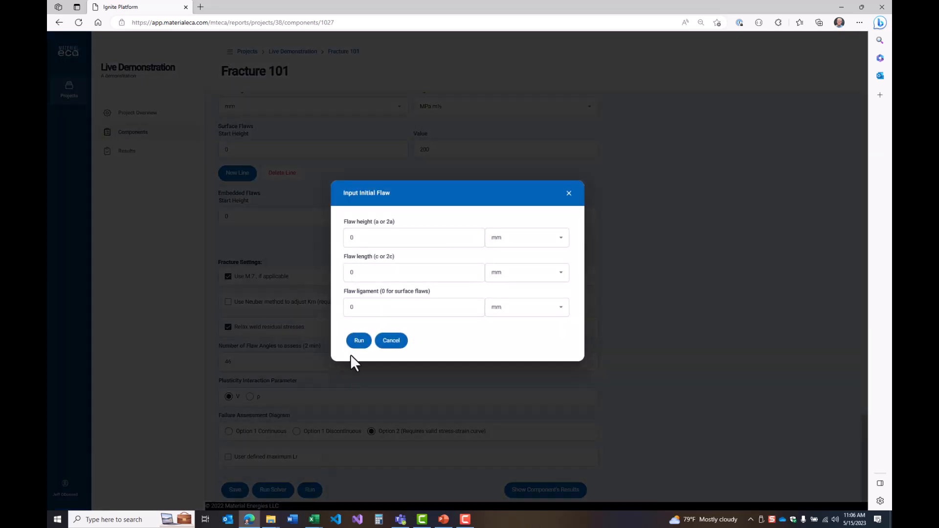
pyautogui.click(456, 235)
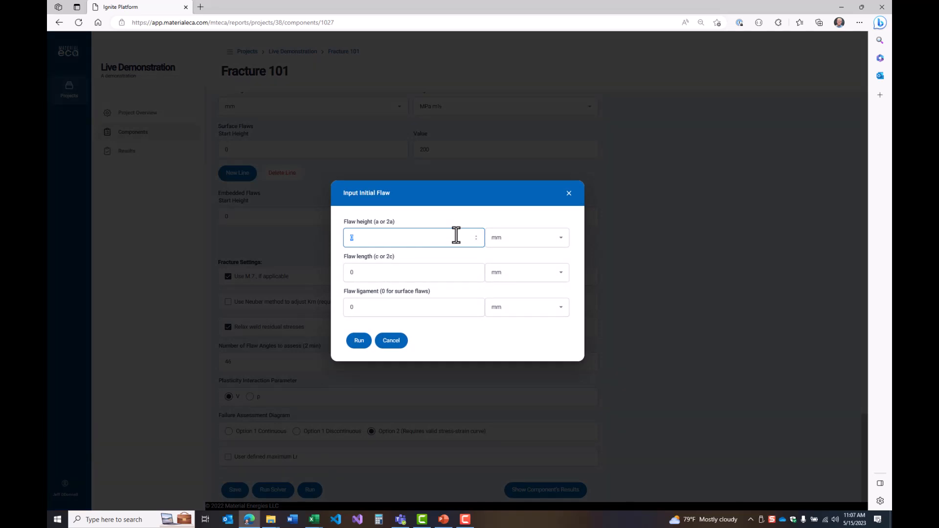
pyautogui.write('5')
pyautogui.press('Tab')
pyautogui.press('Tab')
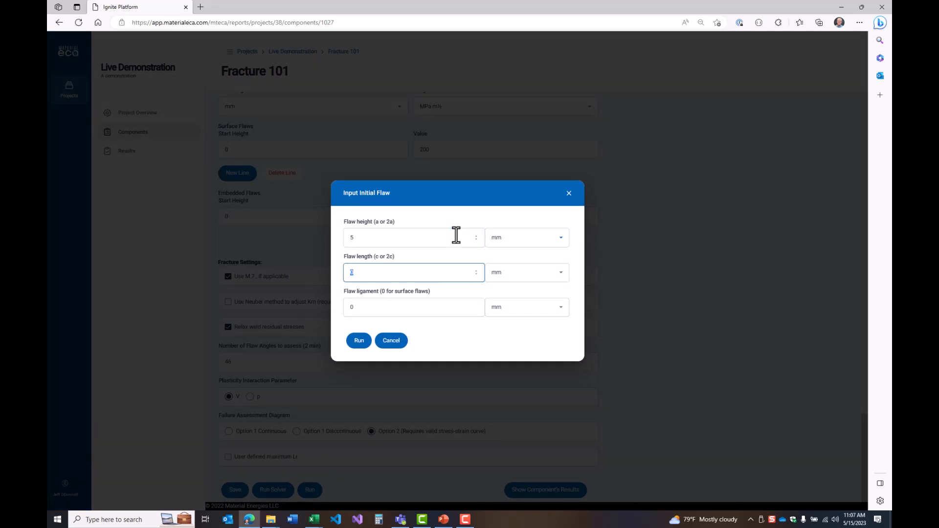
pyautogui.press('Tab')
pyautogui.press('Tab')
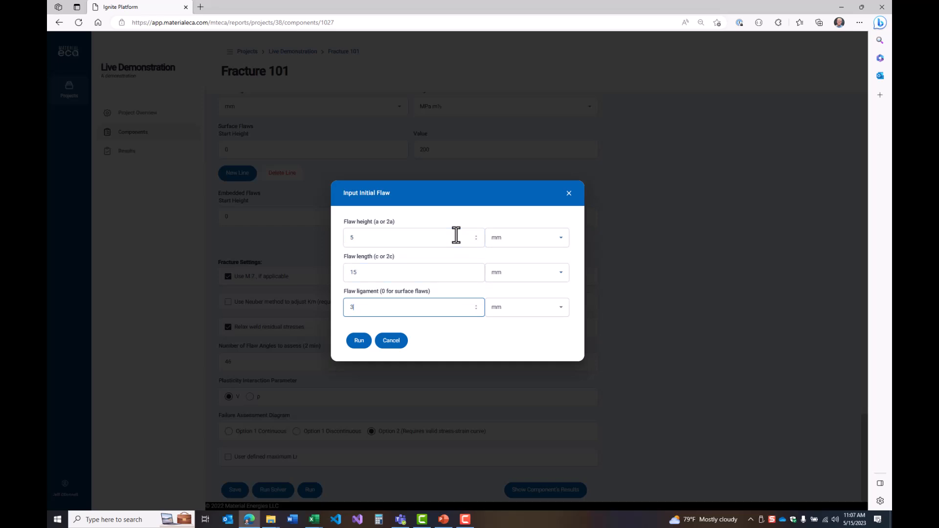
pyautogui.press('Tab')
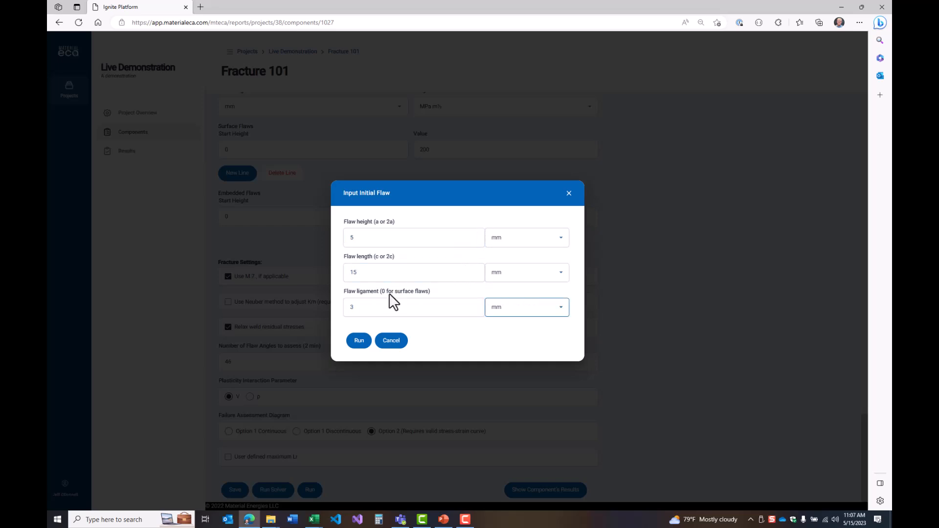
pyautogui.click(358, 342)
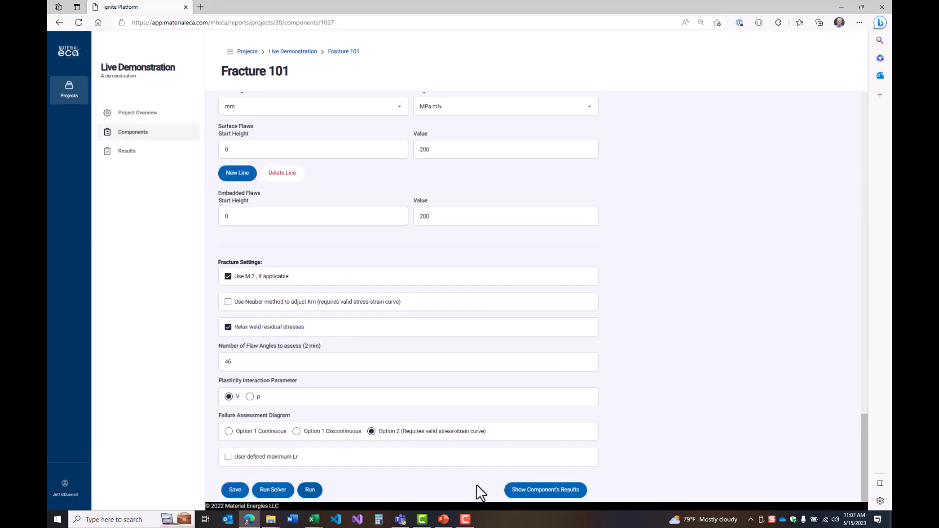
# Open the component's newest fracture result and examine its failure assessment diagram and the stress intensity factor details through the last page
pyautogui.click(547, 490)
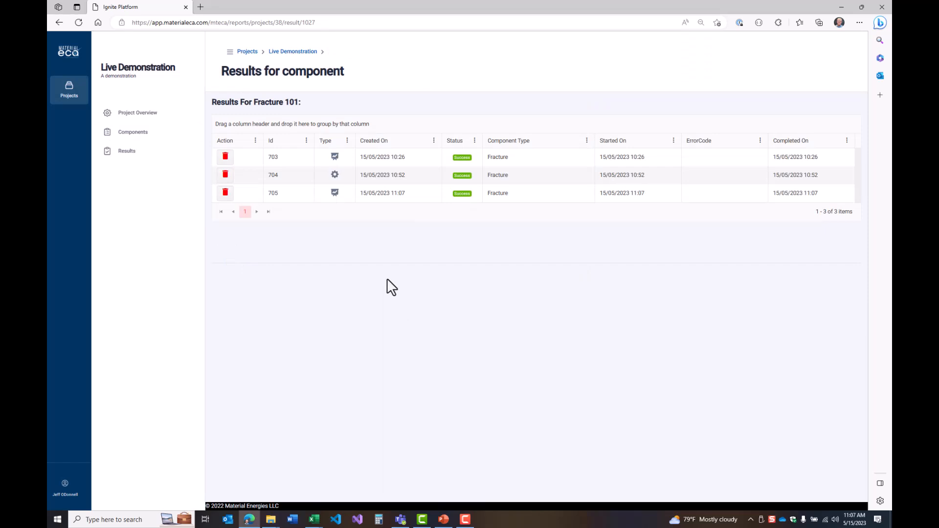
pyautogui.click(387, 195)
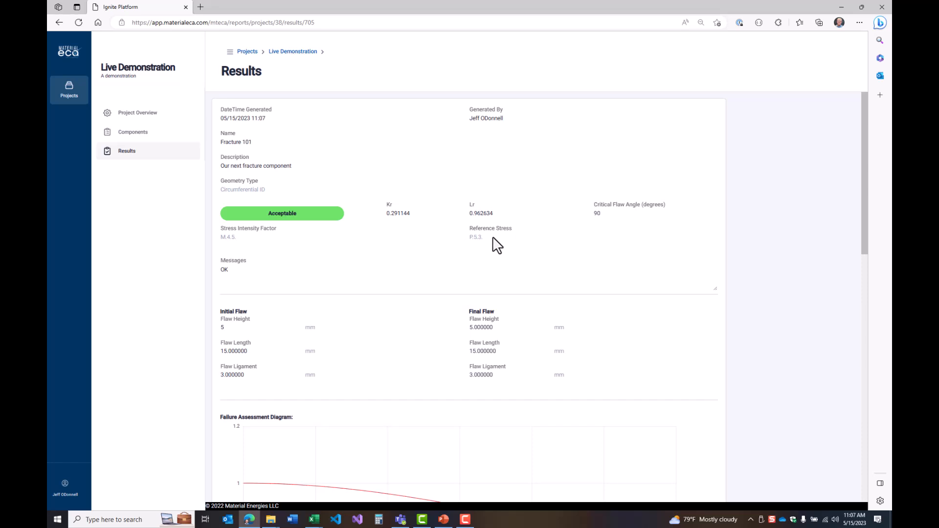
pyautogui.scroll(-2, 597, 317)
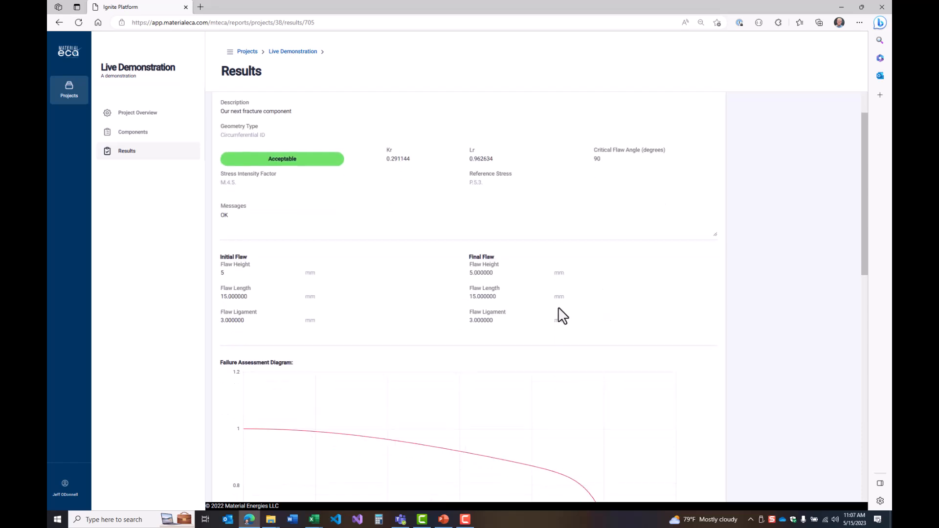
pyautogui.scroll(-5, 313, 315)
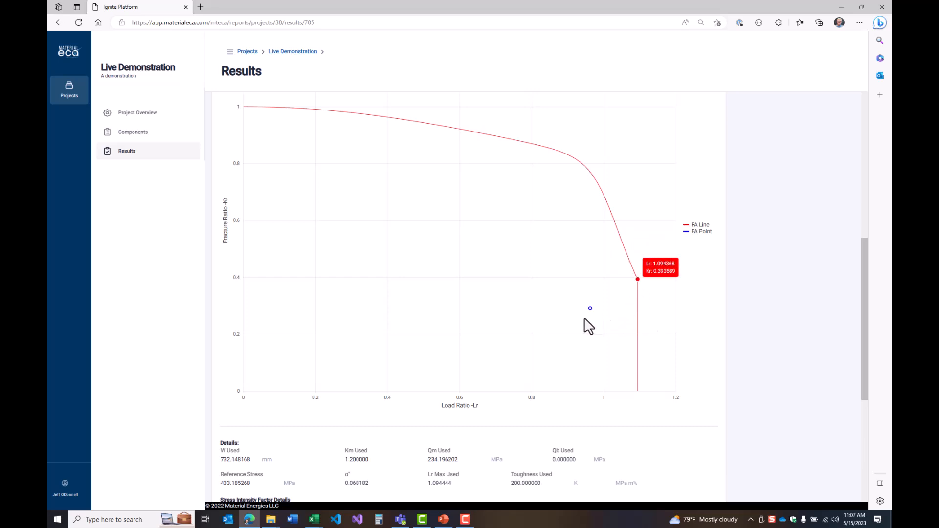
pyautogui.scroll(-5, 737, 338)
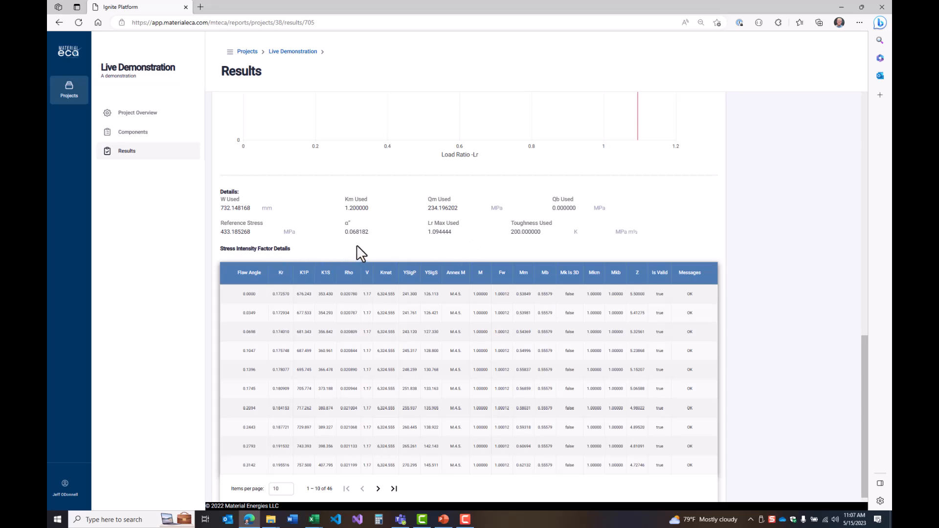
pyautogui.scroll(-1, 214, 283)
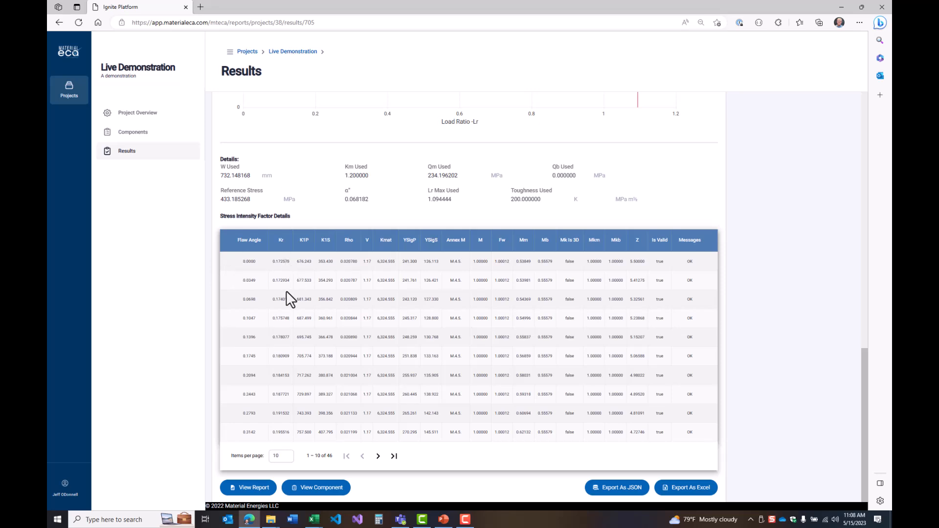
pyautogui.click(393, 456)
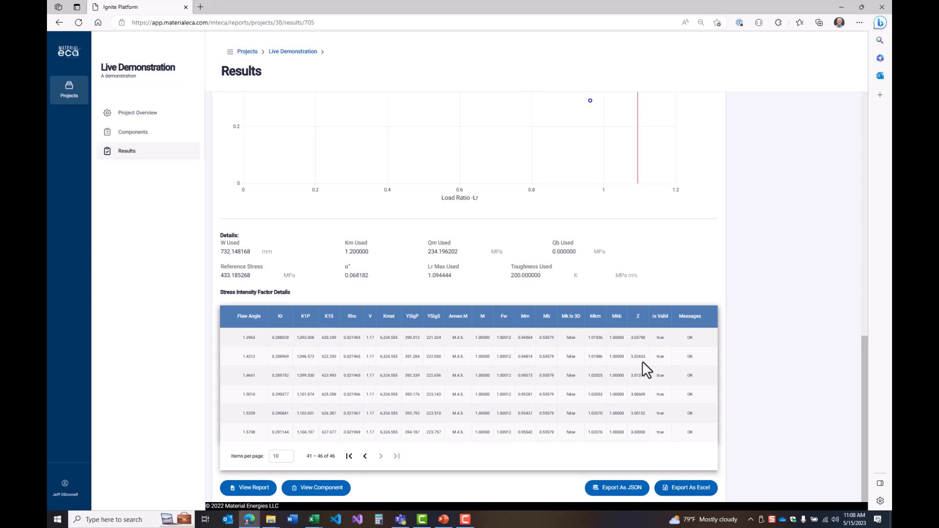
pyautogui.scroll(8, 421, 317)
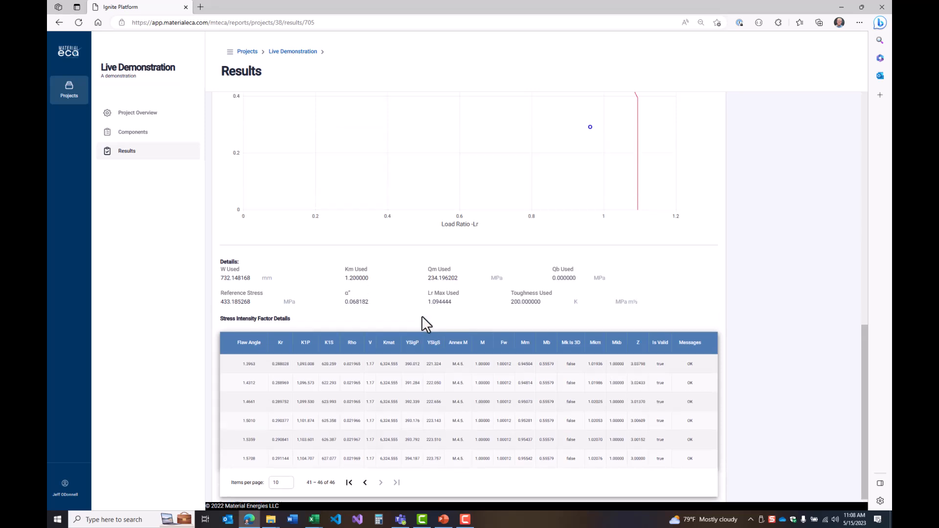
pyautogui.scroll(-8, 433, 325)
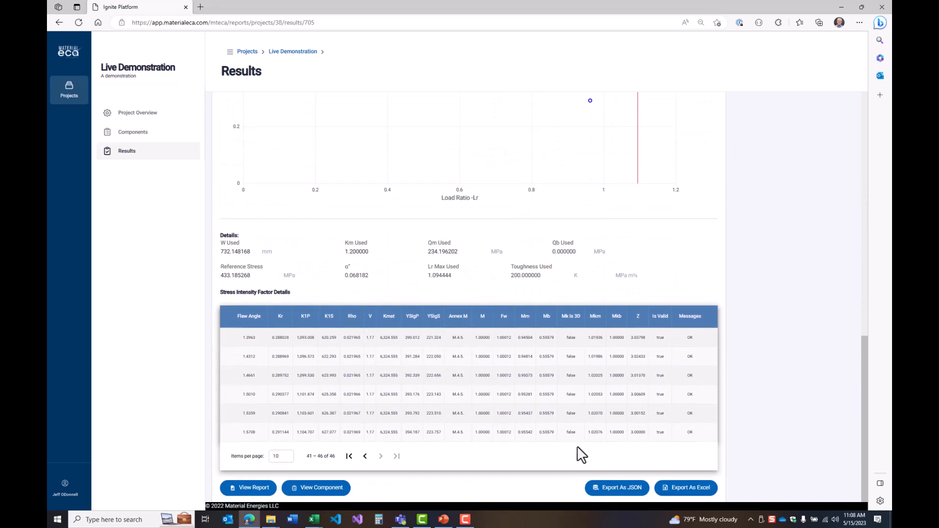
# View the result's fracture report through to its failure assessment diagram, and return to the result
pyautogui.click(250, 492)
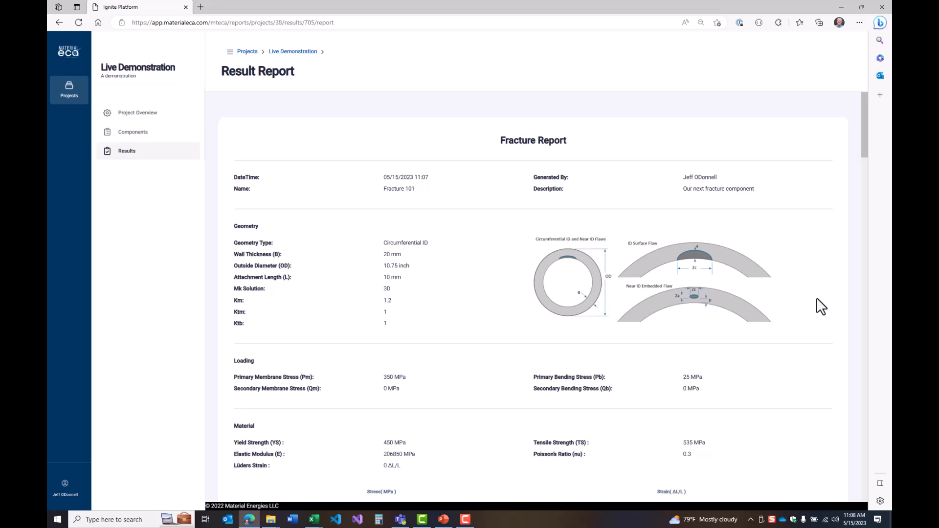
pyautogui.scroll(-1, 816, 298)
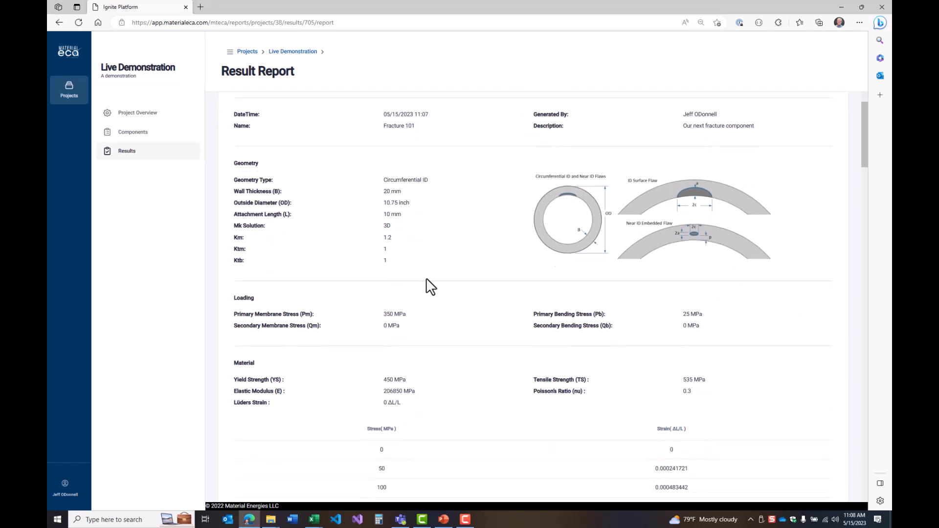
pyautogui.scroll(-10, 429, 285)
pyautogui.scroll(-15, 426, 283)
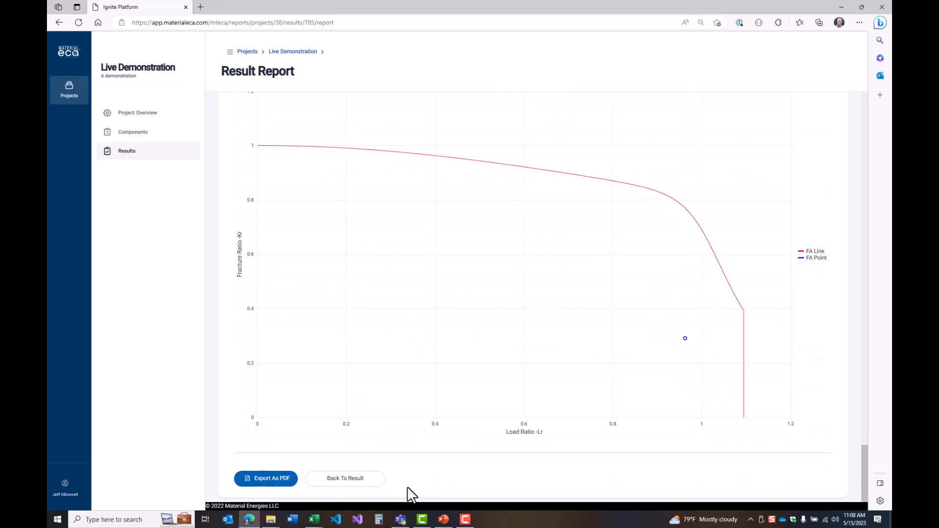
pyautogui.click(347, 483)
pyautogui.scroll(-12, 708, 471)
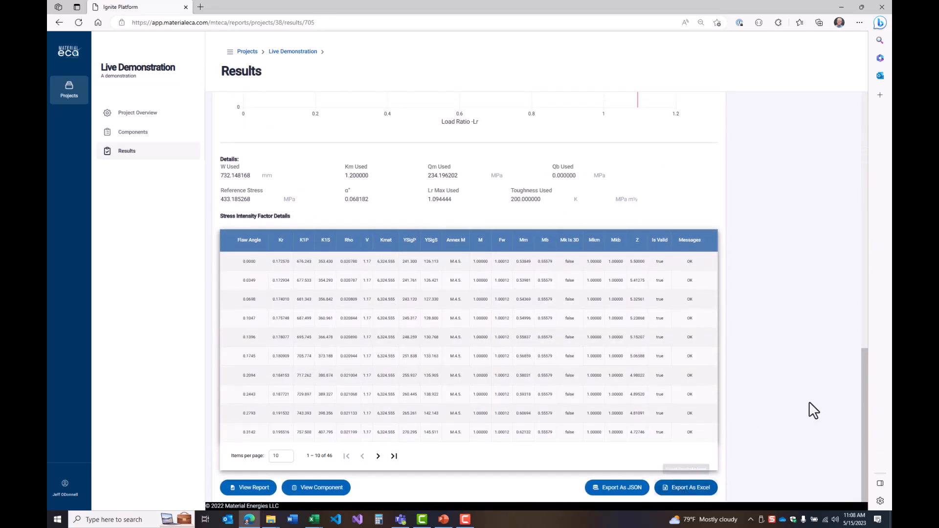
# Open the Fracture 101 component from its assessment result
pyautogui.scroll(8, 705, 304)
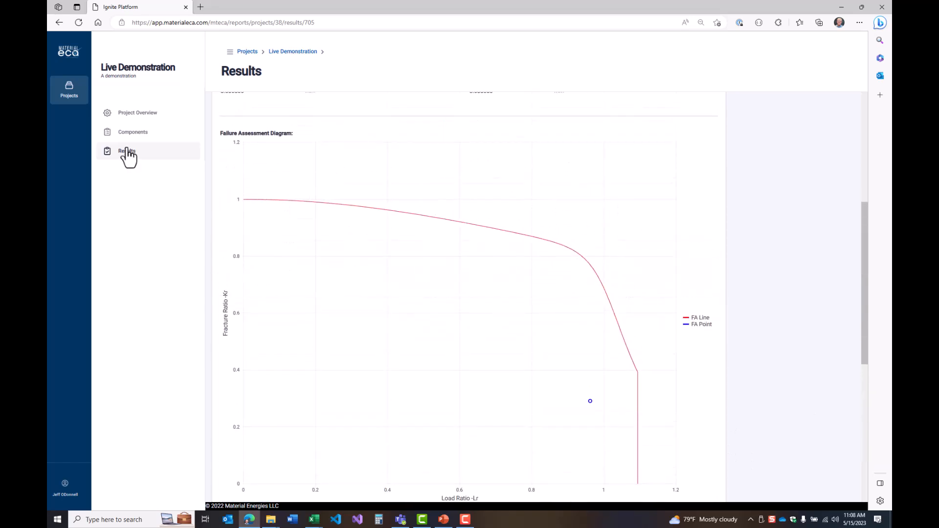
pyautogui.scroll(-8, 362, 383)
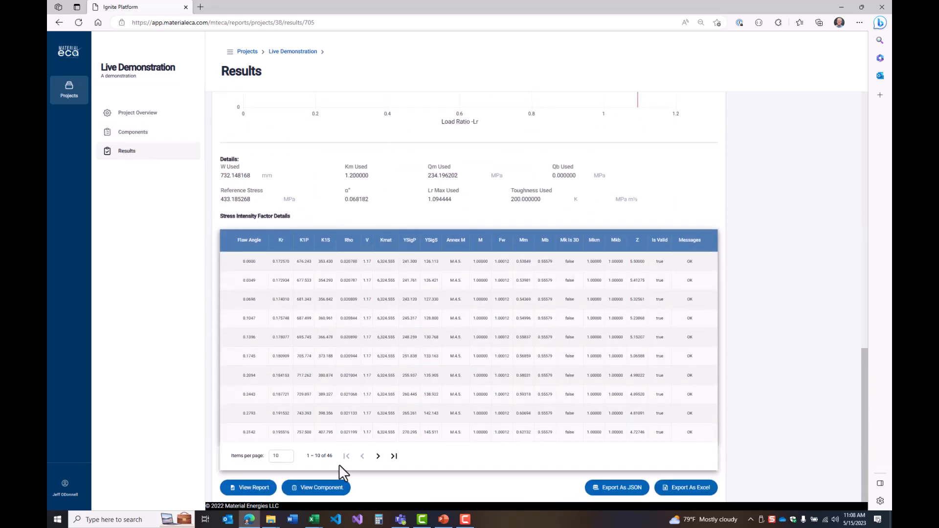
pyautogui.click(318, 488)
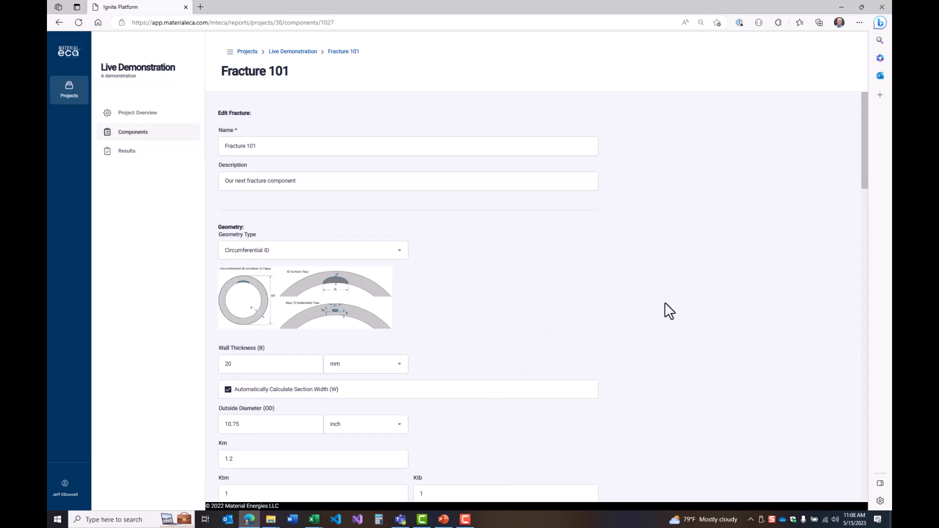
# Run the solver at high resolution in mm for embedded flaws with a flaw ligament of 3
pyautogui.scroll(-20, 665, 303)
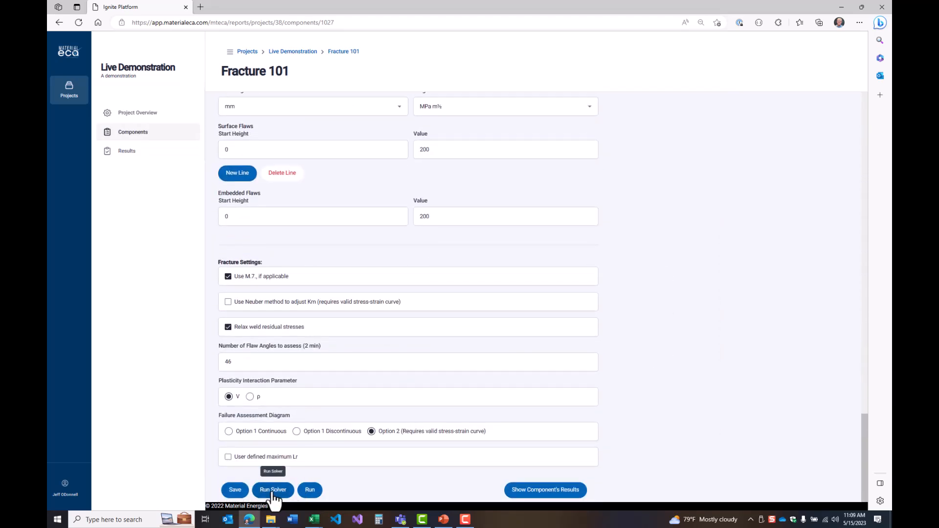
pyautogui.click(273, 490)
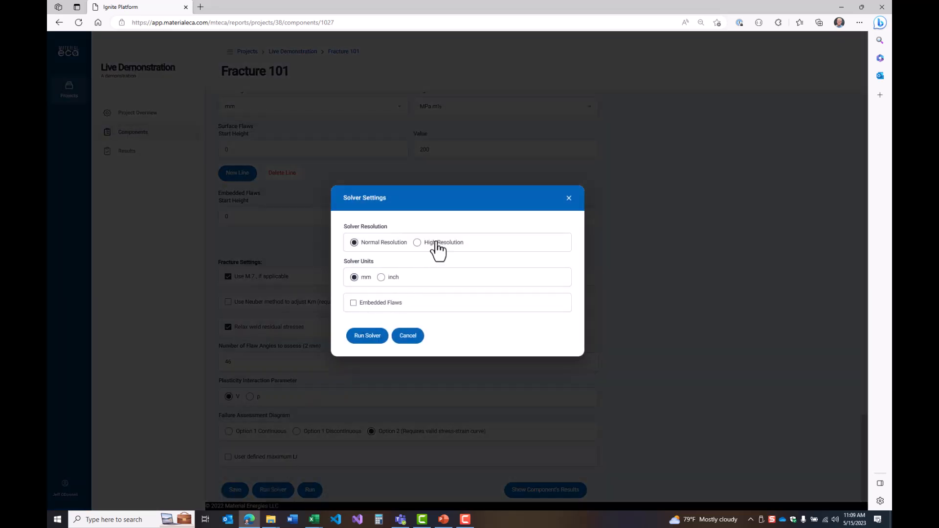
pyautogui.click(436, 247)
pyautogui.click(375, 306)
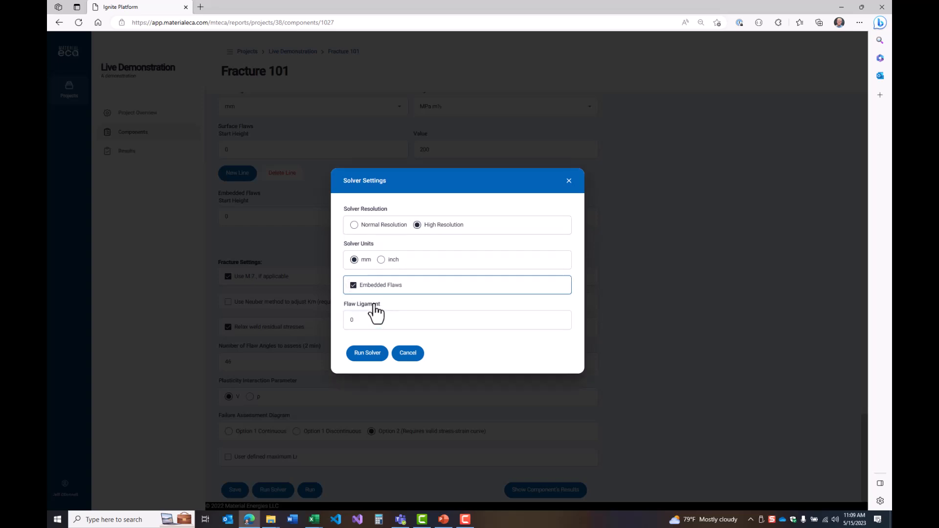
pyautogui.doubleClick(373, 317)
pyautogui.write('3')
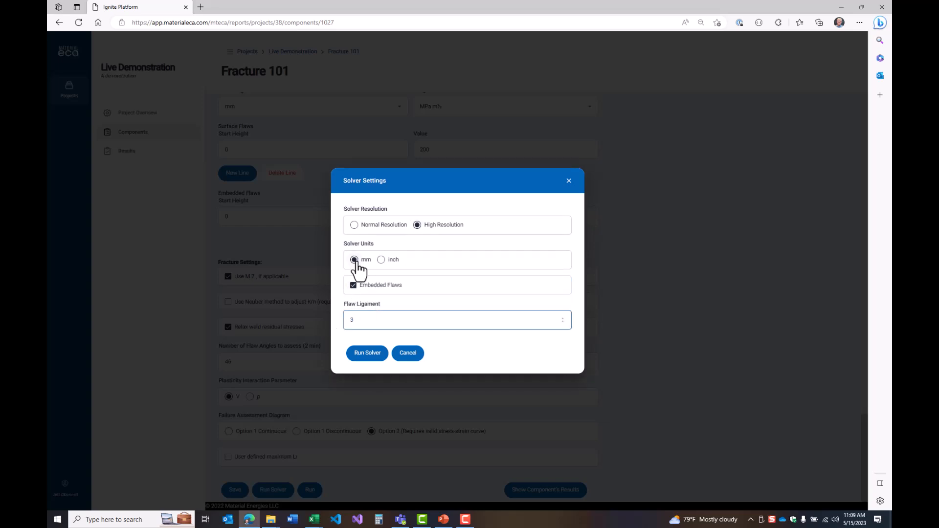
pyautogui.click(369, 355)
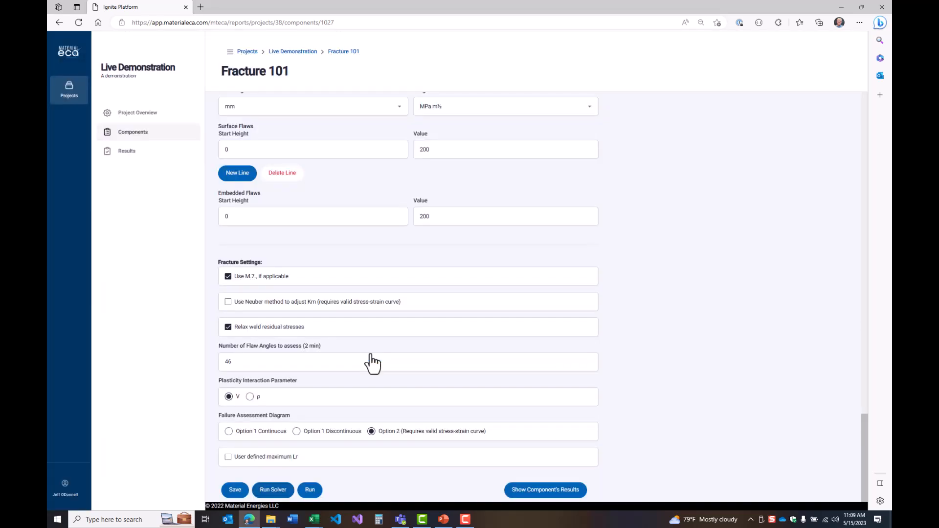
# Show the component's results, refresh the list, and open the newest solver result
pyautogui.click(566, 488)
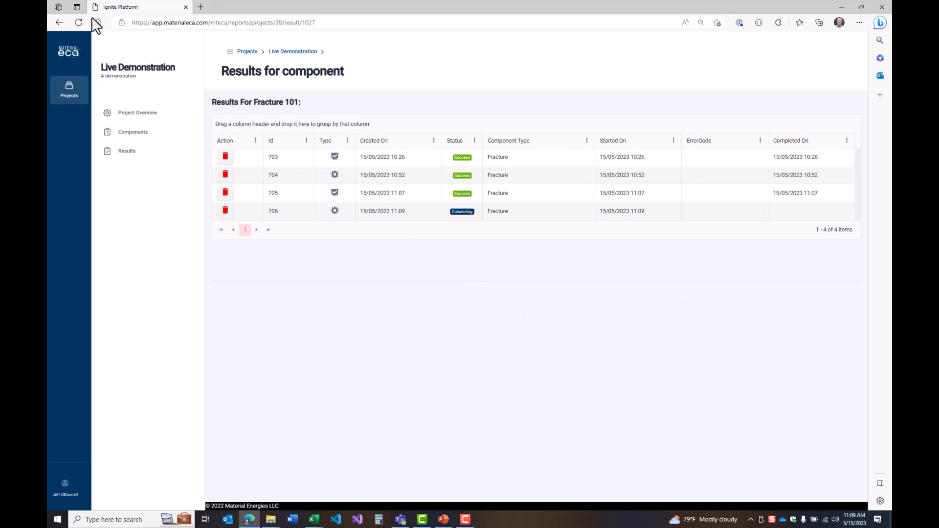
pyautogui.click(77, 22)
pyautogui.click(380, 212)
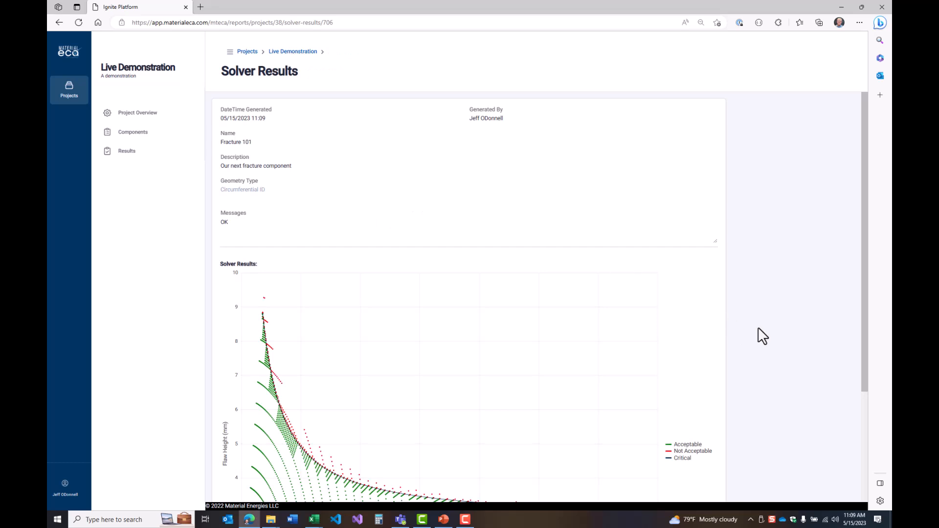
# Inspect acceptable and critical flaw points on the solver results chart, and reopen the Fracture 101 component
pyautogui.scroll(-3, 762, 337)
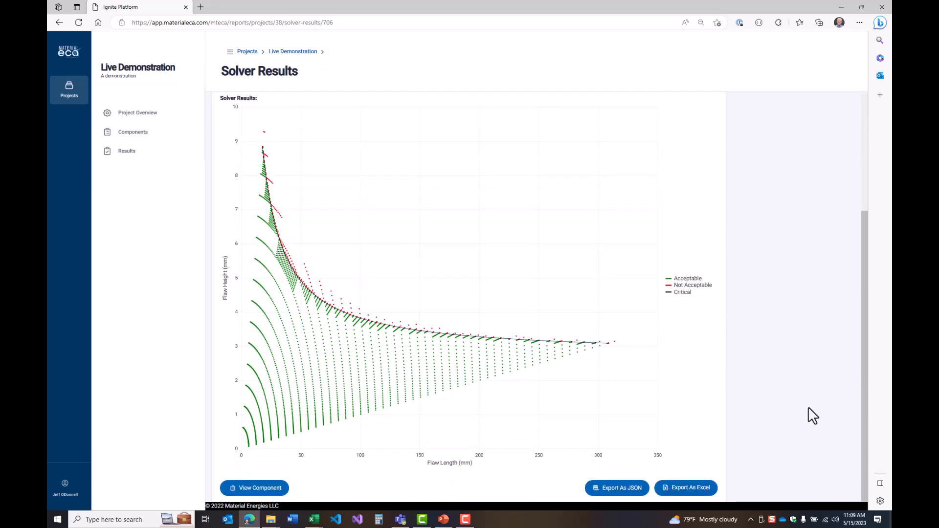
pyautogui.moveTo(281, 412)
pyautogui.moveTo(364, 380)
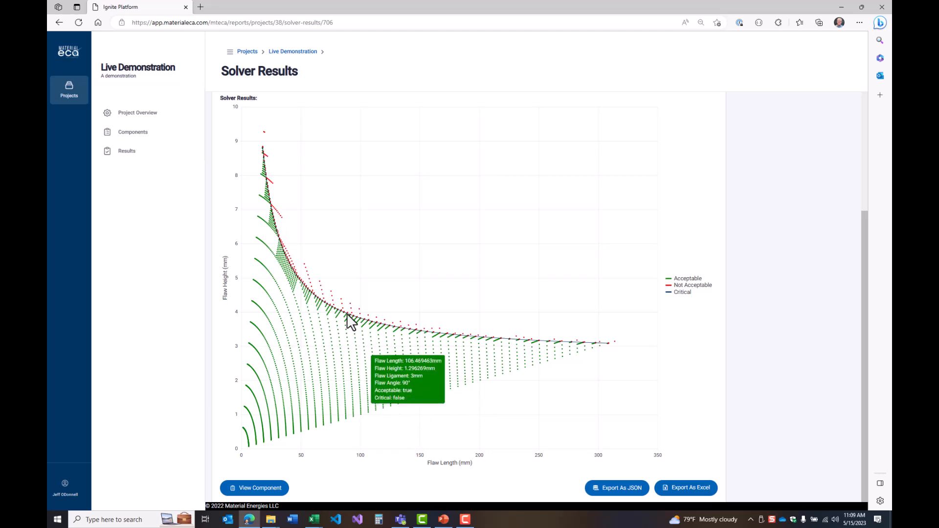
pyautogui.moveTo(342, 310)
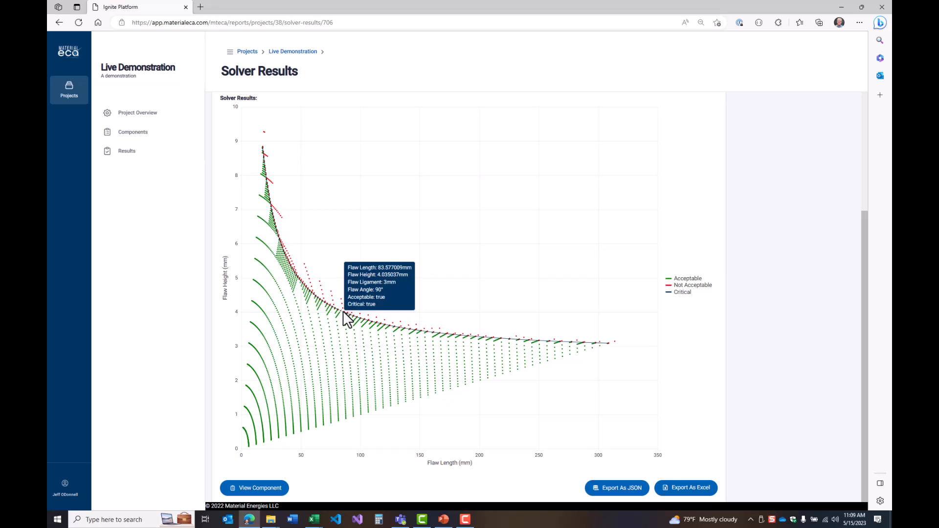
pyautogui.moveTo(338, 328)
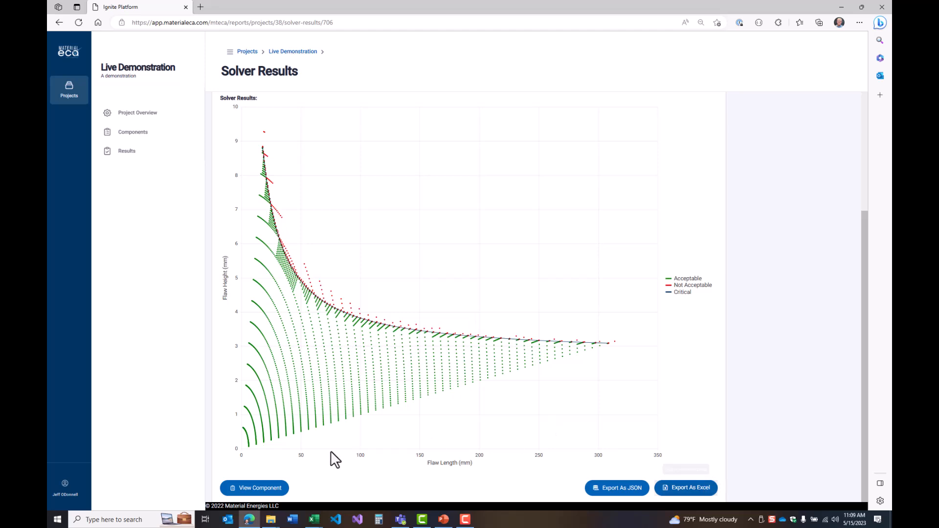
pyautogui.click(277, 469)
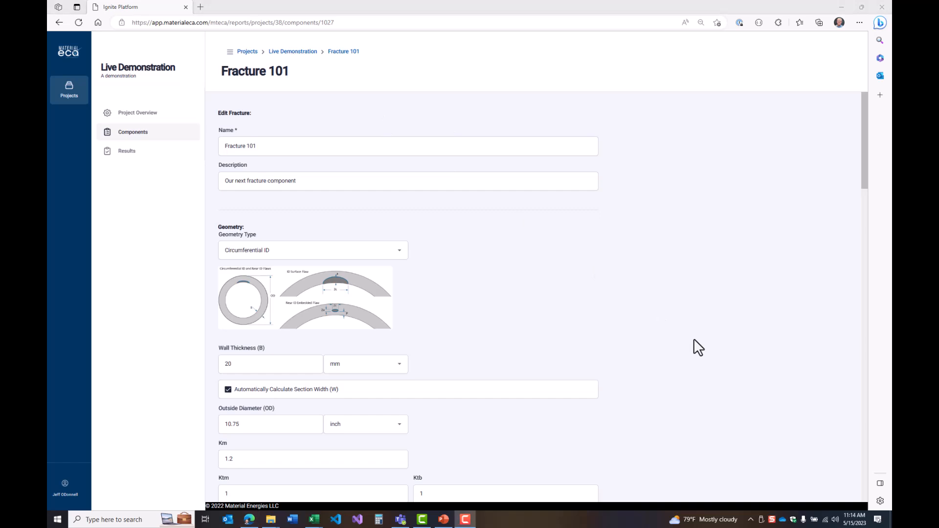
# Set the component's outside diameter to 30 inch and save the component
pyautogui.scroll(-1, 508, 308)
pyautogui.scroll(-2, 547, 337)
pyautogui.doubleClick(277, 298)
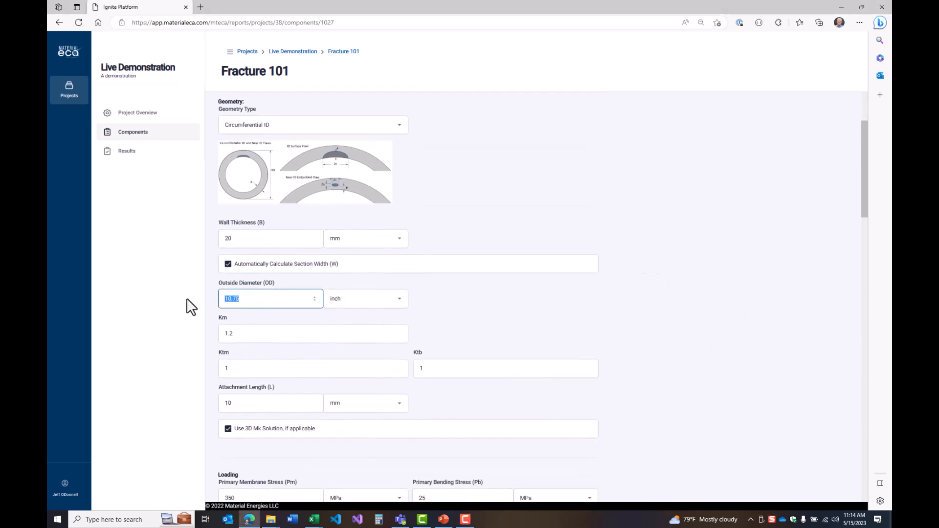
pyautogui.write('30')
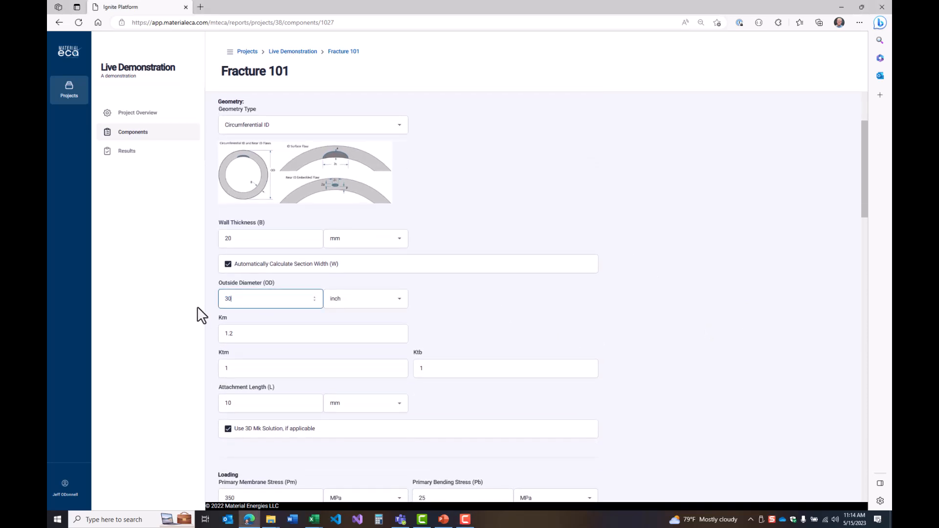
pyautogui.click(573, 327)
pyautogui.scroll(-2, 576, 327)
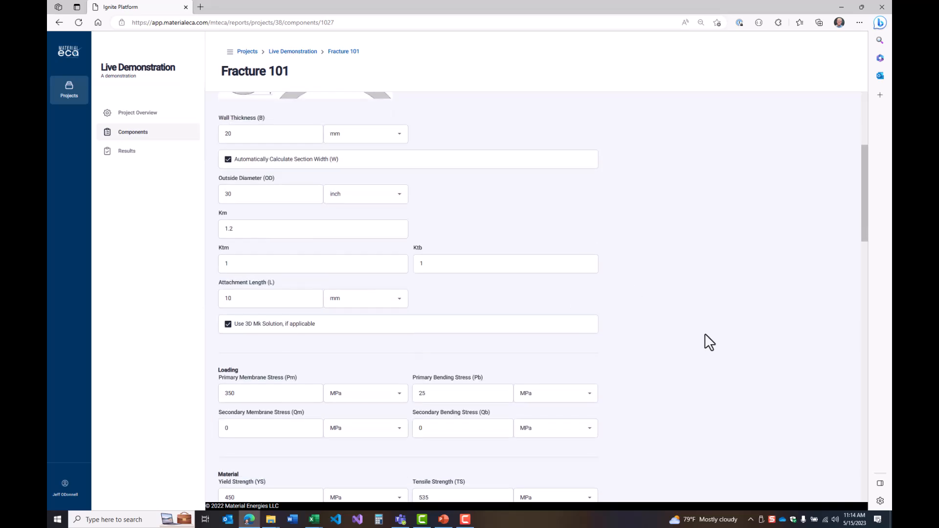
pyautogui.scroll(-20, 706, 343)
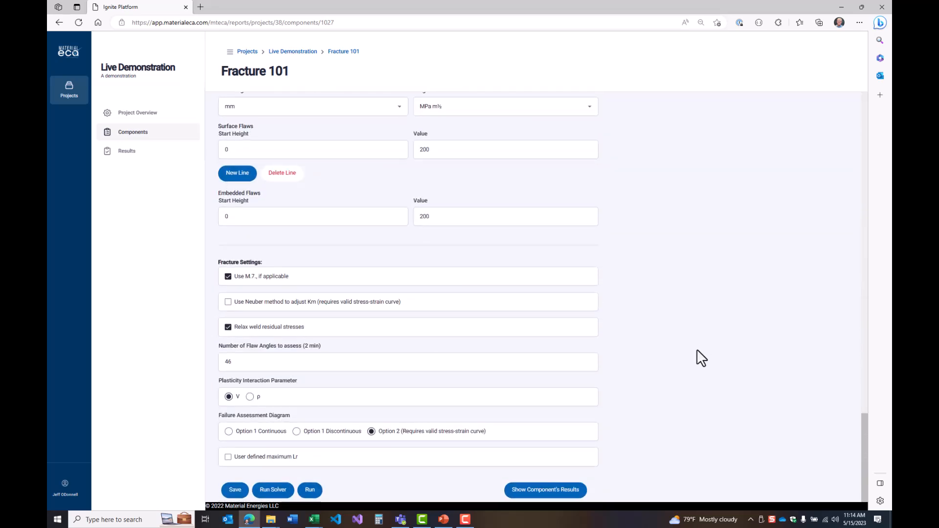
pyautogui.click(232, 493)
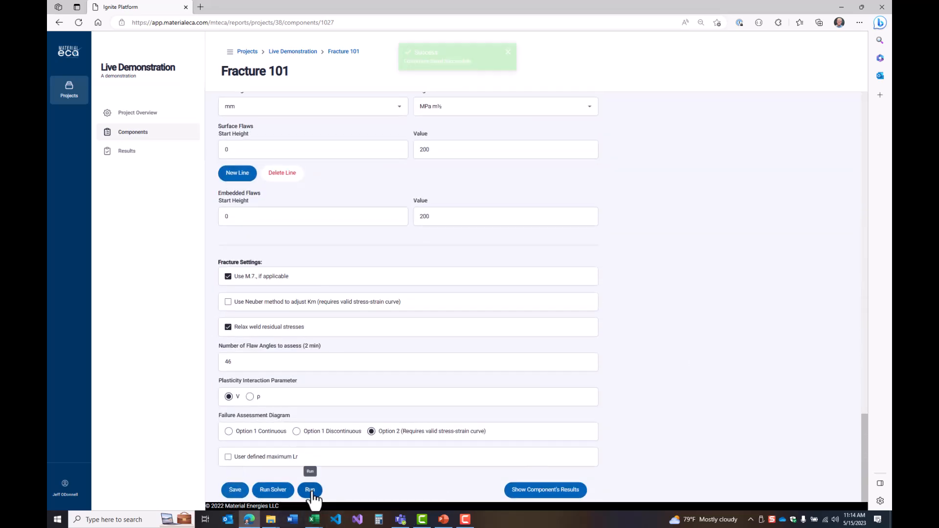
# Run an assessment for an initial surface flaw with height 3 mm and length 15 mm
pyautogui.click(310, 489)
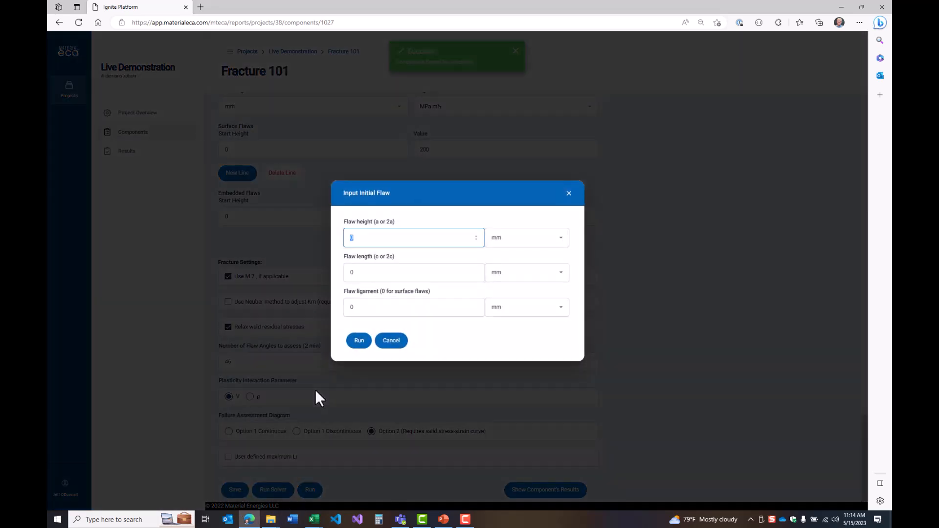
pyautogui.write('3')
pyautogui.press('Tab')
pyautogui.press('Tab')
pyautogui.write('15')
pyautogui.press('Tab')
pyautogui.press('Tab')
pyautogui.press('Tab')
pyautogui.press('Tab')
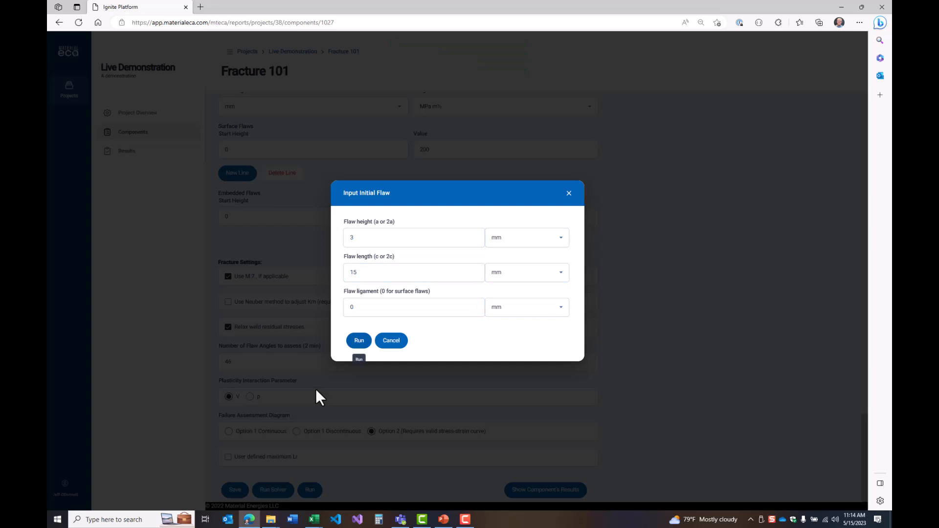
pyautogui.click(358, 341)
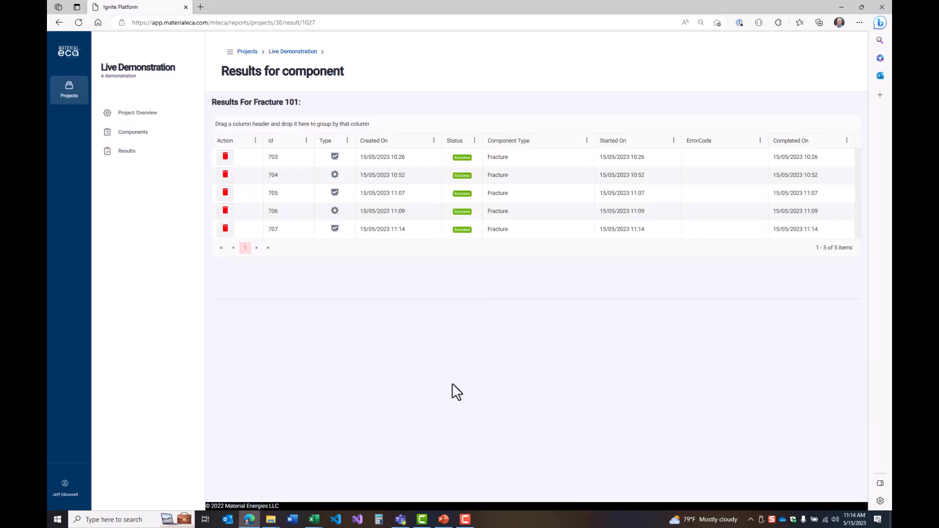
# Open the newest Fracture 101 result and review its failure assessment diagram and stress intensity factor details
pyautogui.click(381, 228)
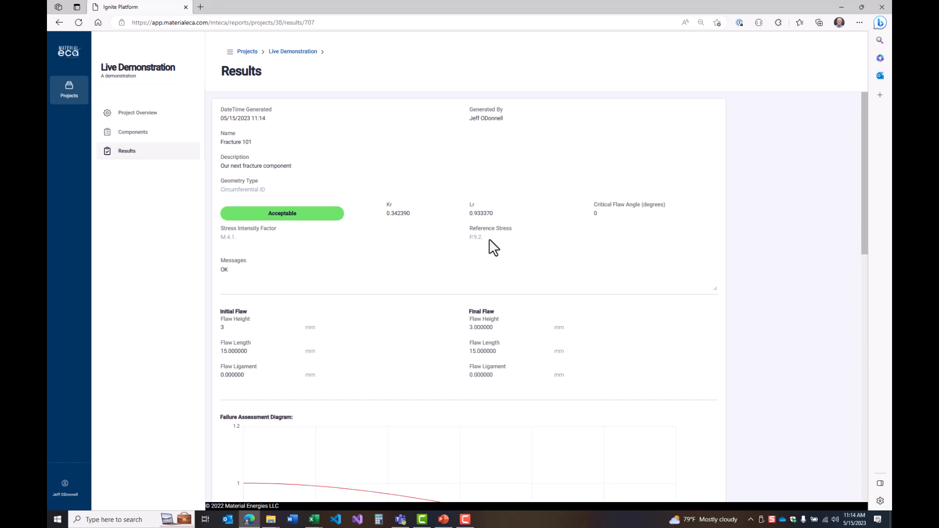
pyautogui.scroll(-10, 394, 331)
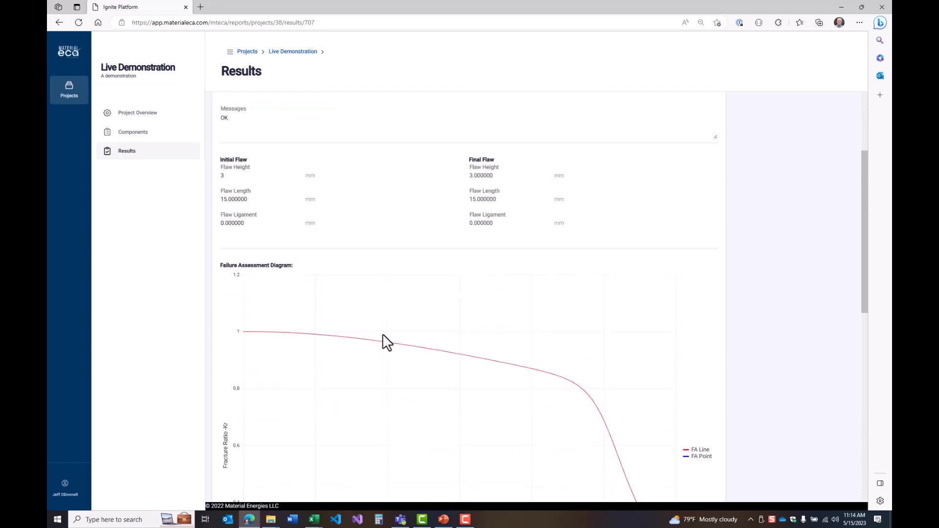
pyautogui.scroll(-3, 503, 354)
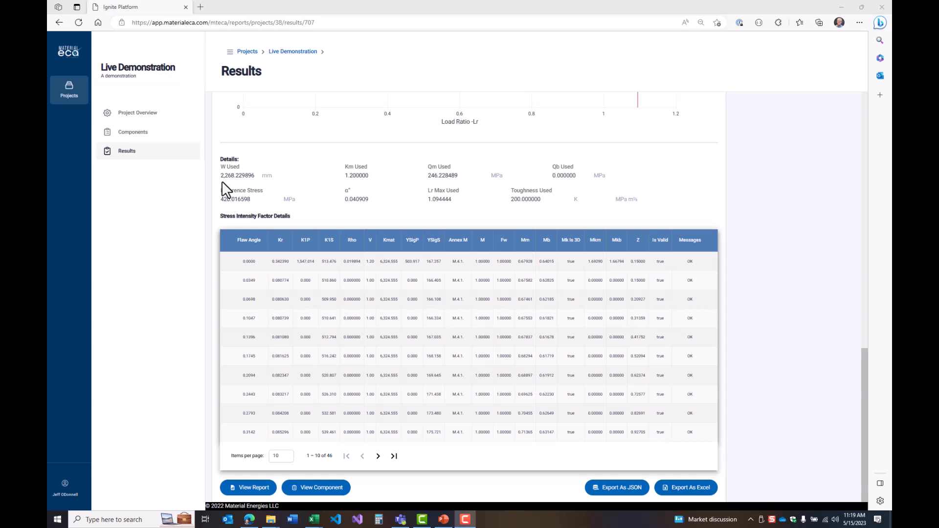
# Reopen the component from the result and set its outside diameter to 10.75 inch
pyautogui.click(332, 491)
pyautogui.scroll(-6, 620, 288)
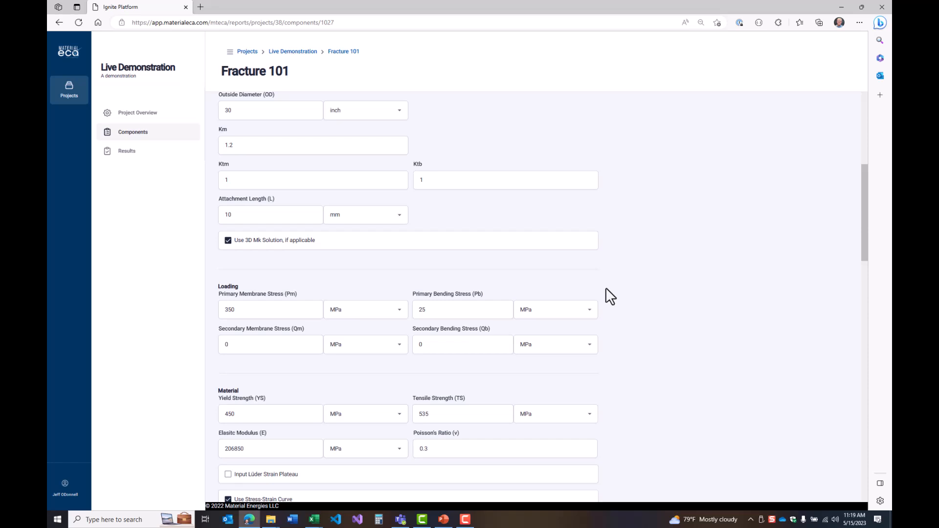
pyautogui.scroll(4, 549, 297)
pyautogui.moveTo(264, 302); pyautogui.dragTo(221, 298)
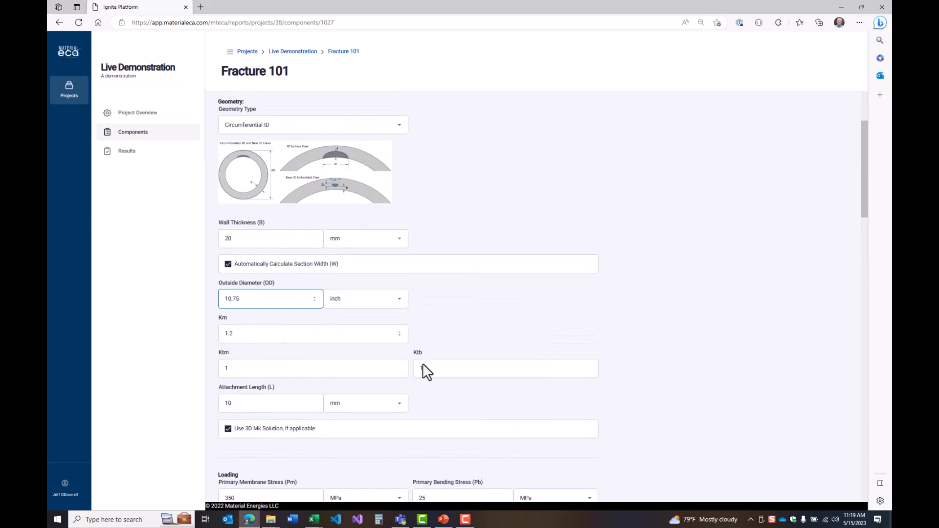
pyautogui.click(614, 342)
# Add a second surface flaw toughness line with start height 3 mm and value 120, and save the component
pyautogui.scroll(-8, 706, 338)
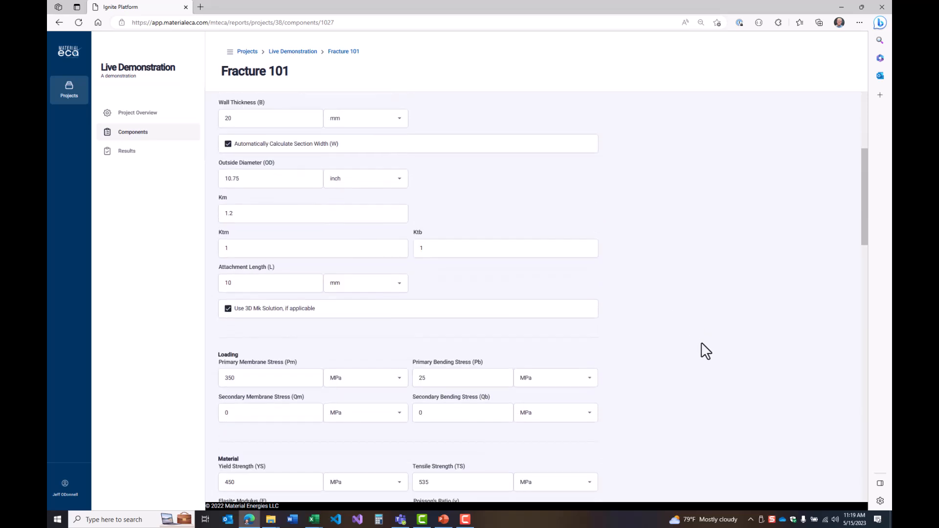
pyautogui.scroll(-8, 694, 329)
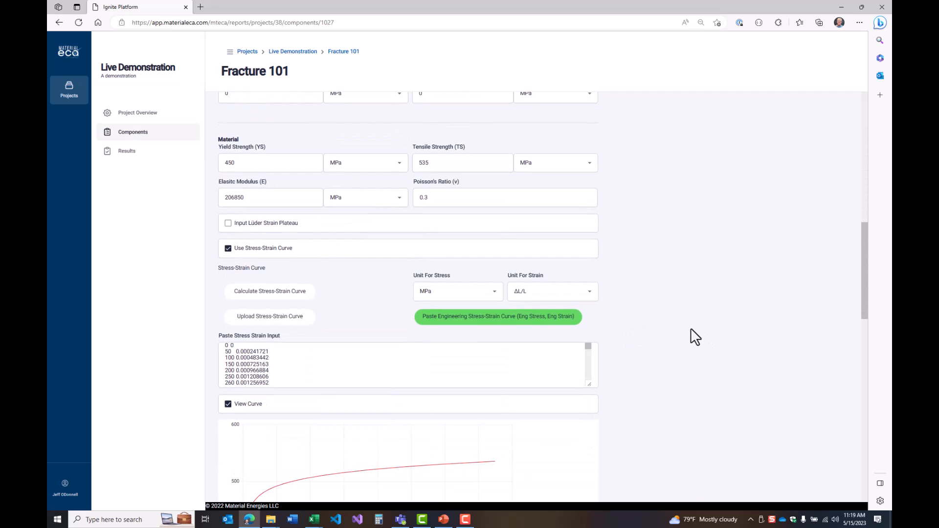
pyautogui.scroll(-8, 691, 328)
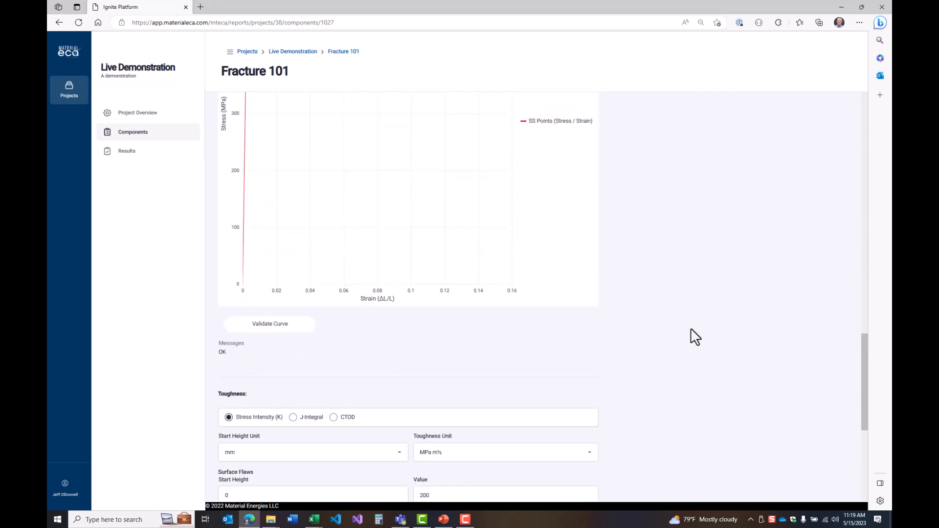
pyautogui.scroll(1, 697, 316)
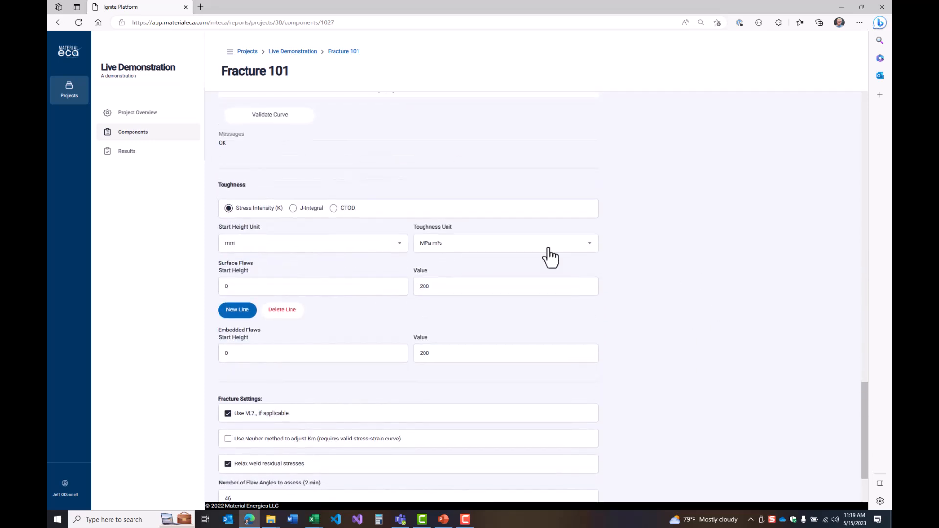
pyautogui.click(237, 310)
pyautogui.click(244, 321)
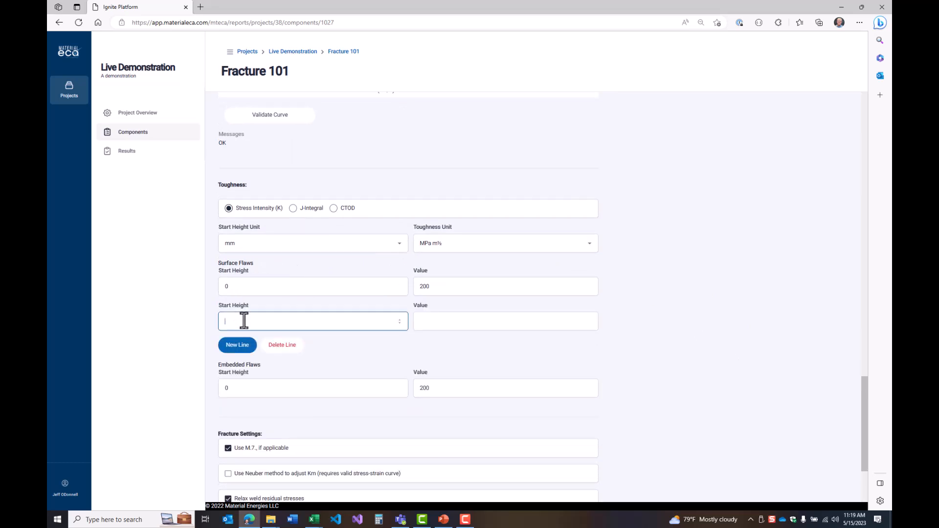
pyautogui.write('3')
pyautogui.click(471, 322)
pyautogui.write('120')
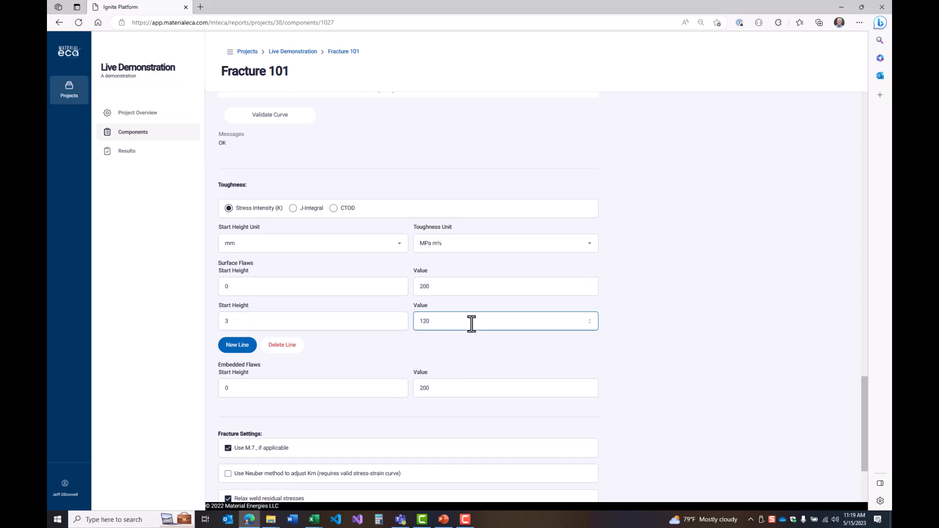
pyautogui.click(671, 323)
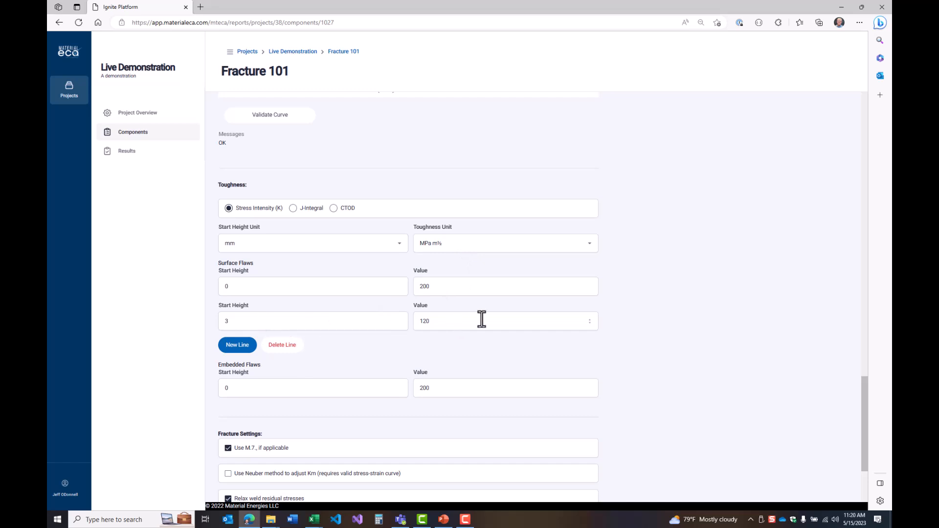
pyautogui.scroll(-3, 668, 337)
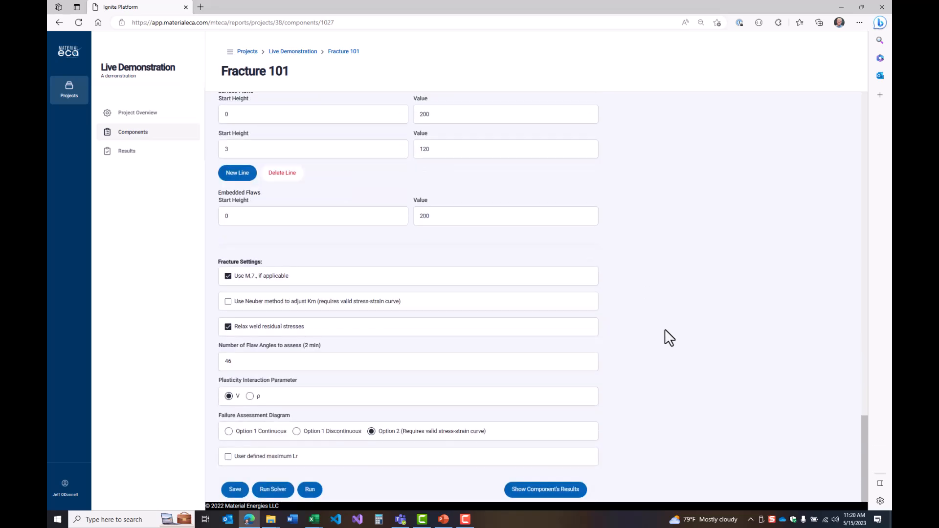
pyautogui.click(236, 490)
# Run an assessment for an initial surface flaw with height 5 mm and length 10 mm
pyautogui.click(310, 490)
pyautogui.click(374, 239)
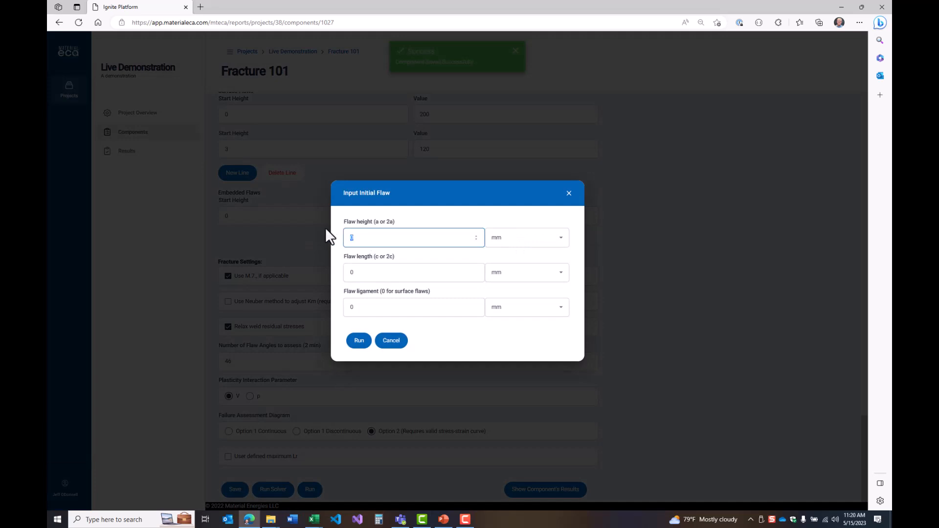
pyautogui.write('5')
pyautogui.press('Tab')
pyautogui.press('Tab')
pyautogui.write('10')
pyautogui.press('Tab')
pyautogui.press('Tab')
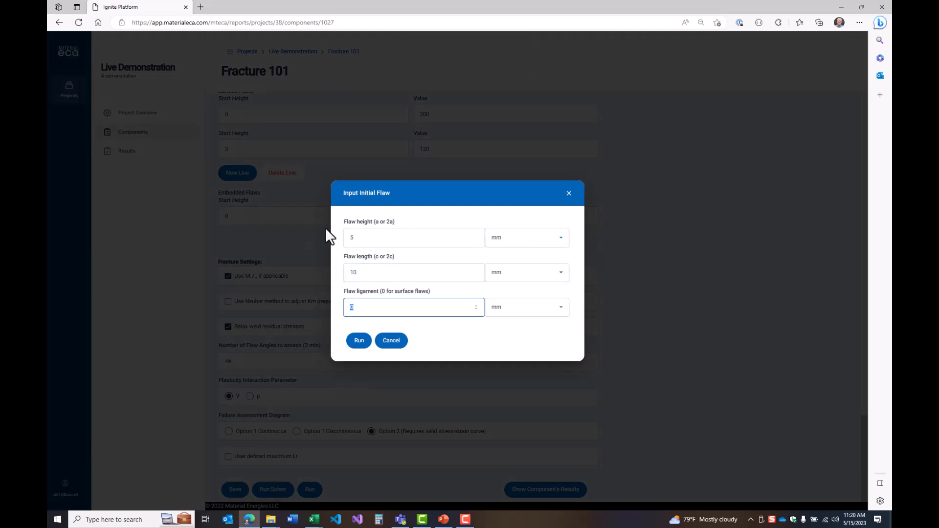
pyautogui.press('Tab')
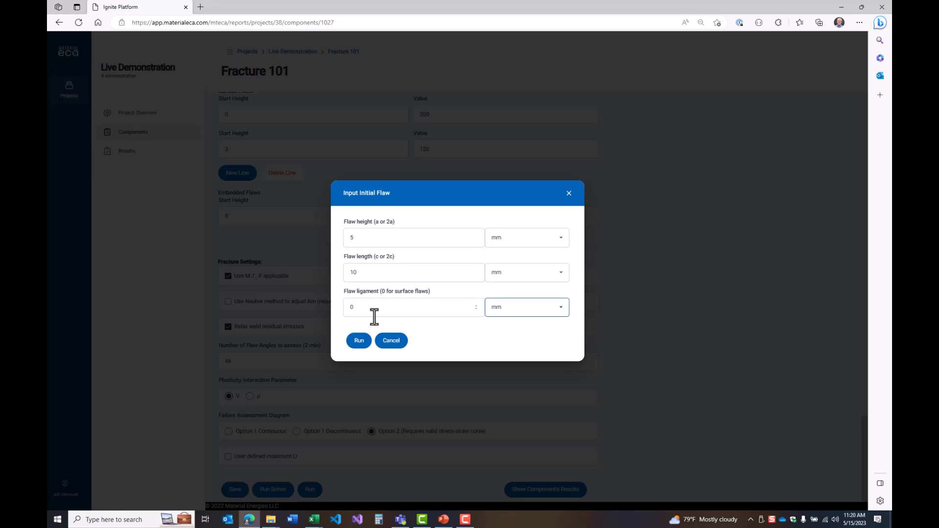
pyautogui.click(359, 341)
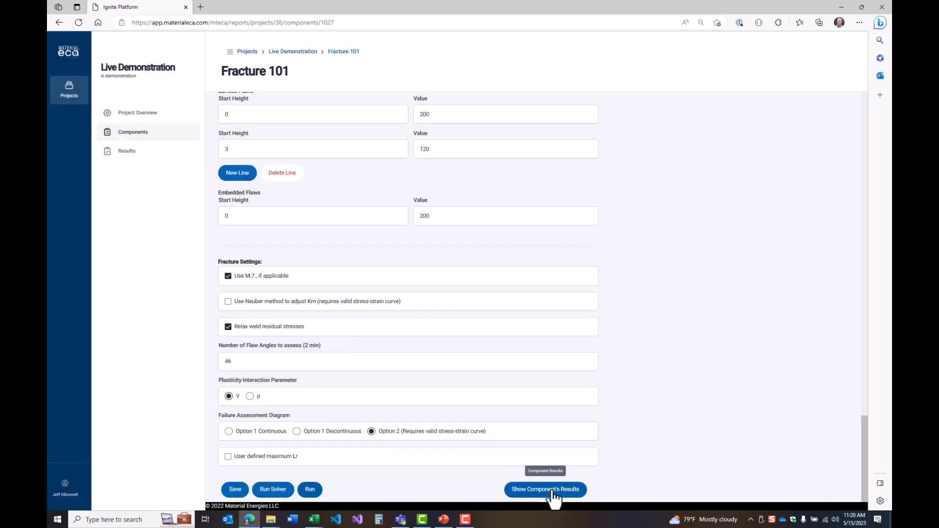
# Show the component's results, open the newest one, and review its failure assessment diagram and calculation details
pyautogui.click(537, 487)
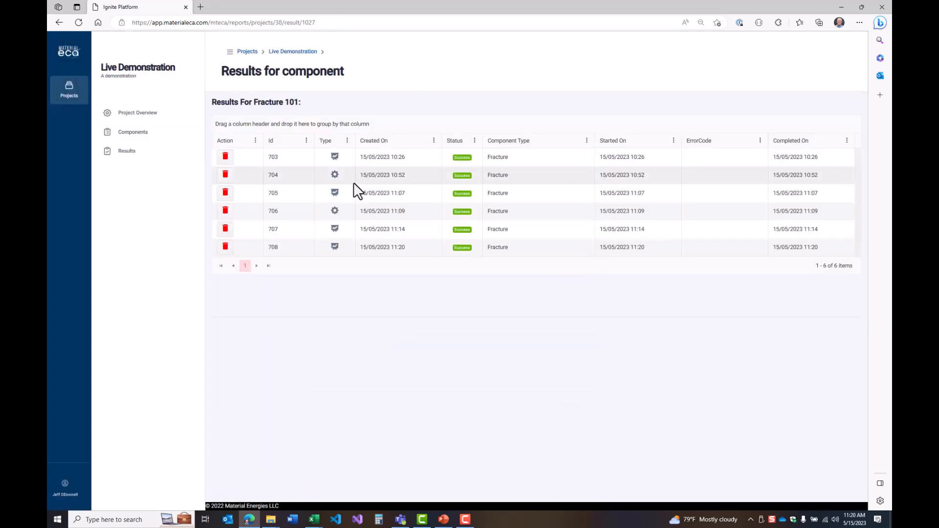
pyautogui.click(373, 247)
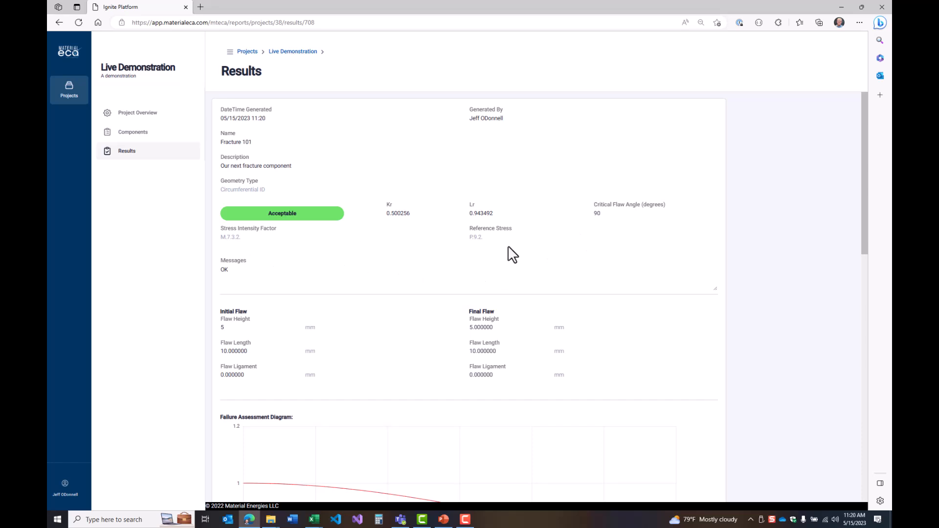
pyautogui.scroll(-3, 368, 284)
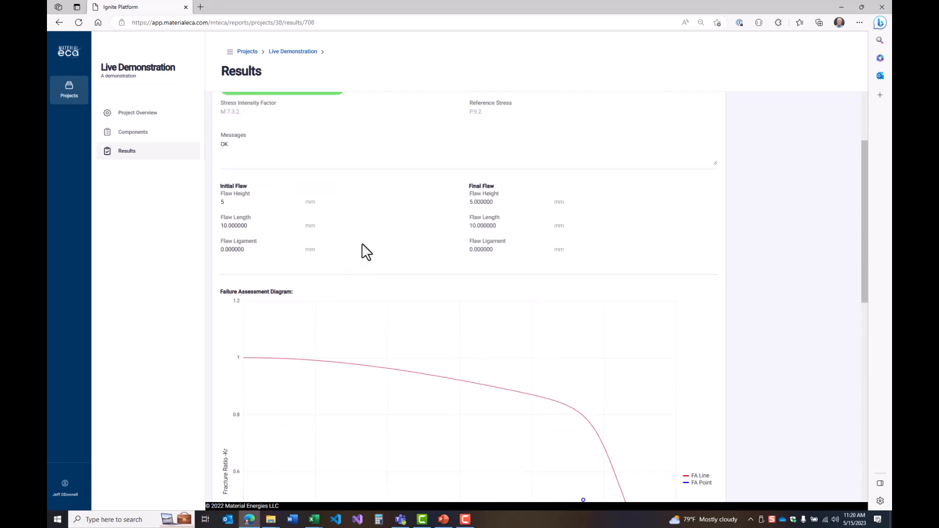
pyautogui.scroll(-10, 362, 244)
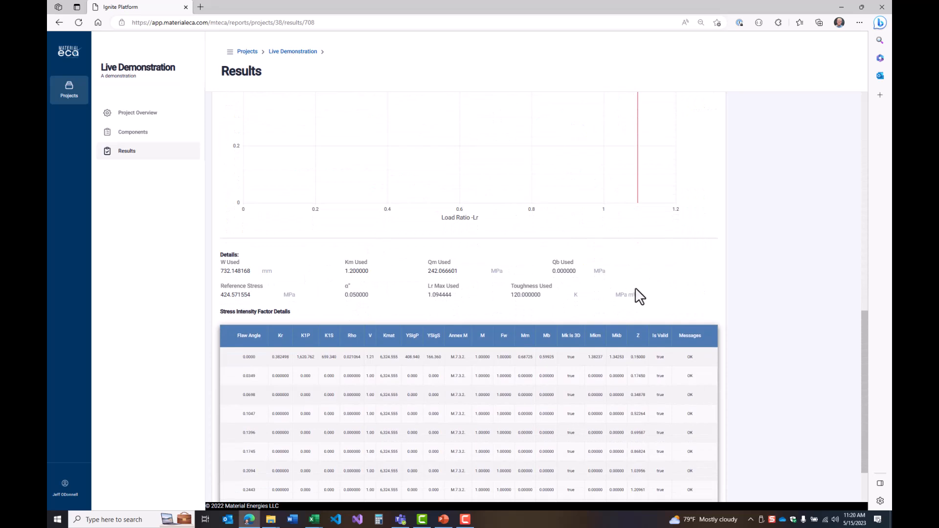
pyautogui.scroll(-2, 740, 255)
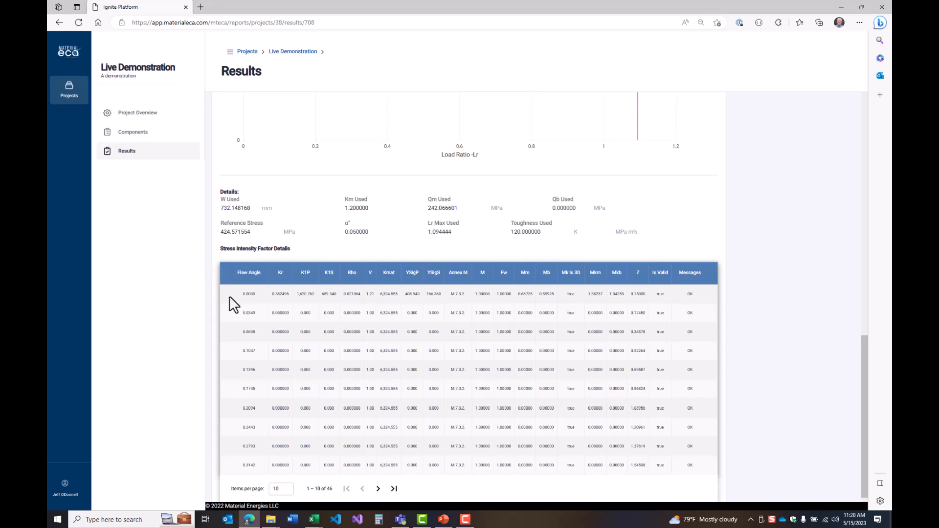
pyautogui.scroll(-1, 232, 296)
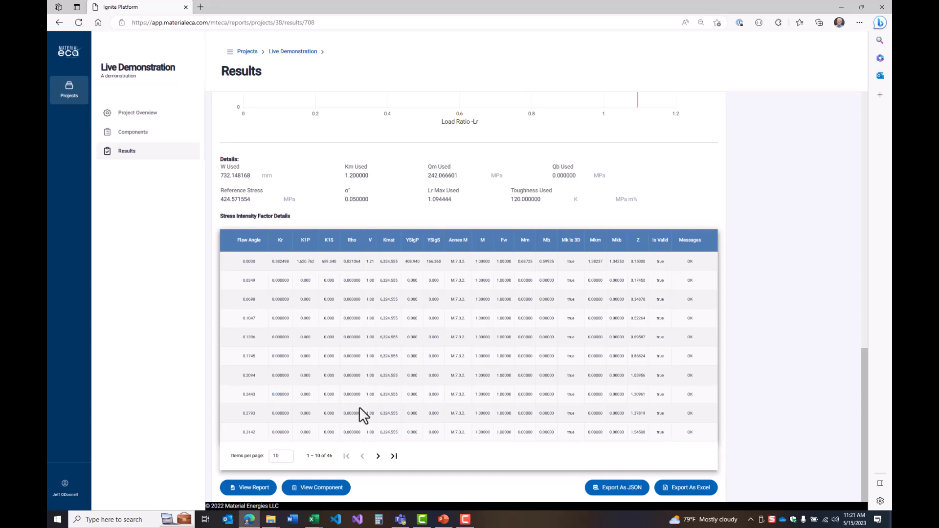
# Examine the last page of the stress intensity factor table and page back to compare values across flaw angles
pyautogui.click(393, 456)
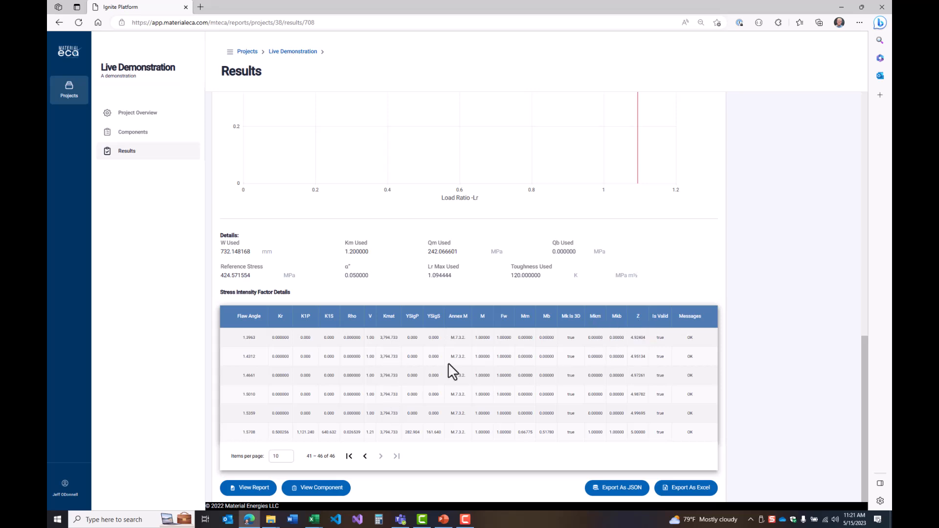
pyautogui.click(365, 456)
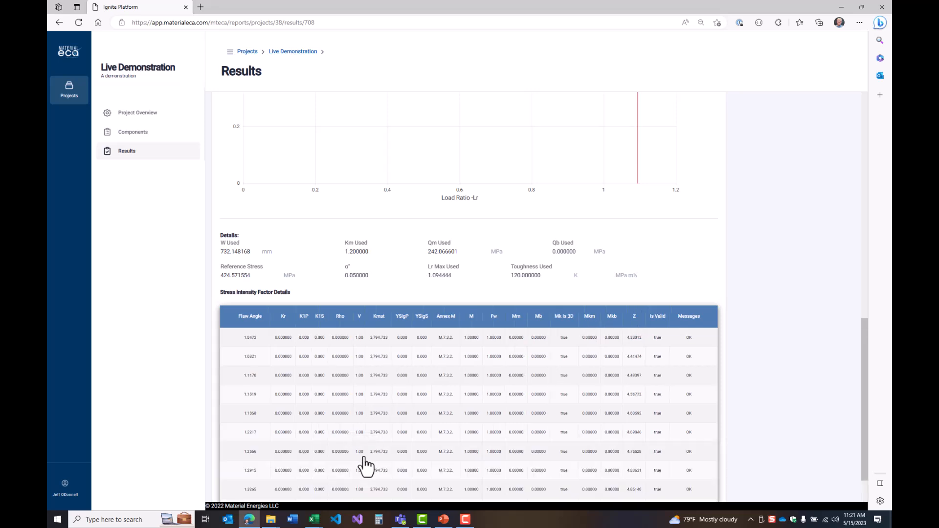
pyautogui.scroll(-1, 485, 361)
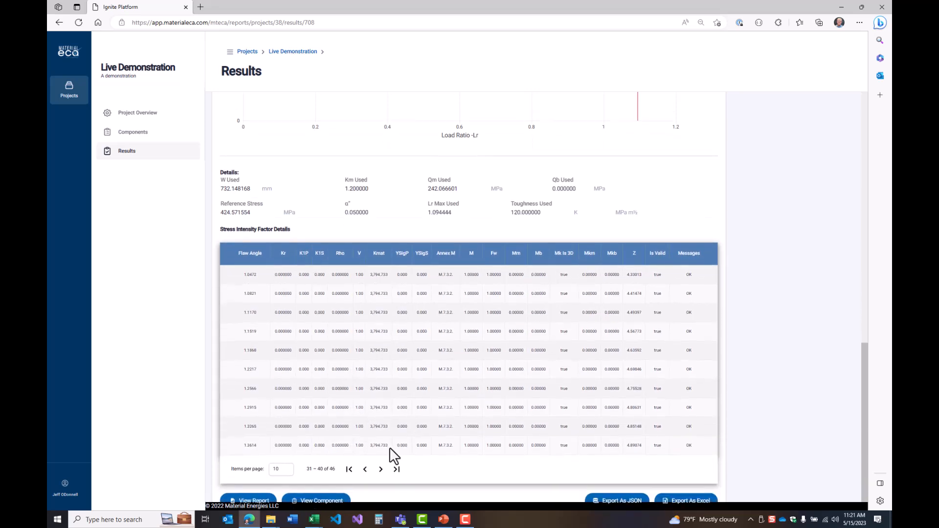
pyautogui.click(364, 469)
pyautogui.click(364, 469)
pyautogui.scroll(-1, 802, 369)
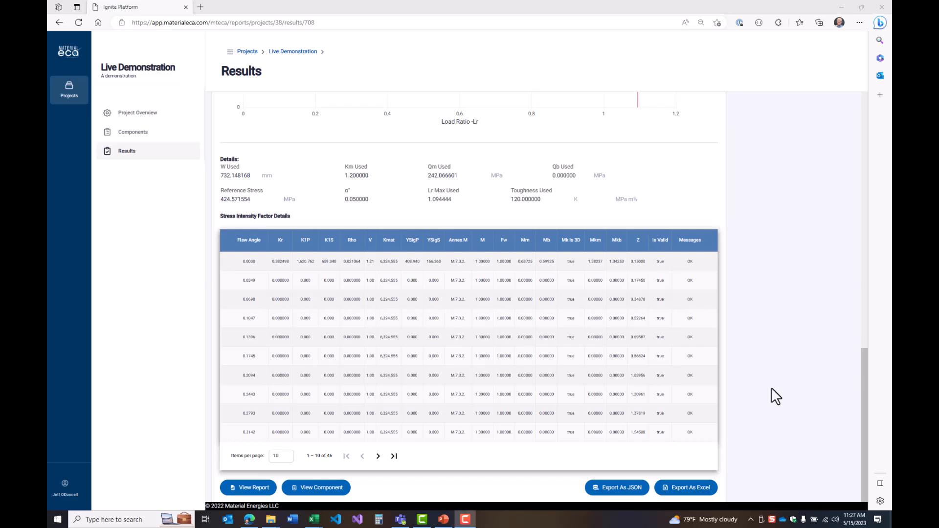
# Return to the Fracture 101 component and delete the surface flaw toughness line that starts at 3 mm
pyautogui.click(313, 487)
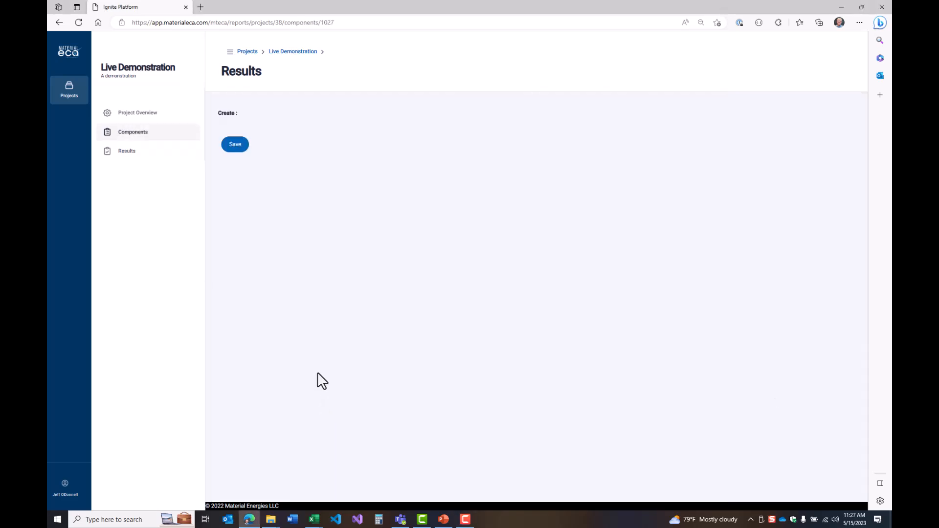
pyautogui.scroll(-20, 718, 302)
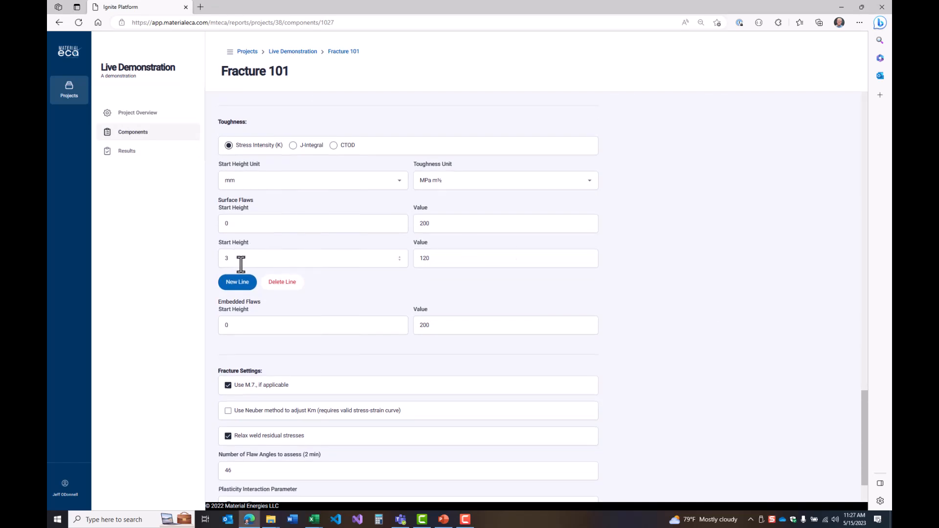
pyautogui.click(282, 284)
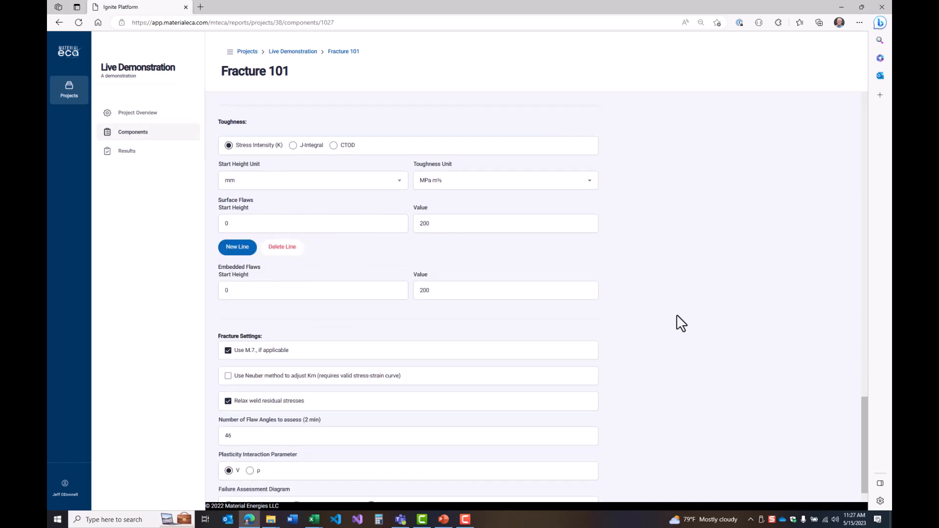
# Set the component's primary membrane stress (Pm) to 425 MPa
pyautogui.scroll(10, 699, 310)
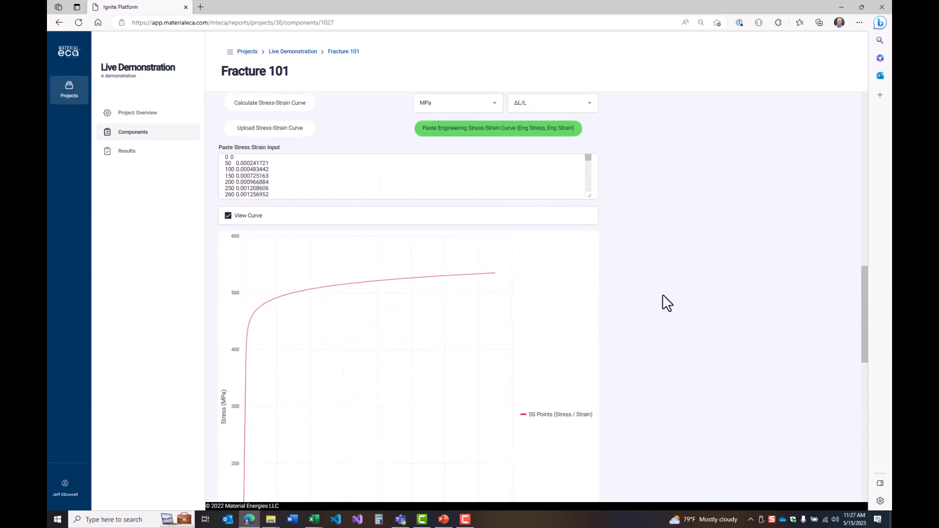
pyautogui.scroll(5, 662, 281)
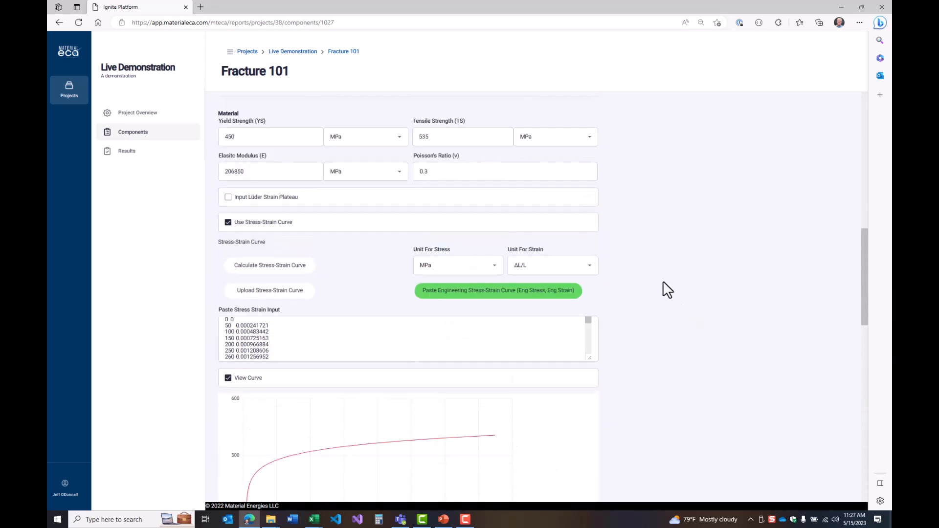
pyautogui.scroll(3, 669, 281)
pyautogui.moveTo(255, 247); pyautogui.dragTo(192, 253)
pyautogui.write('425')
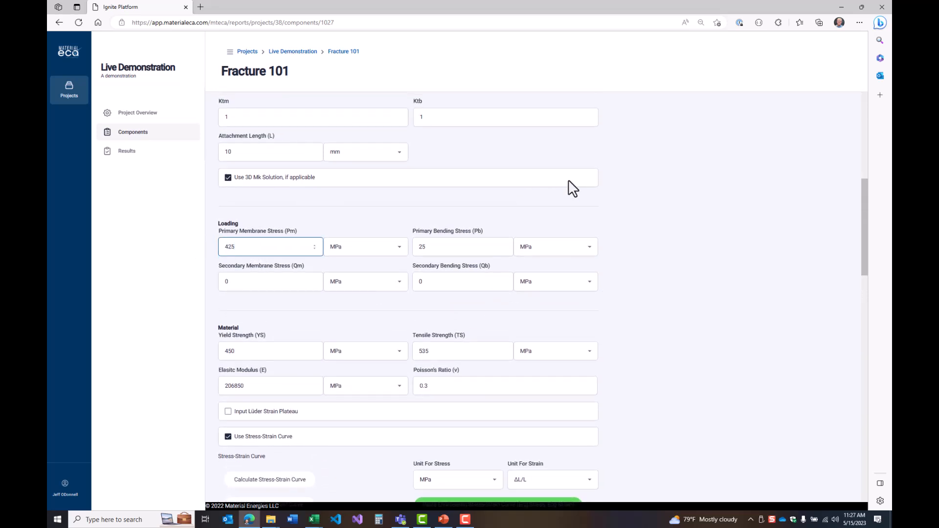
# Enable the Neuber method to adjust Km in the fracture settings and save the component
pyautogui.scroll(-15, 671, 295)
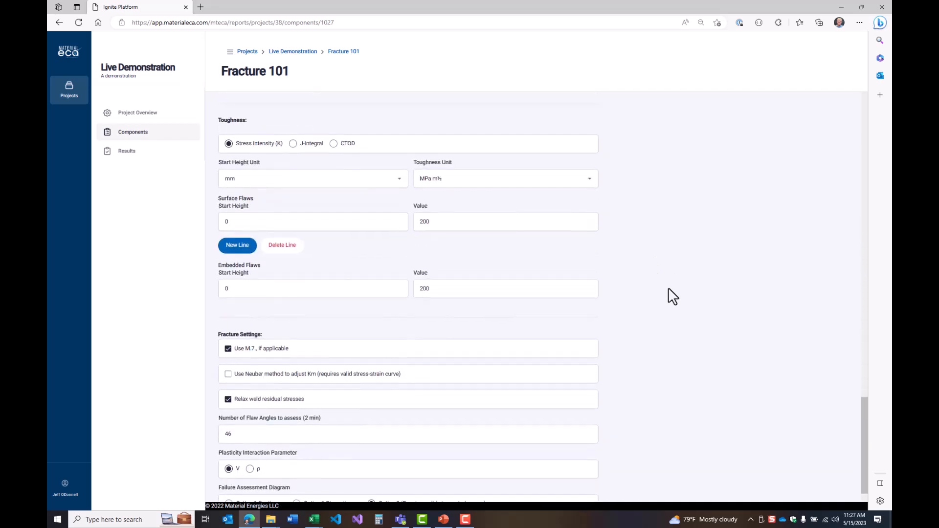
pyautogui.scroll(-2, 668, 288)
pyautogui.click(264, 308)
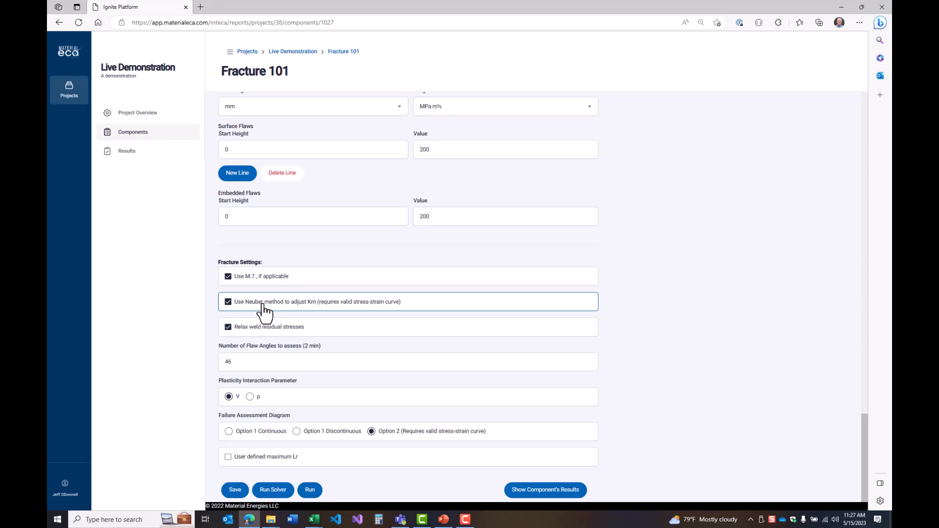
pyautogui.click(235, 489)
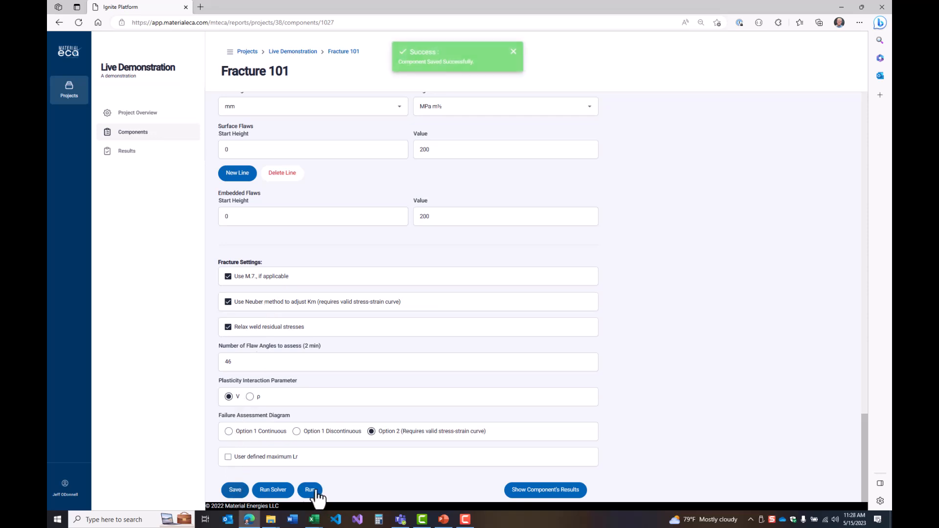
# Run an assessment for an initial surface flaw with height 3 mm and length 15 mm
pyautogui.click(310, 489)
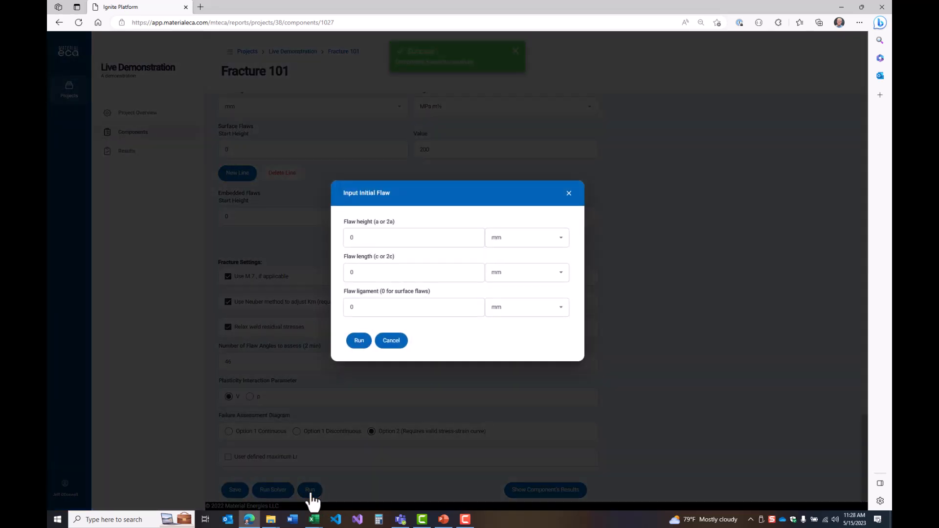
pyautogui.write('3')
pyautogui.press('Tab')
pyautogui.press('Tab')
pyautogui.write('15')
pyautogui.press('Tab')
pyautogui.press('Tab')
pyautogui.press('Tab')
pyautogui.press('Tab')
pyautogui.press('Return')
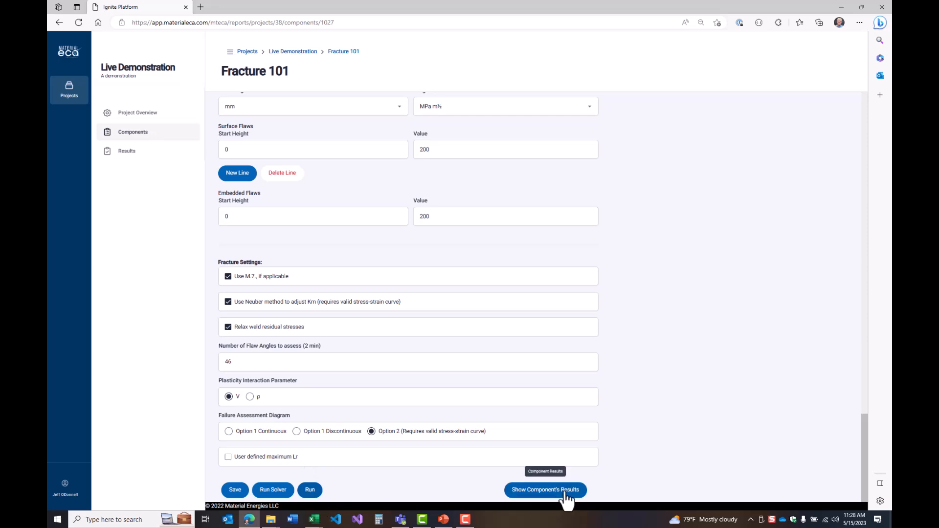
# Open the newest of the component's results and review its acceptability, Km used and stress intensity factor details
pyautogui.click(566, 498)
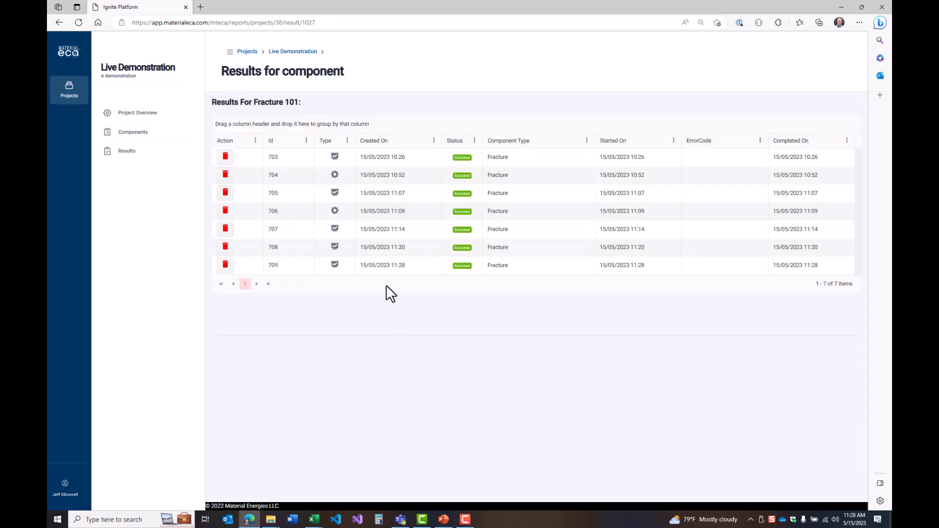
pyautogui.click(381, 265)
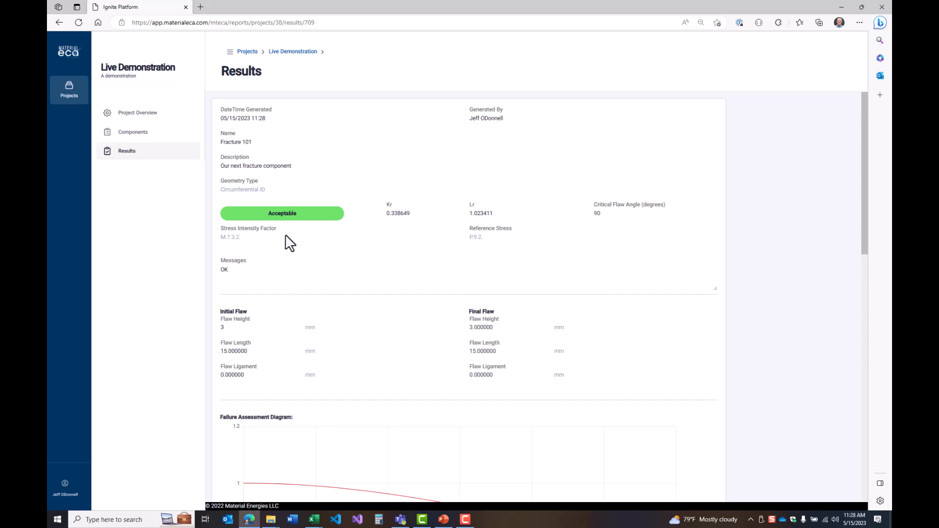
pyautogui.scroll(-10, 647, 309)
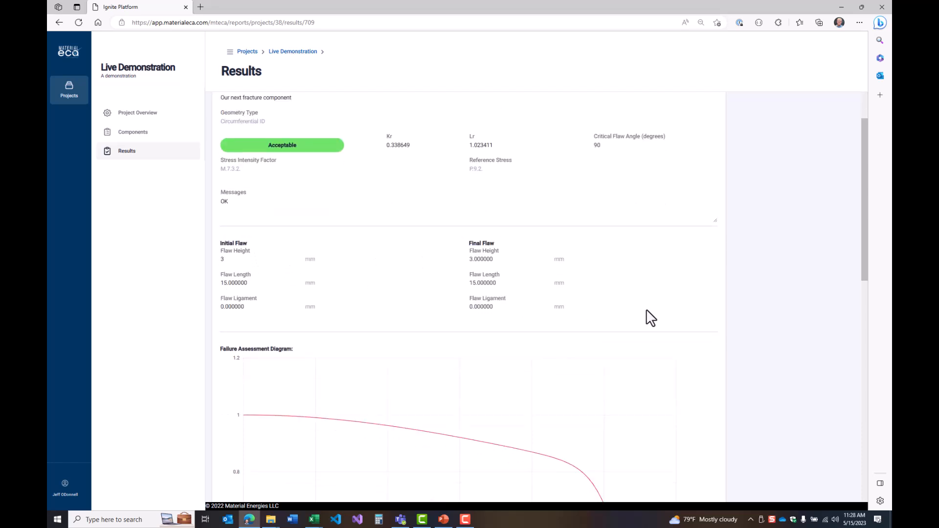
pyautogui.scroll(-3, 632, 328)
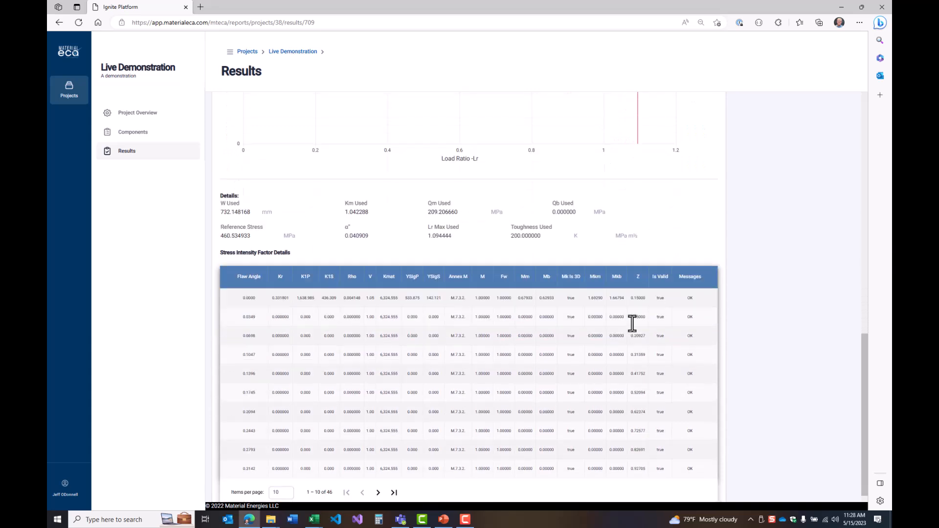